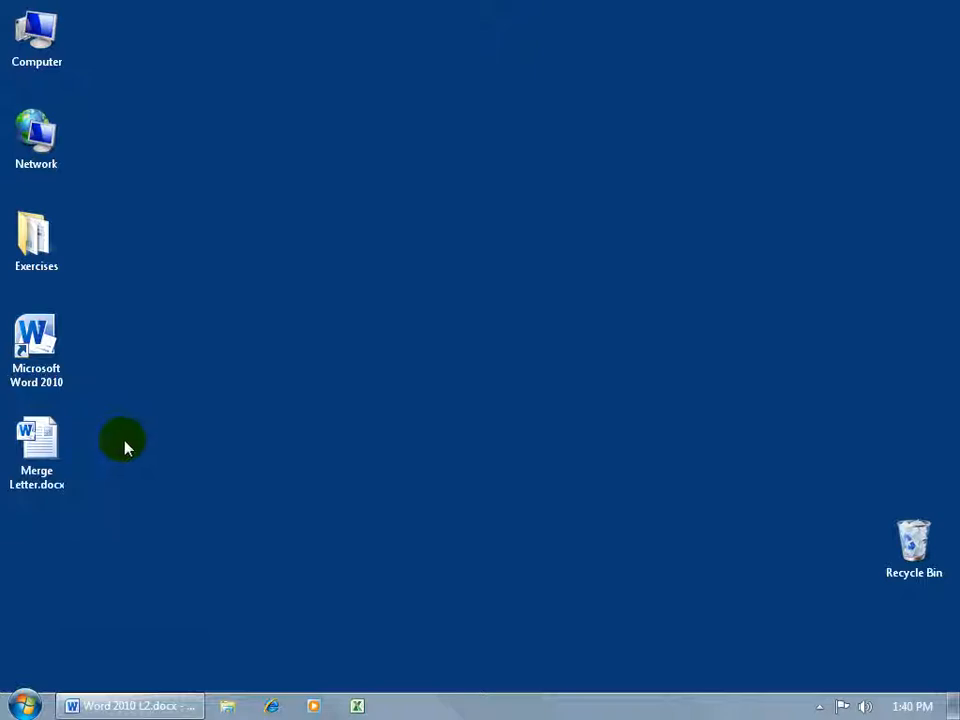
- Open Merge Letter.docx from the desktop, allowing it to run its SQL data query
{"action": "double_click", "coordinate": [42, 447]}
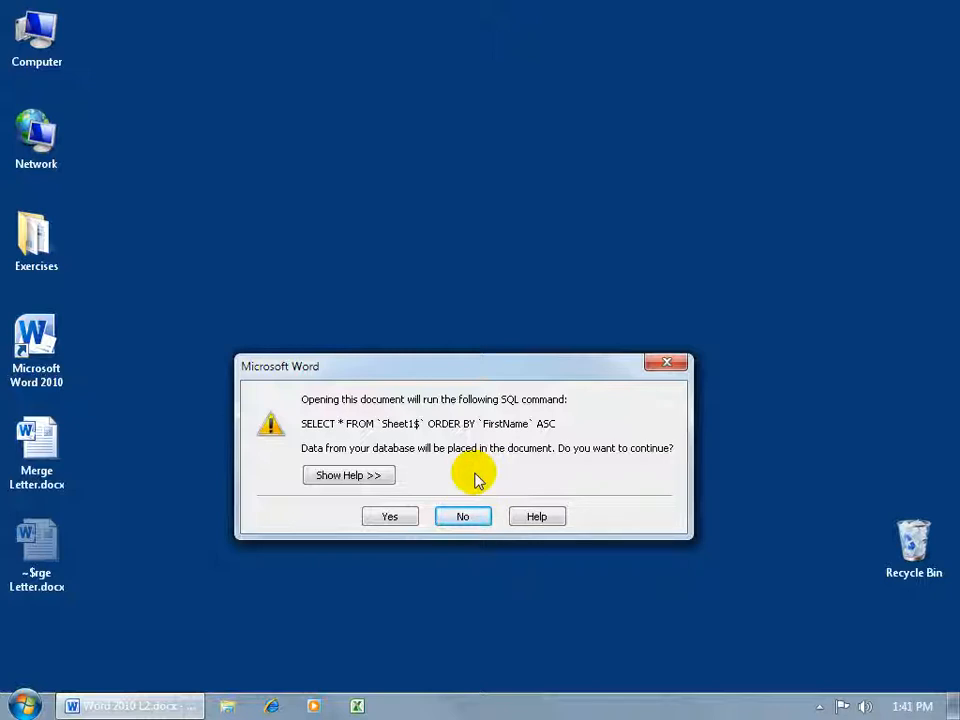
{"action": "left_click", "coordinate": [398, 515]}
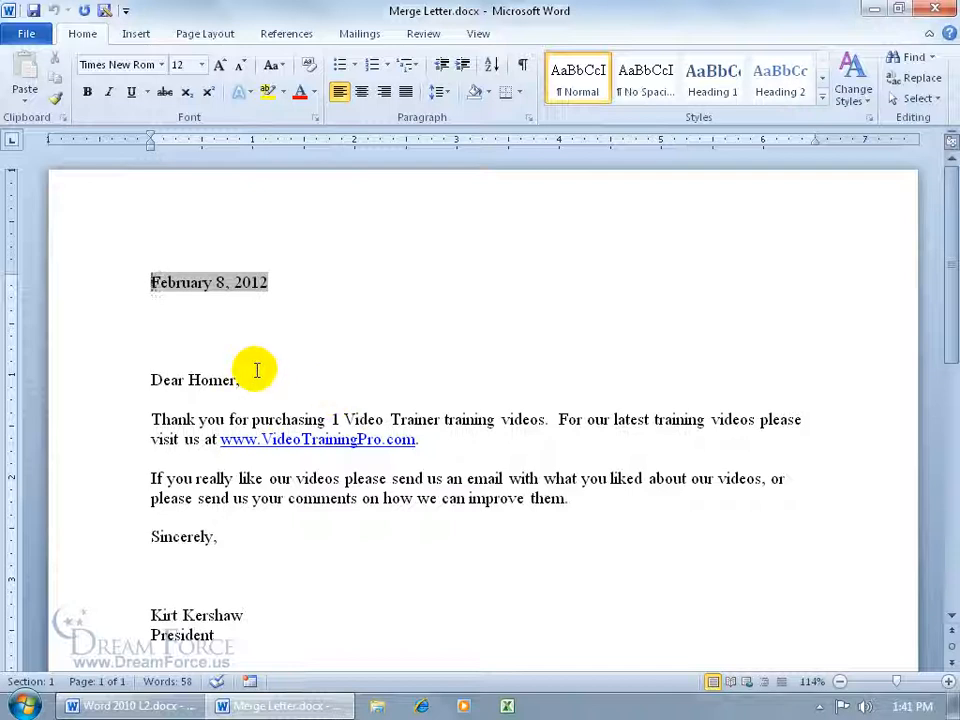
- Launch the Step by Step Mail Merge Wizard
{"action": "left_click", "coordinate": [358, 33]}
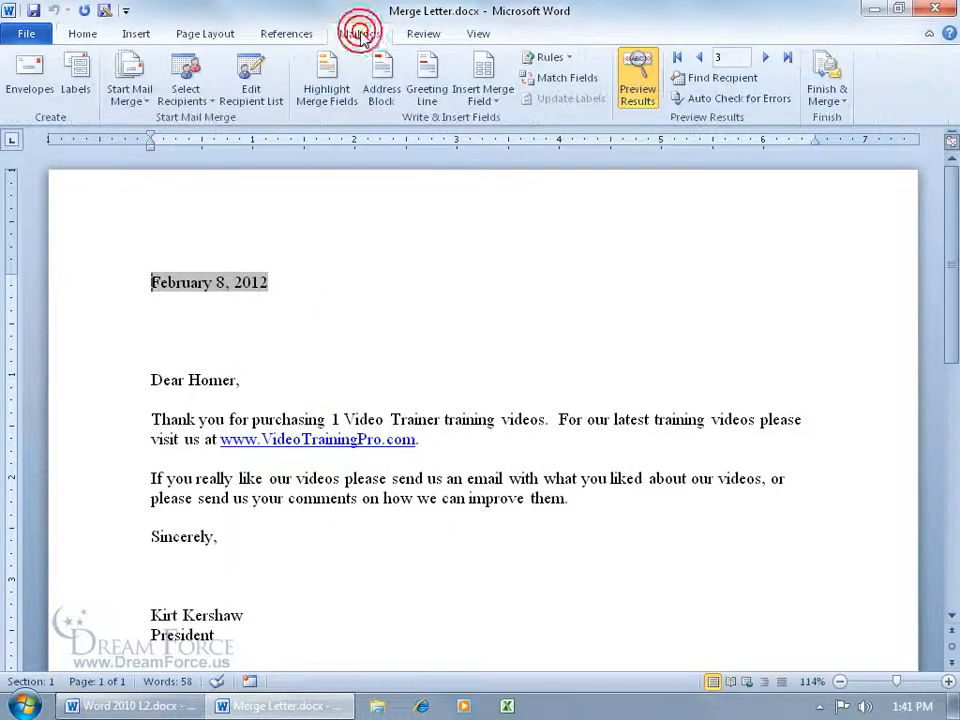
{"action": "left_click", "coordinate": [145, 106]}
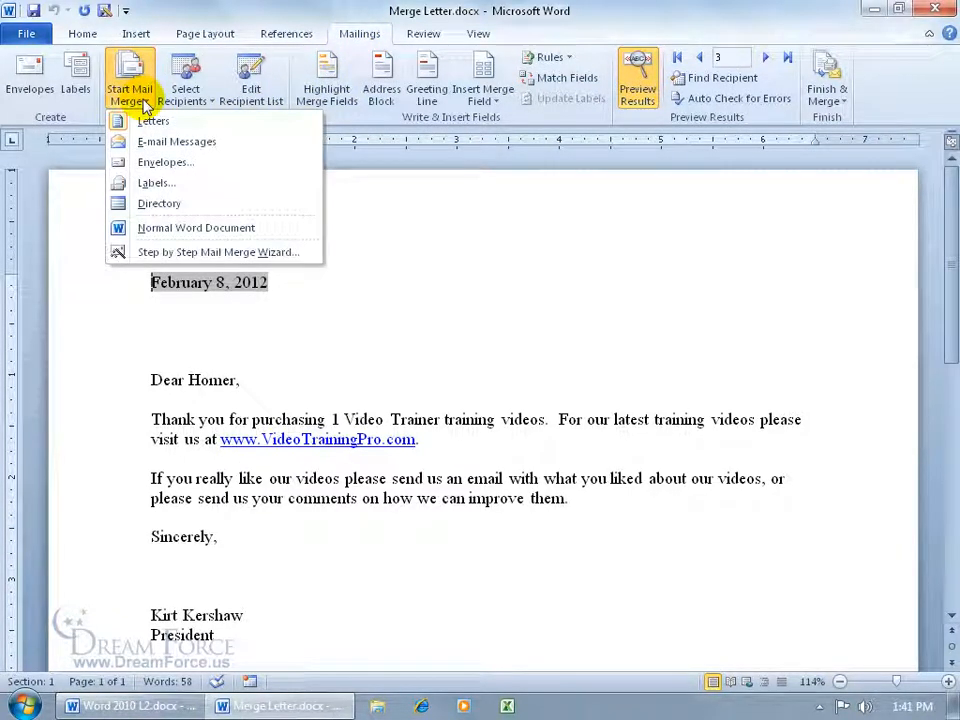
{"action": "left_click", "coordinate": [150, 252]}
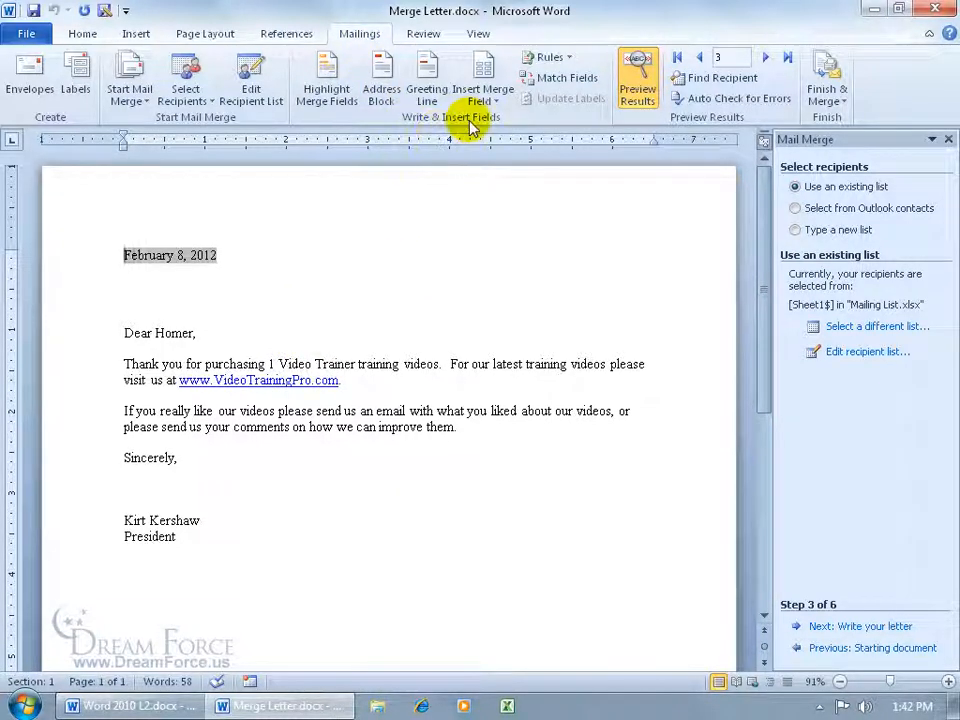
- Examine the list of available merge fields and toggle merge-field highlighting on and off
{"action": "left_click", "coordinate": [490, 100]}
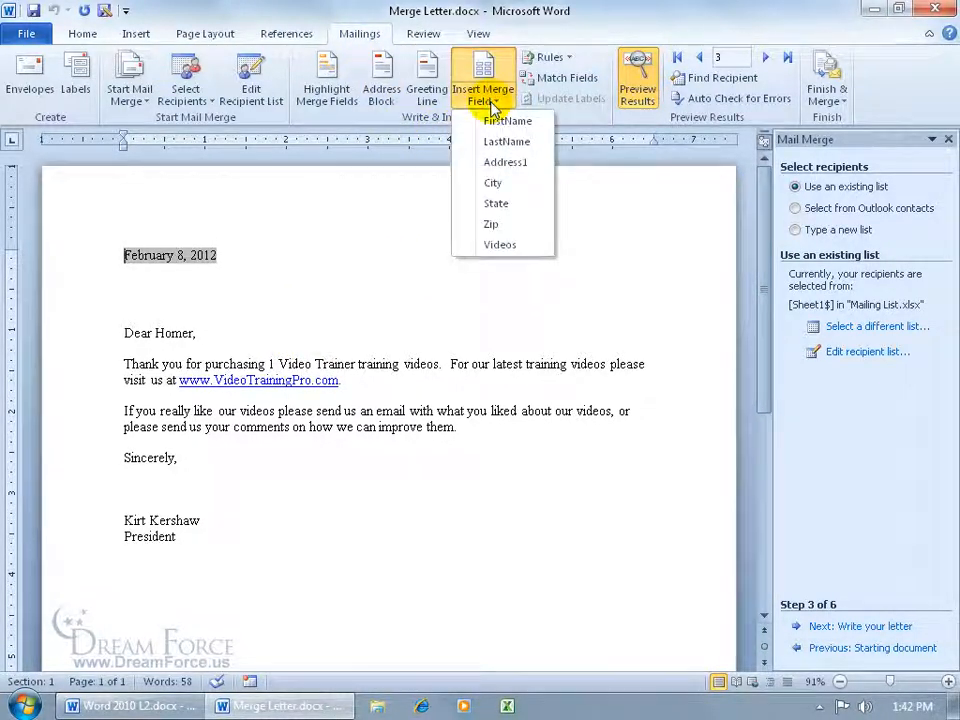
{"action": "left_click", "coordinate": [257, 336]}
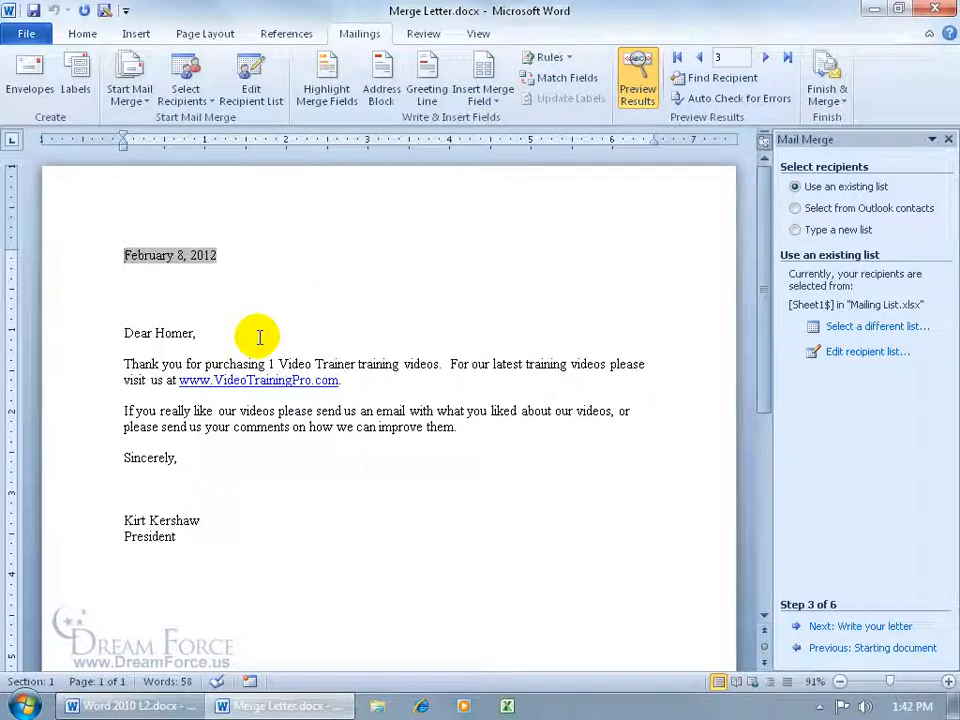
{"action": "left_click", "coordinate": [329, 88]}
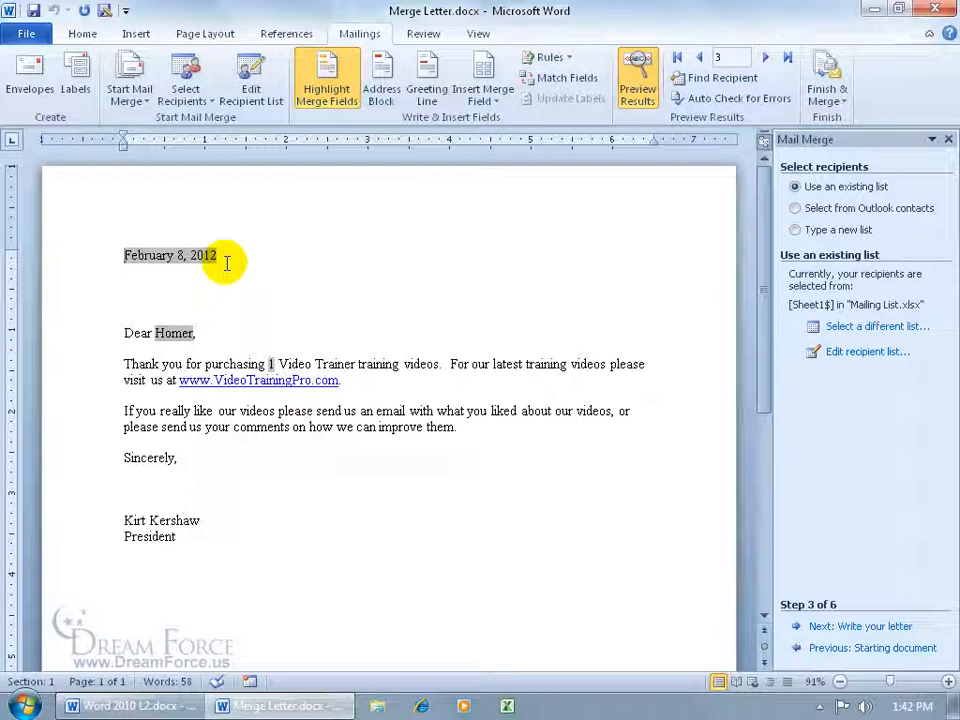
{"action": "left_click", "coordinate": [318, 88]}
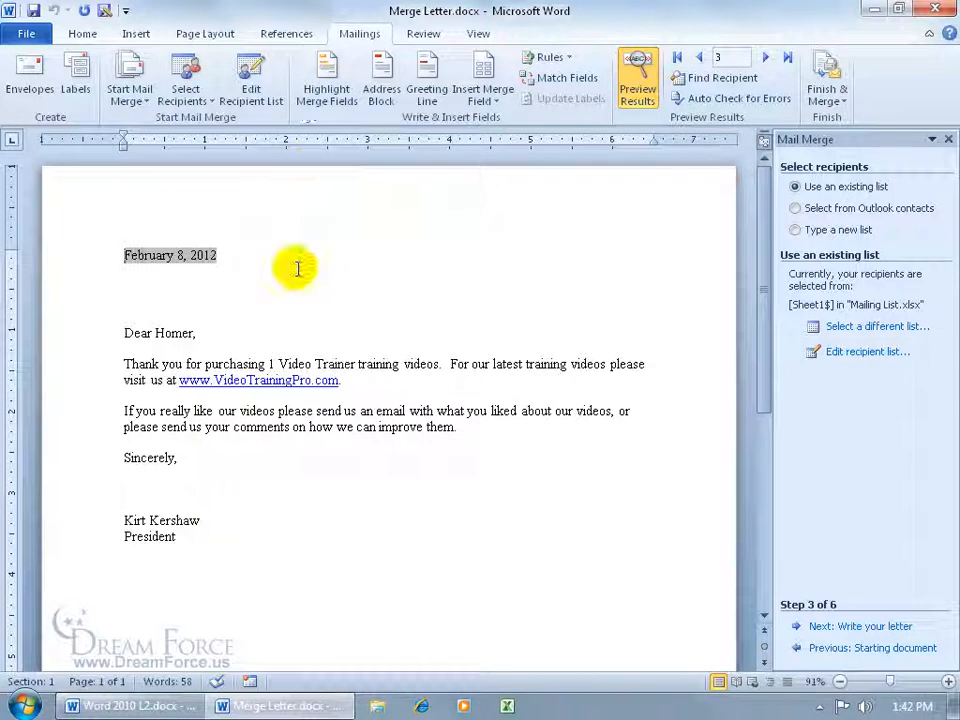
- Show the merge field codes and select recipients from the Outlook Contacts folder using the Outlook profile
{"action": "left_click", "coordinate": [637, 82]}
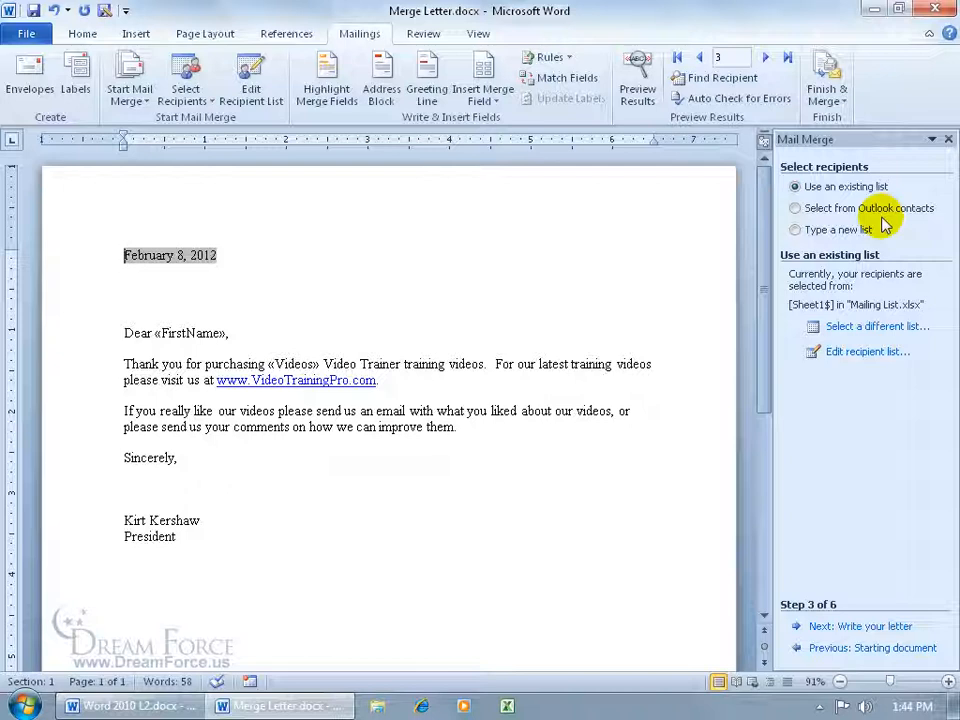
{"action": "left_click", "coordinate": [795, 208]}
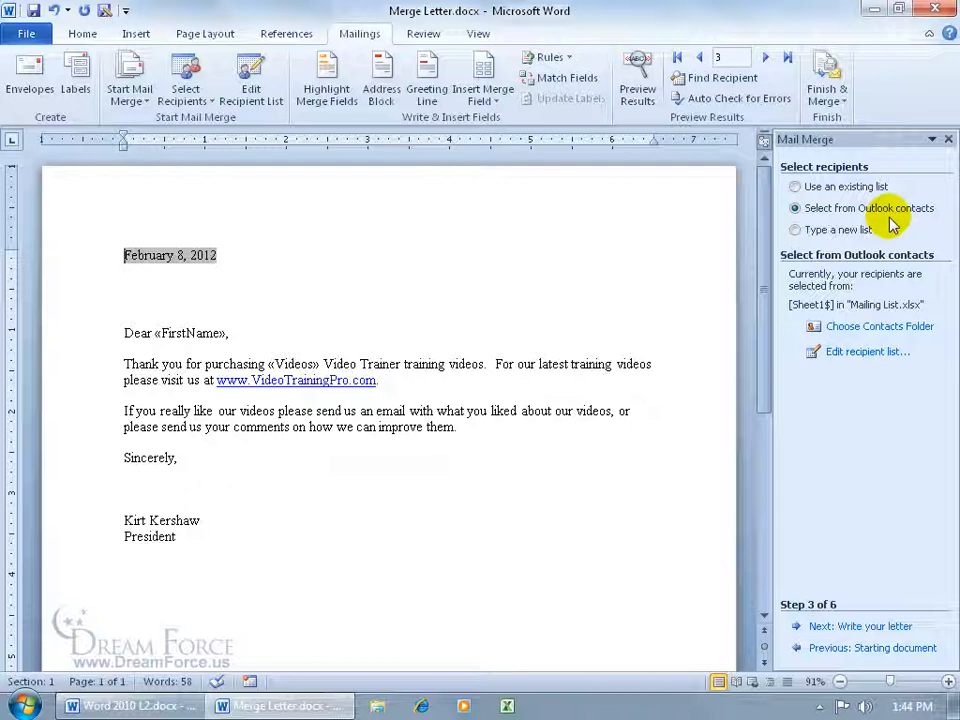
{"action": "left_click", "coordinate": [866, 334]}
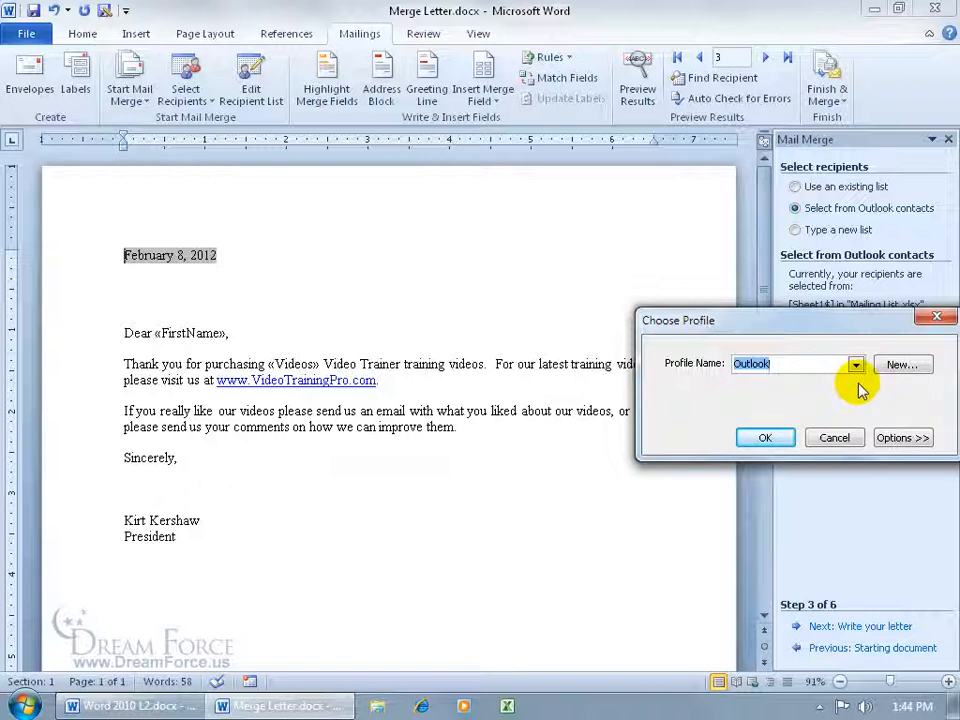
{"action": "left_click", "coordinate": [763, 436]}
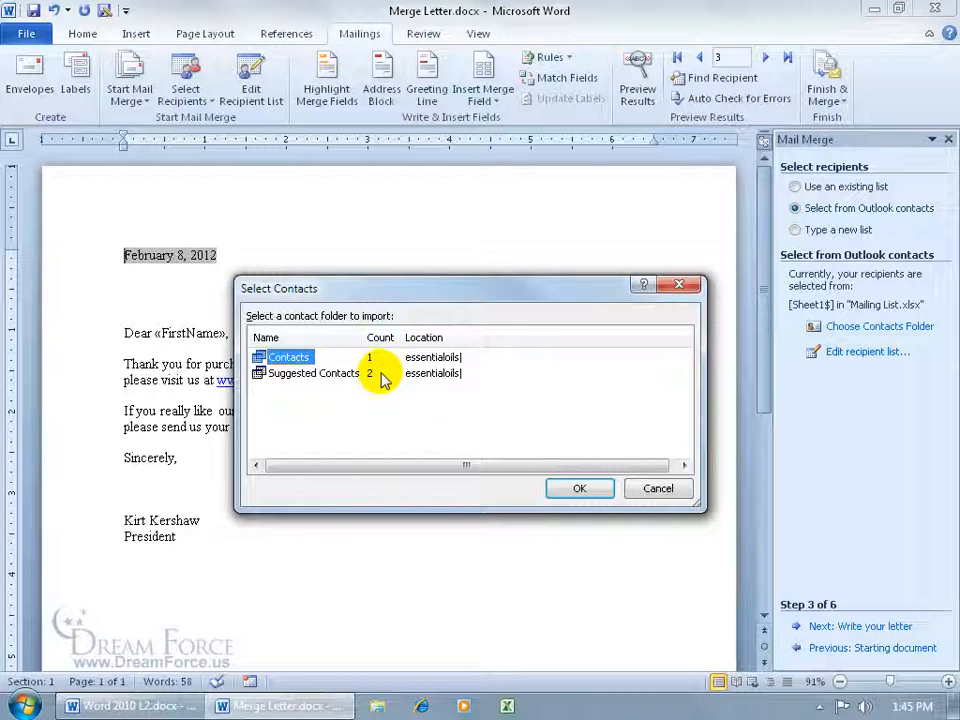
{"action": "left_click", "coordinate": [570, 489]}
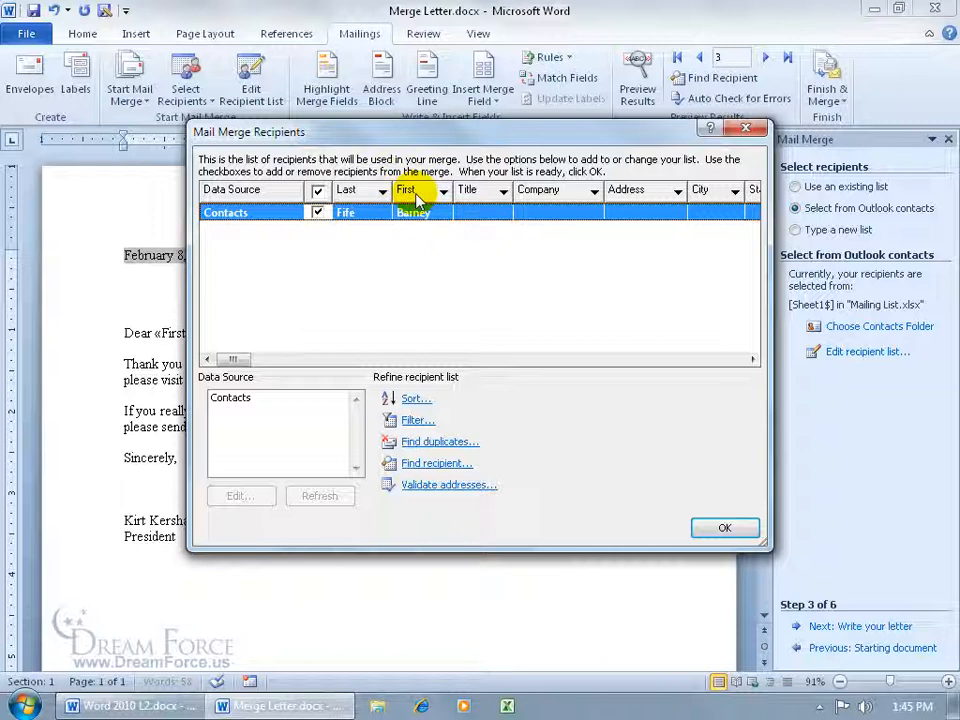
- Review the Outlook contact recipient list and accept it
{"action": "left_click_drag", "start_coordinate": [380, 131], "coordinate": [544, 154]}
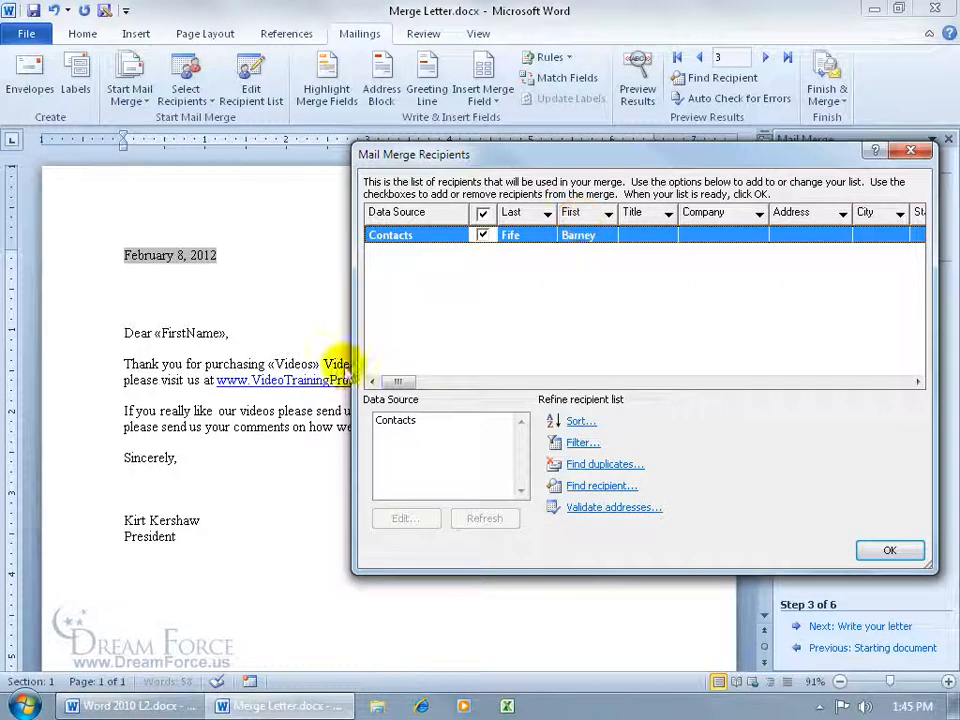
{"action": "left_click_drag", "start_coordinate": [390, 382], "coordinate": [481, 381]}
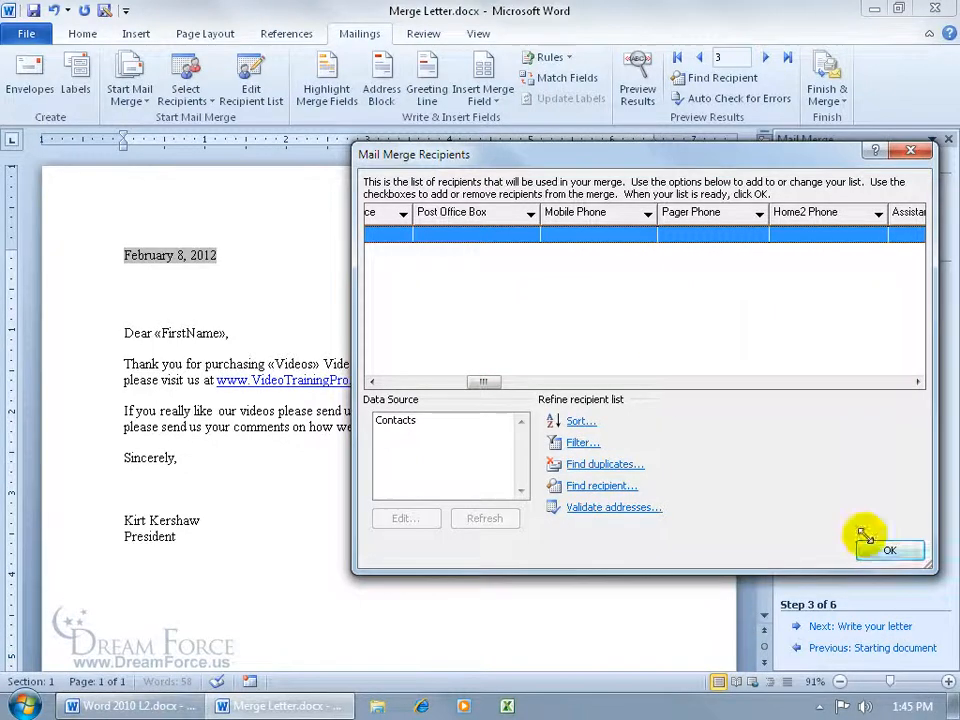
{"action": "left_click", "coordinate": [906, 553]}
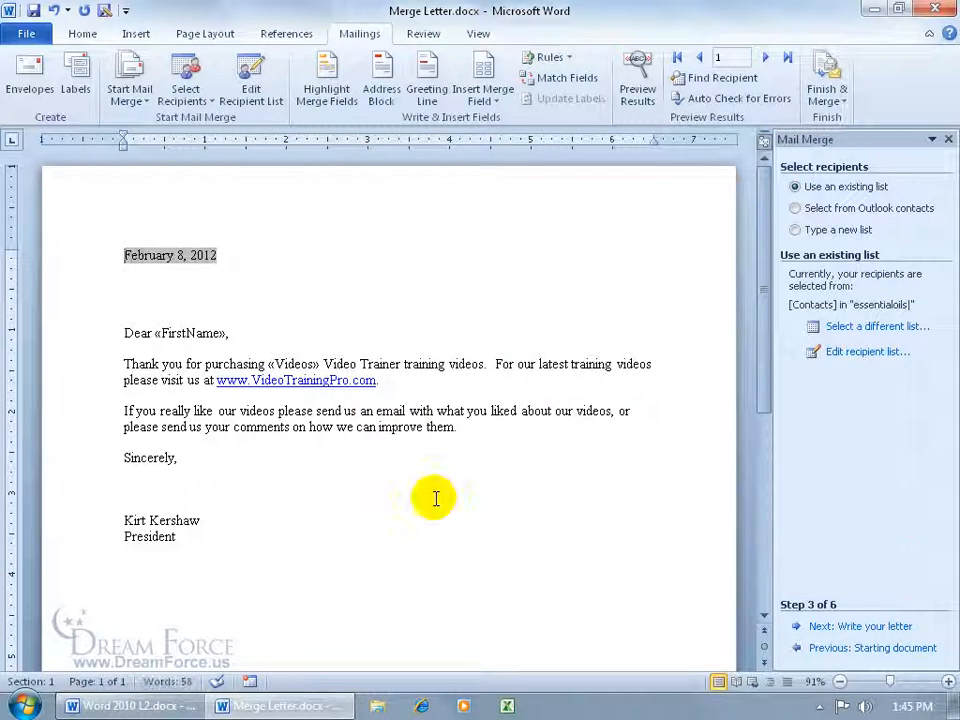
- Preview the results and remove the invalid FirstName merge field
{"action": "left_click", "coordinate": [636, 100]}
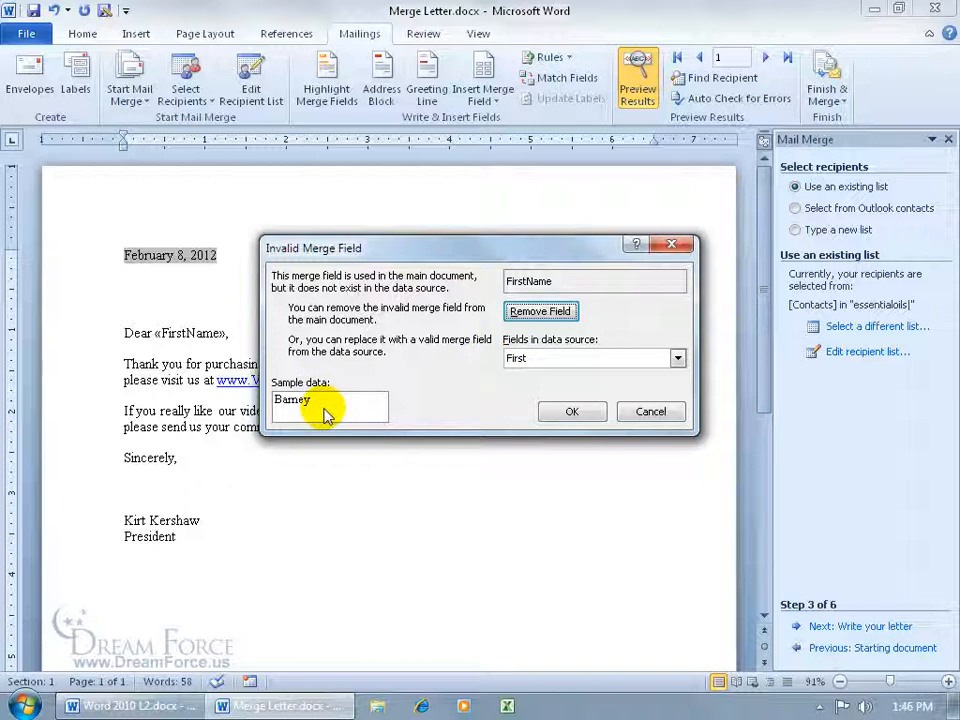
{"action": "left_click", "coordinate": [523, 312]}
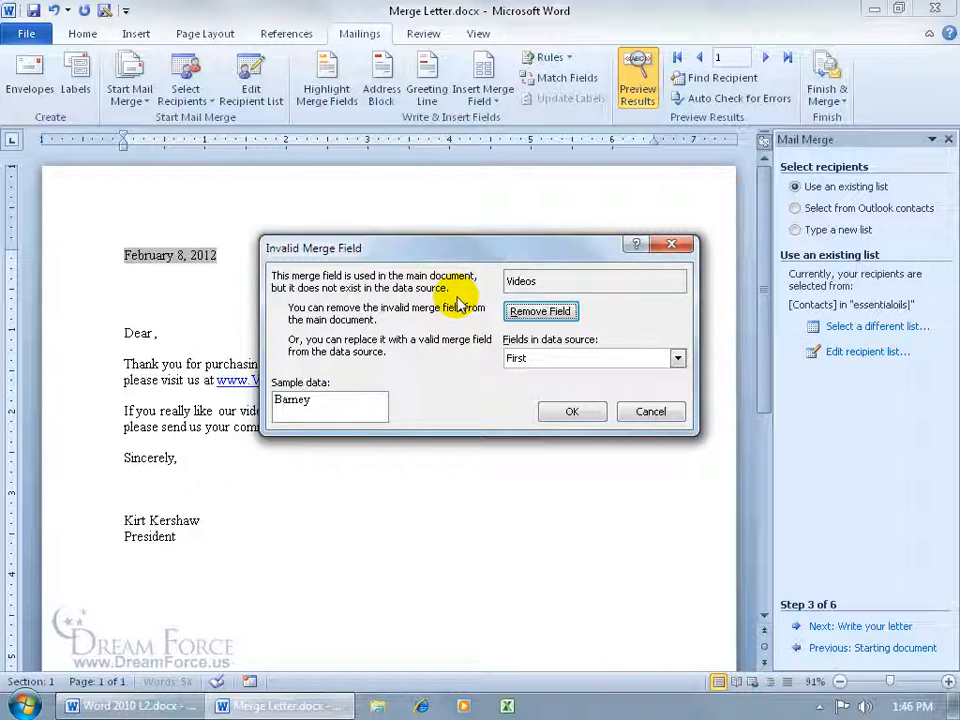
- Remove the invalid Videos merge field from the letter
{"action": "left_click_drag", "start_coordinate": [370, 248], "coordinate": [463, 269]}
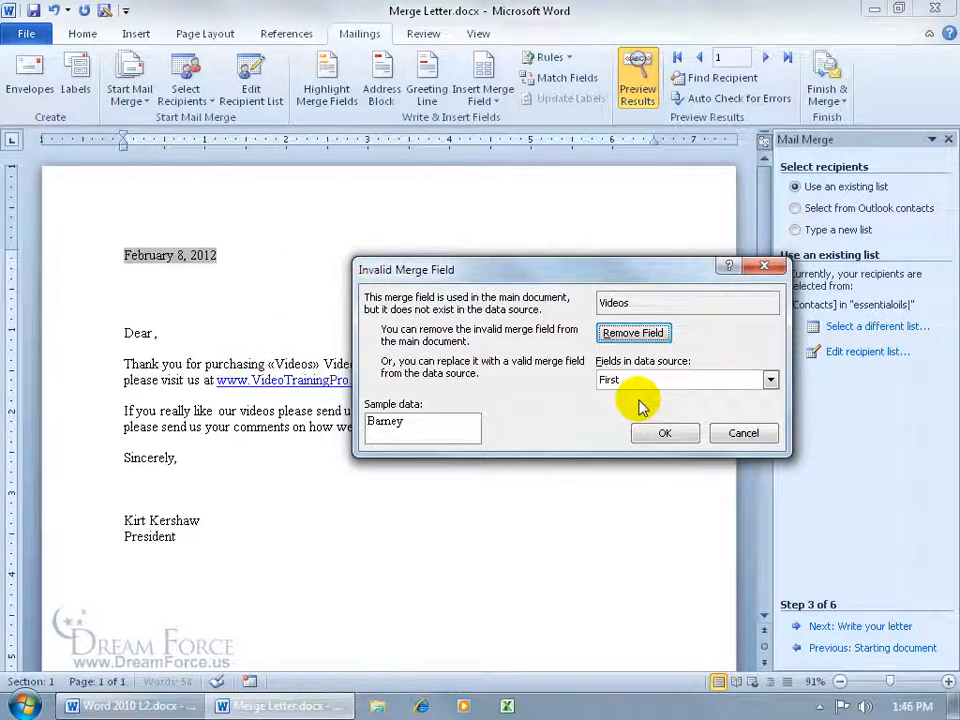
{"action": "left_click", "coordinate": [770, 380]}
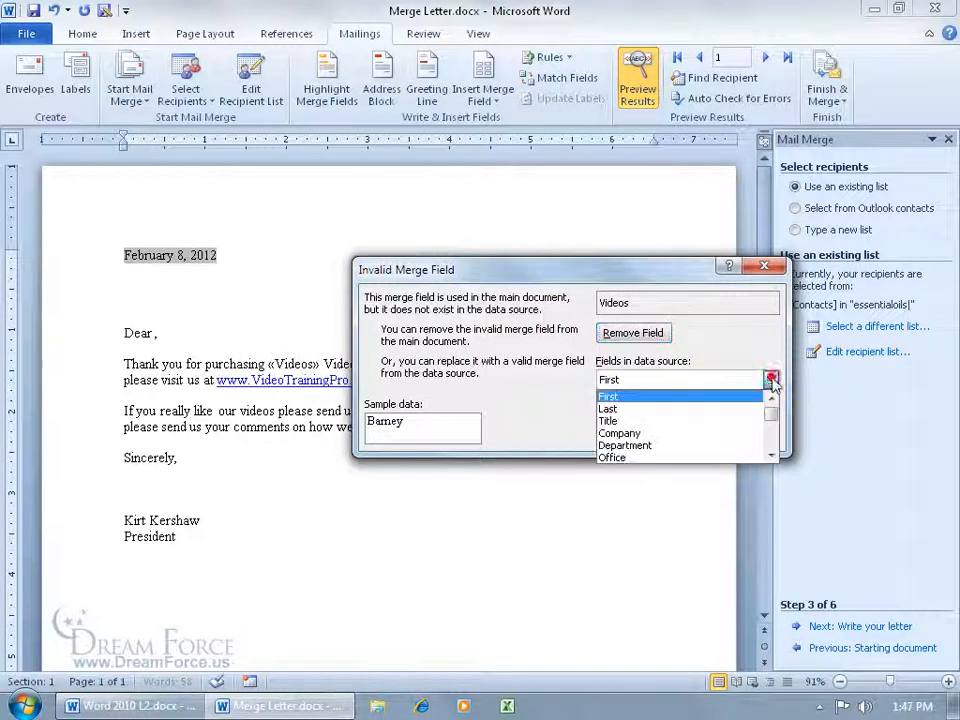
{"action": "scroll", "coordinate": [776, 415], "scroll_direction": "down", "scroll_amount": 3}
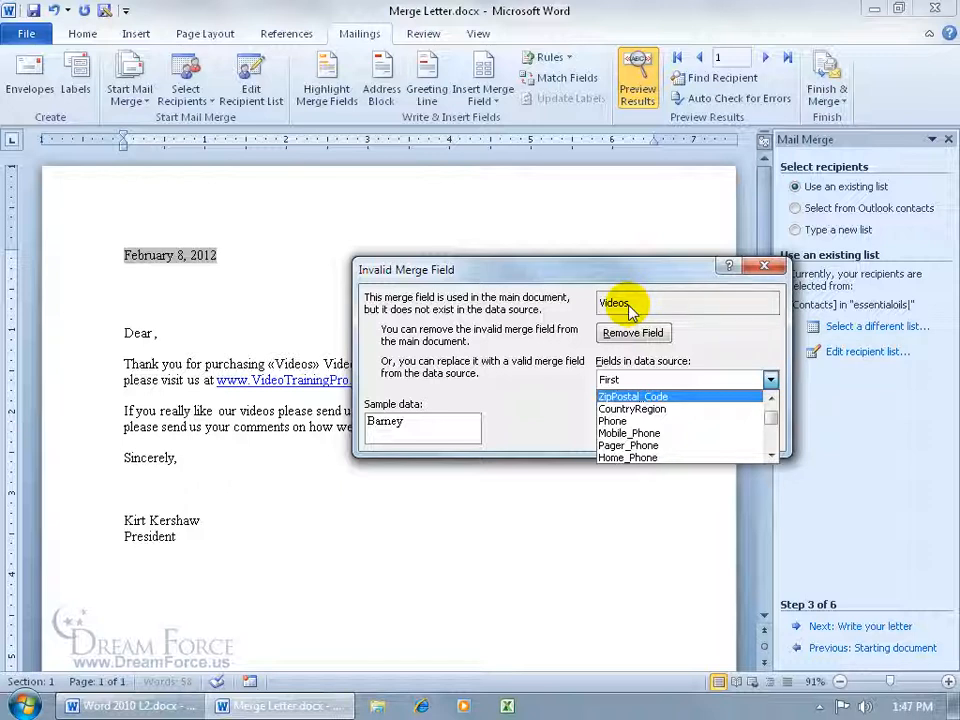
{"action": "left_click_drag", "start_coordinate": [771, 430], "coordinate": [766, 442]}
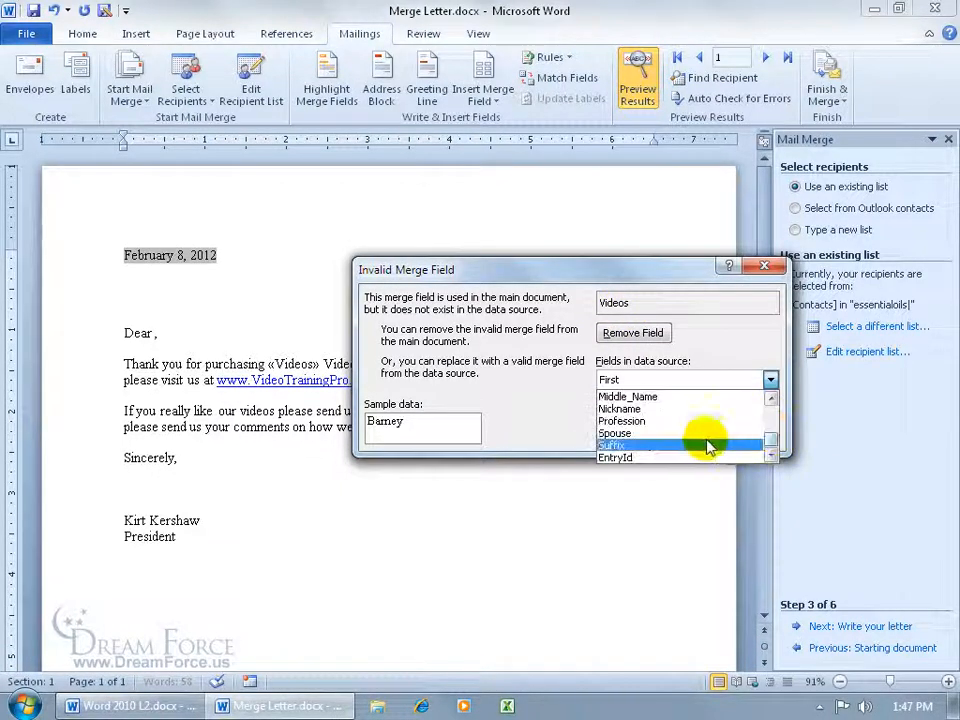
{"action": "left_click", "coordinate": [657, 459]}
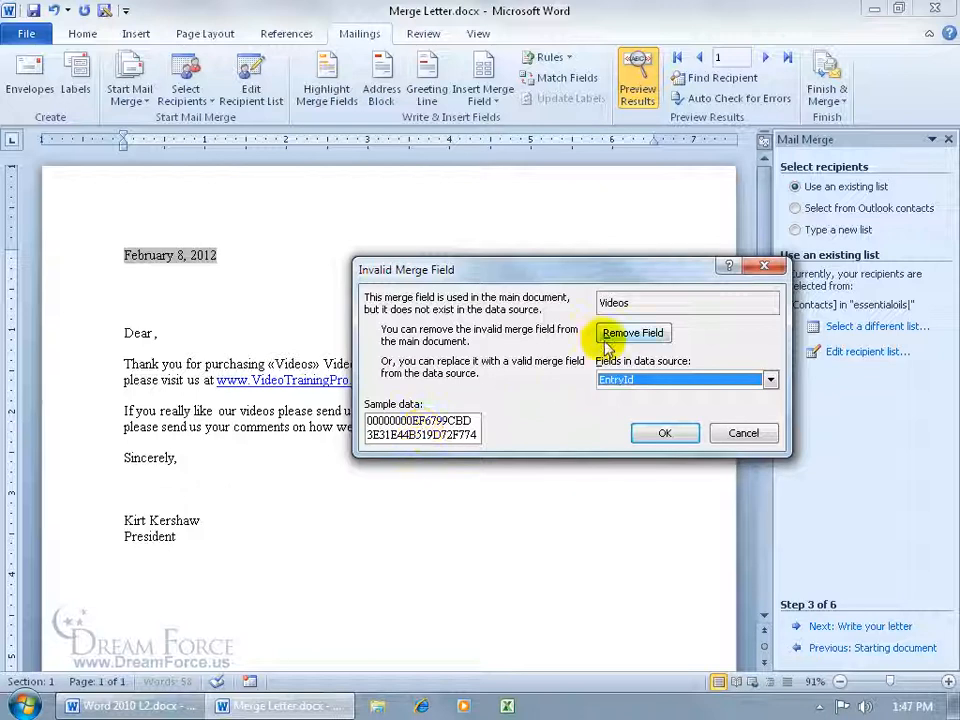
{"action": "left_click", "coordinate": [634, 333]}
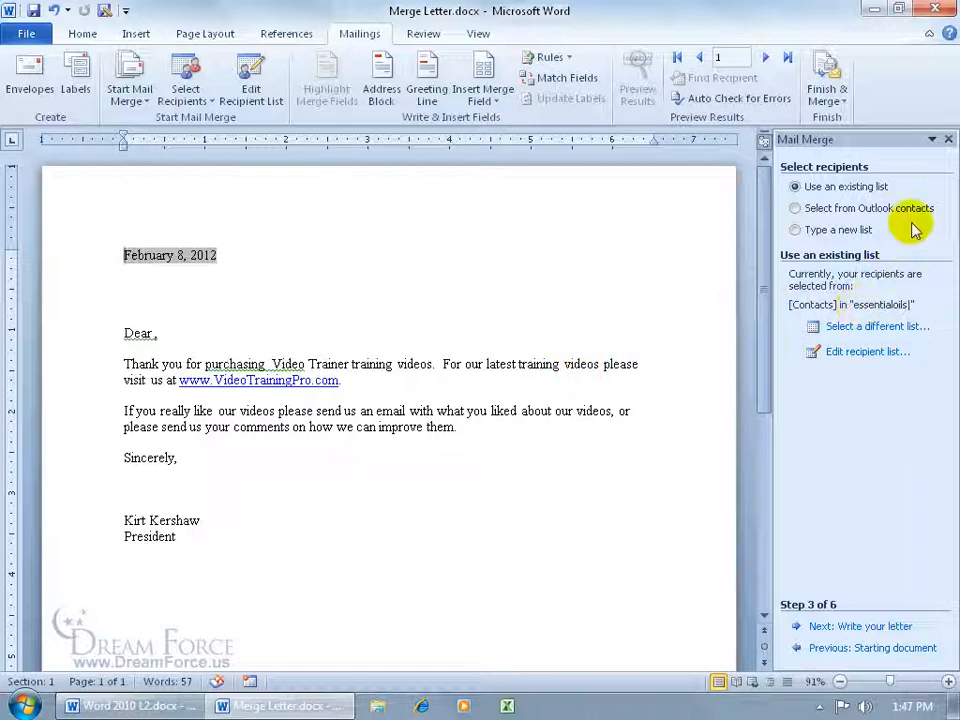
- Insert the First and Last merge fields after Dear in the greeting line
{"action": "left_click", "coordinate": [150, 333]}
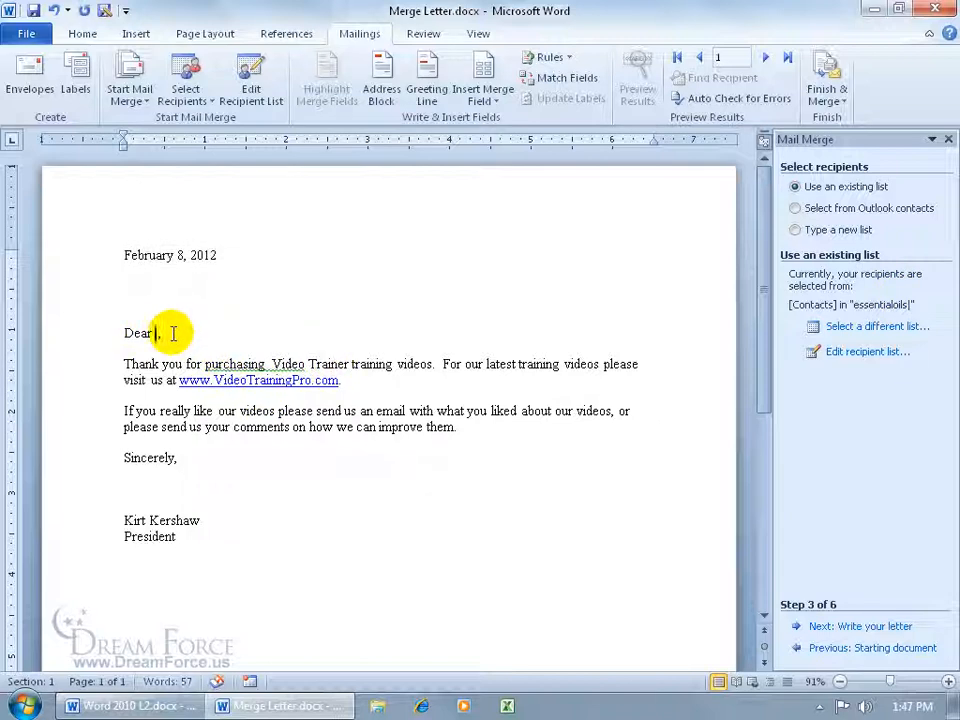
{"action": "left_click", "coordinate": [493, 101]}
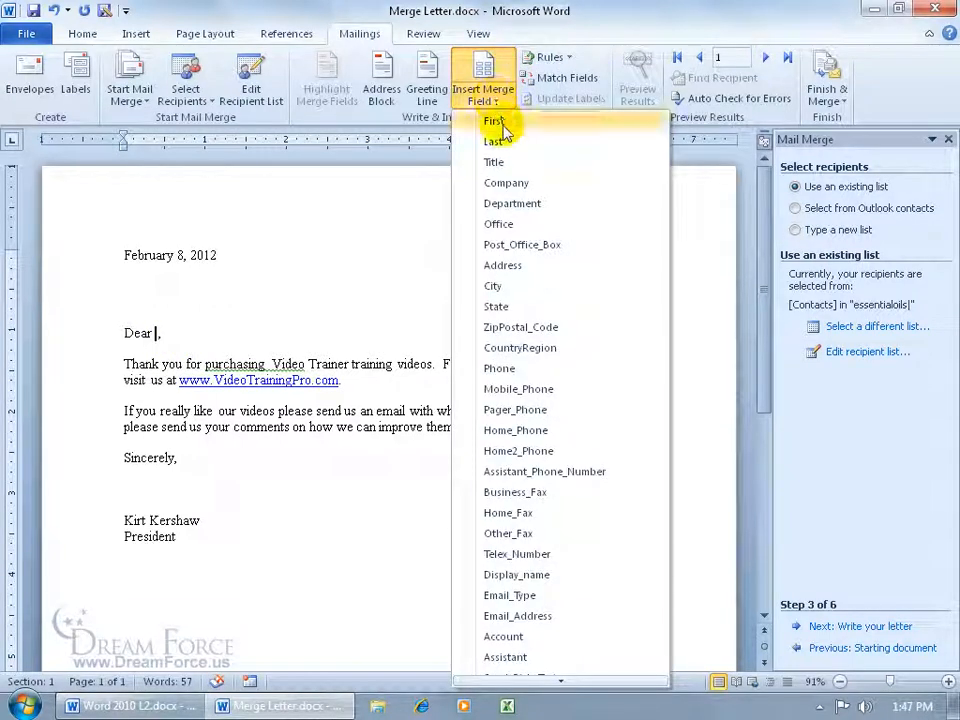
{"action": "left_click", "coordinate": [505, 125]}
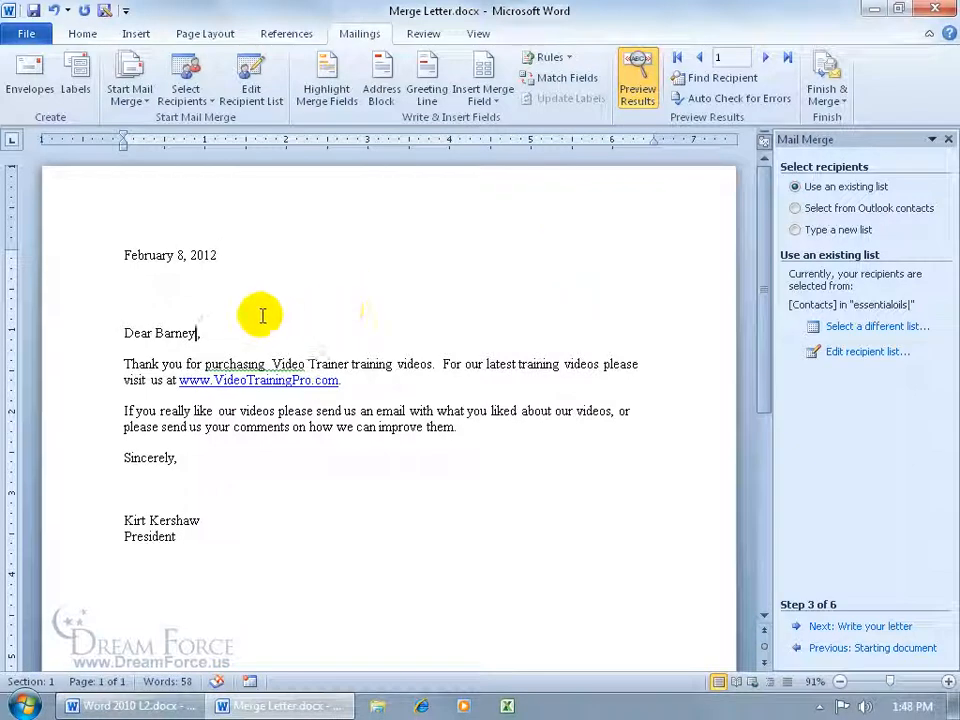
{"action": "left_click", "coordinate": [485, 105]}
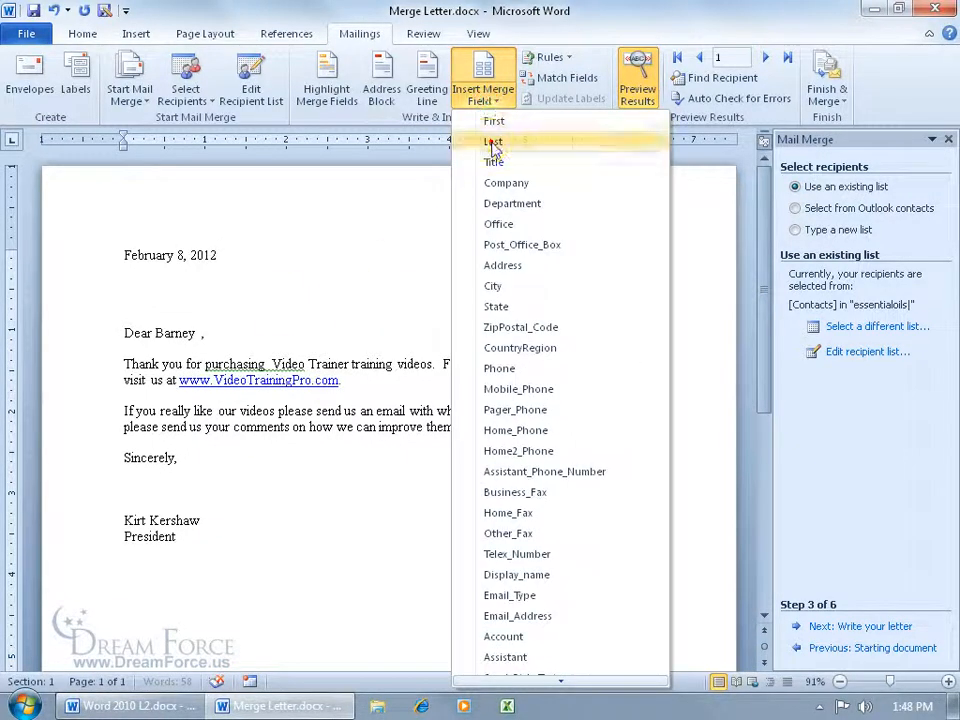
{"action": "left_click", "coordinate": [489, 141]}
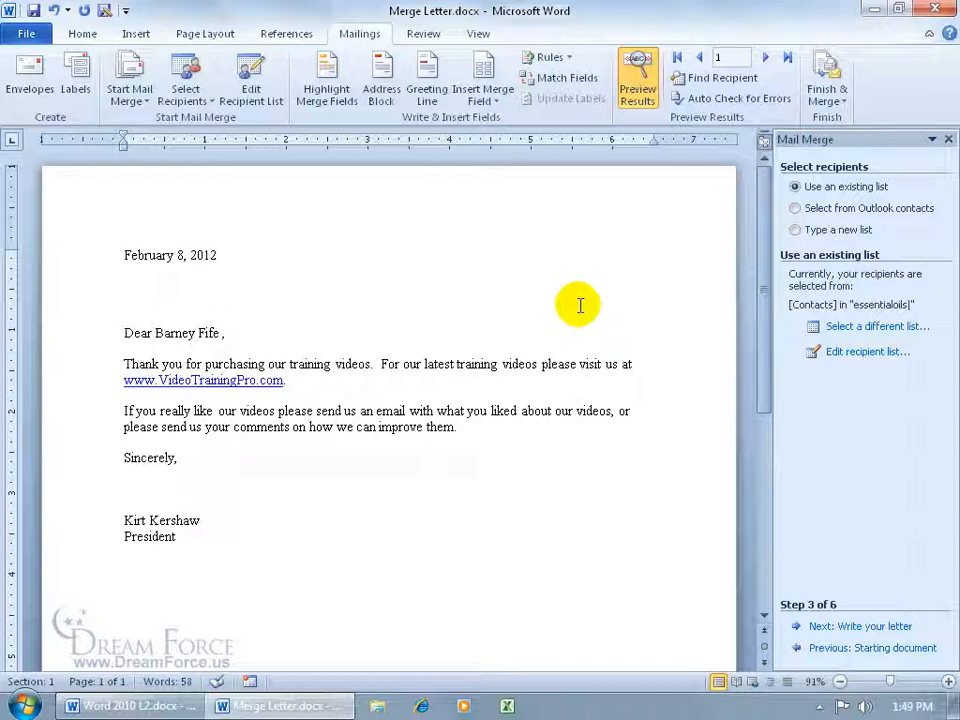
- Go back in the wizard and change the document type to E-mail messages
{"action": "left_click", "coordinate": [824, 649]}
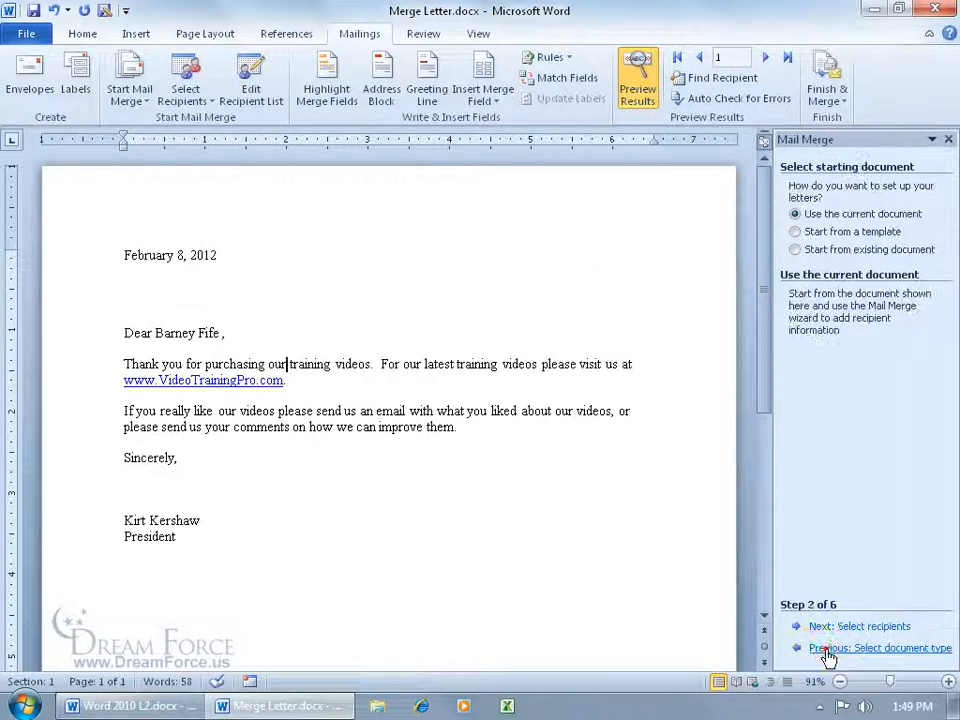
{"action": "left_click", "coordinate": [826, 650]}
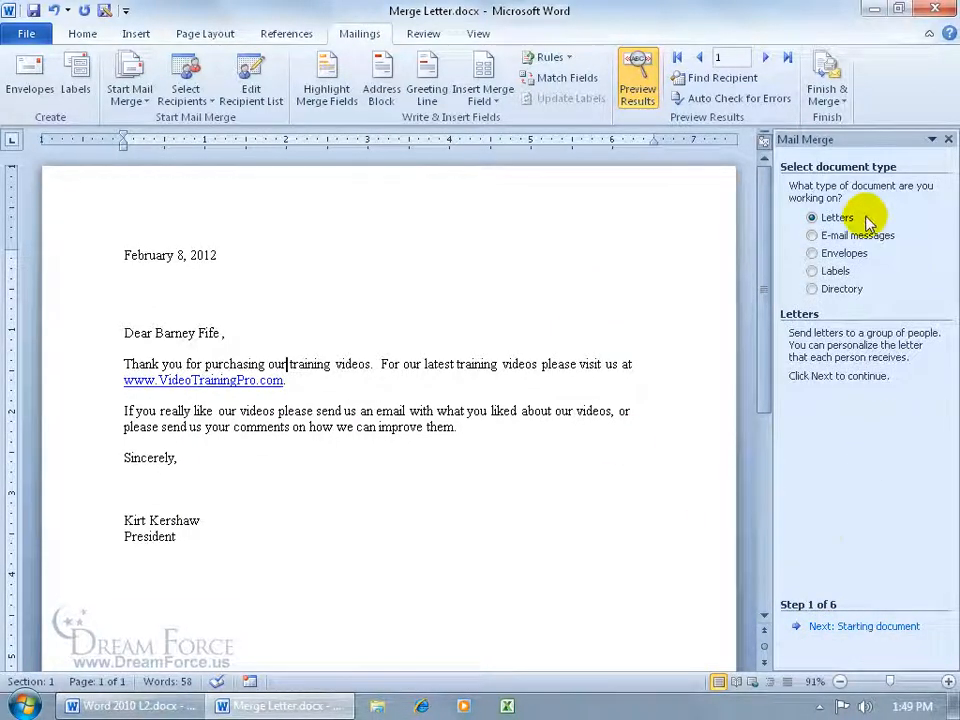
{"action": "left_click", "coordinate": [812, 236]}
{"action": "left_click", "coordinate": [852, 626]}
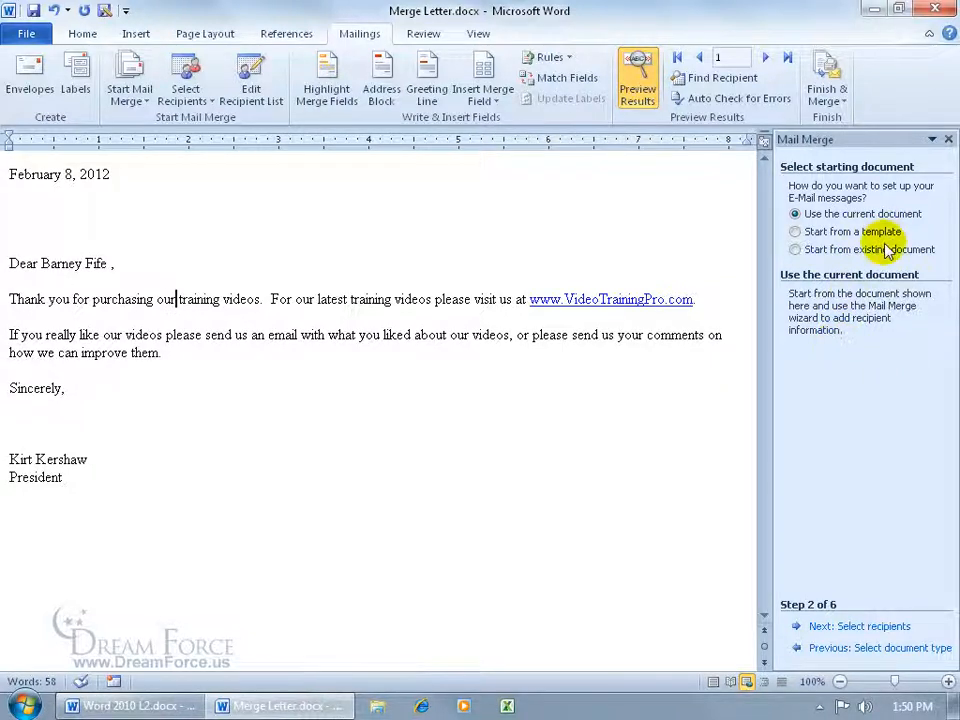
- Delete the stray comma after the recipient's name in the greeting
{"action": "left_click", "coordinate": [114, 265]}
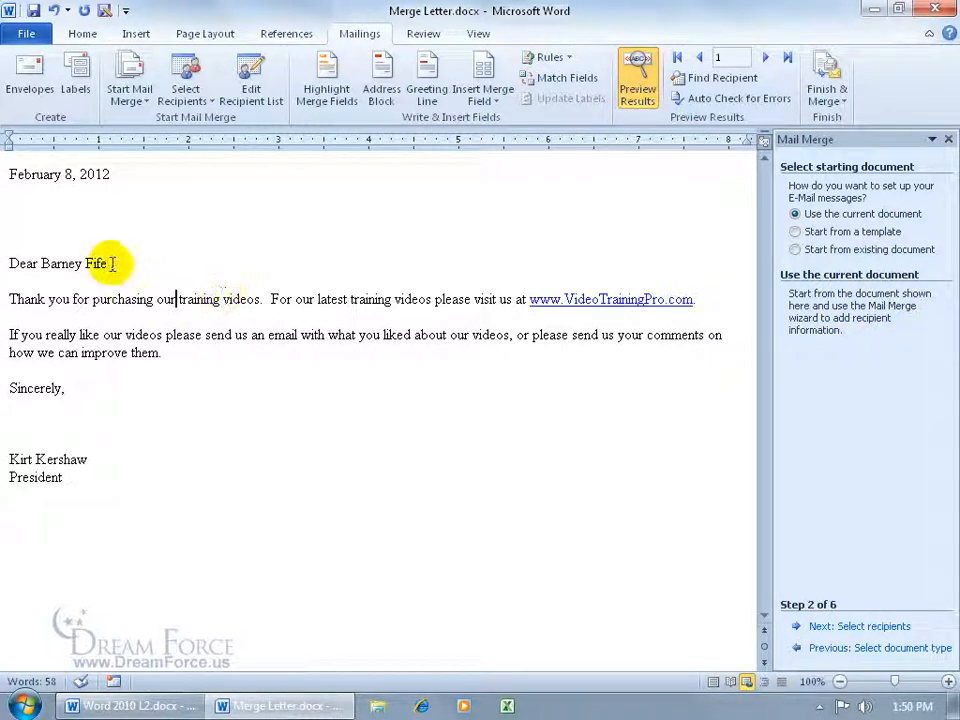
{"action": "key", "text": "BackSpace"}
{"action": "left_click", "coordinate": [205, 306]}
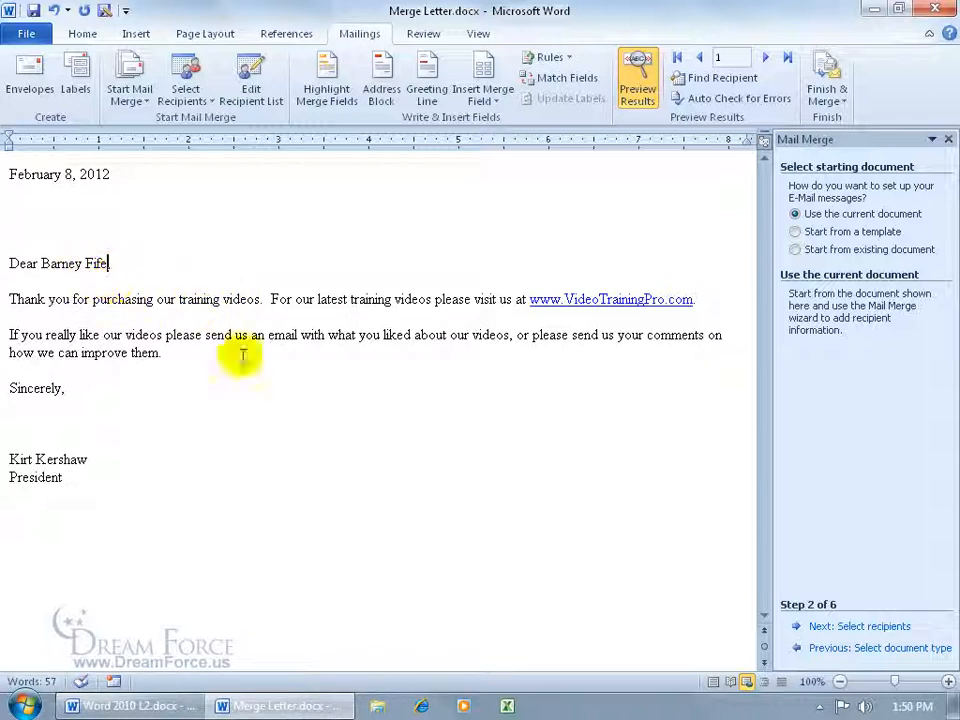
- Advance to recipient selection and review the Outlook contacts recipient list
{"action": "left_click", "coordinate": [840, 627]}
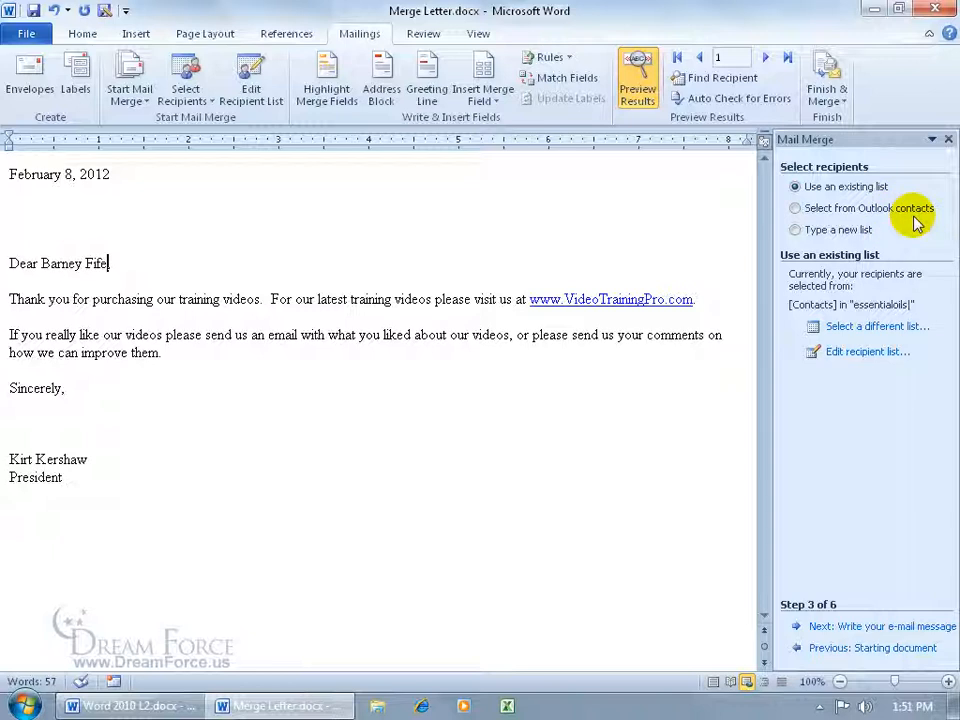
{"action": "left_click", "coordinate": [878, 352]}
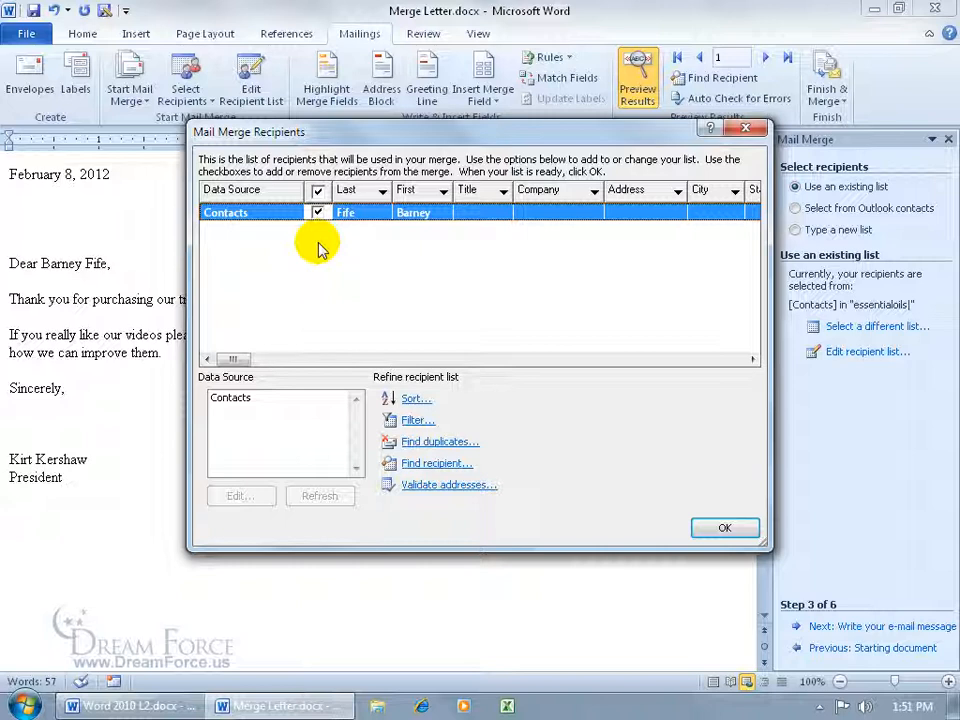
{"action": "left_click", "coordinate": [720, 525]}
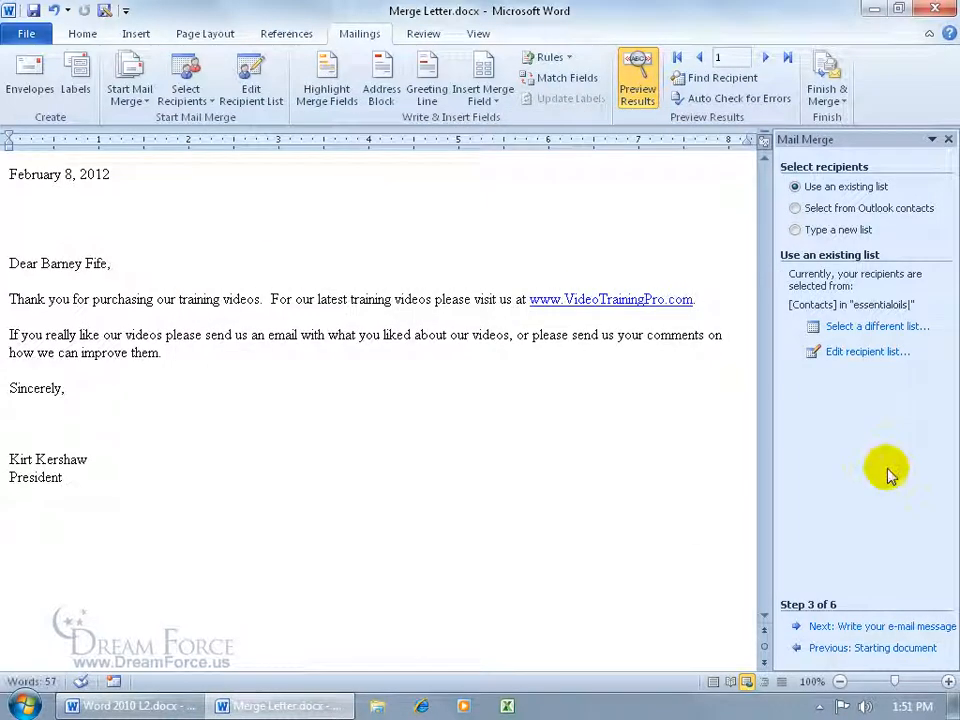
- Advance the wizard through writing and previewing the e-mail message to the Complete the merge step
{"action": "left_click", "coordinate": [845, 626]}
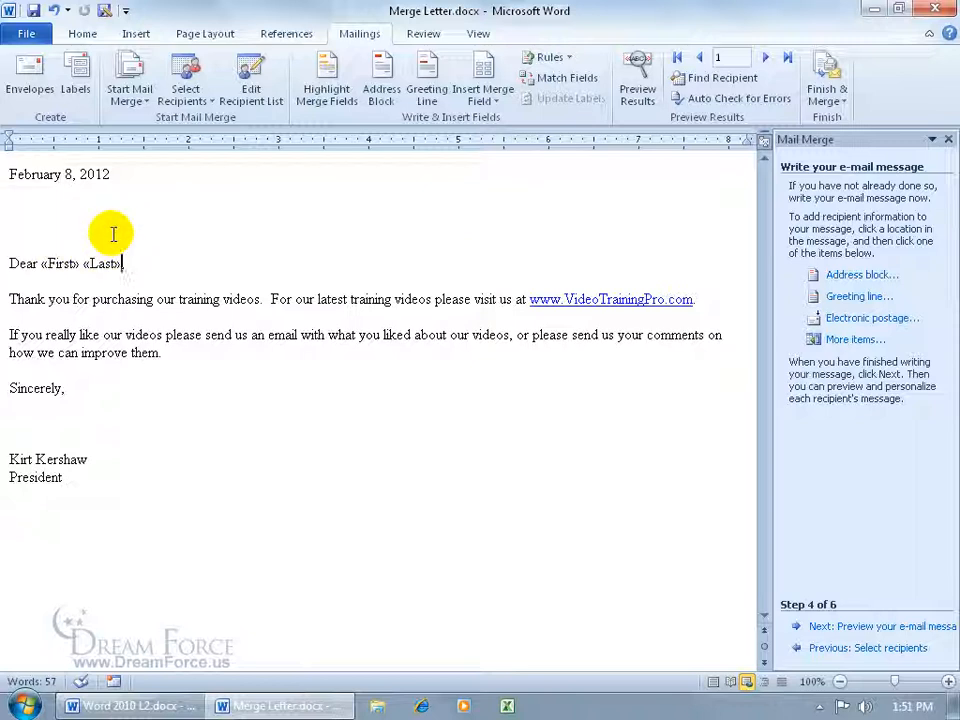
{"action": "left_click", "coordinate": [77, 220]}
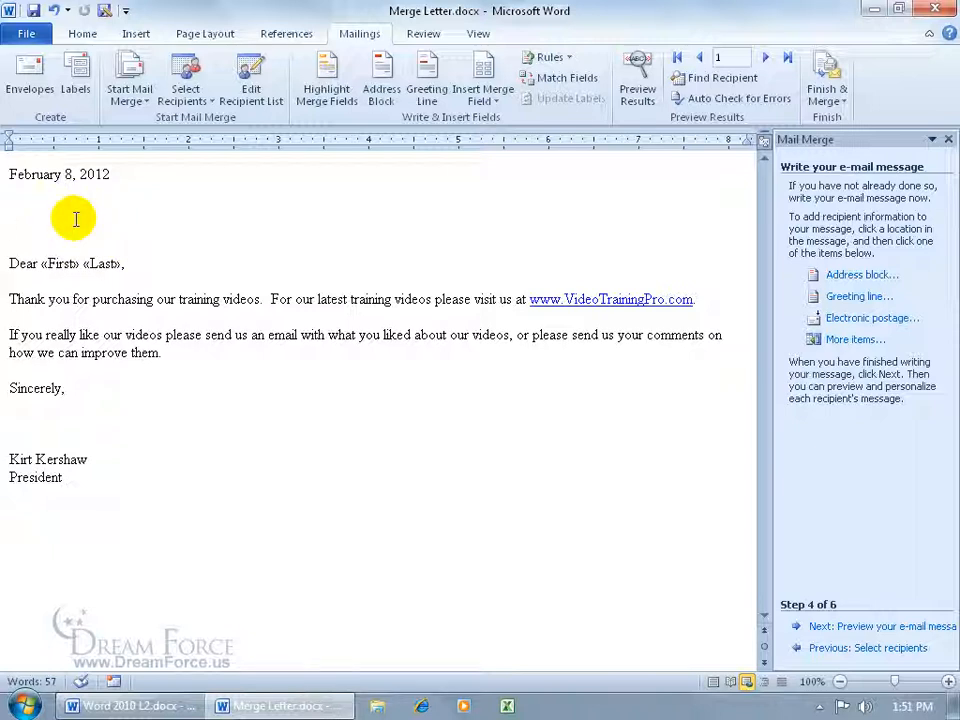
{"action": "left_click", "coordinate": [862, 627]}
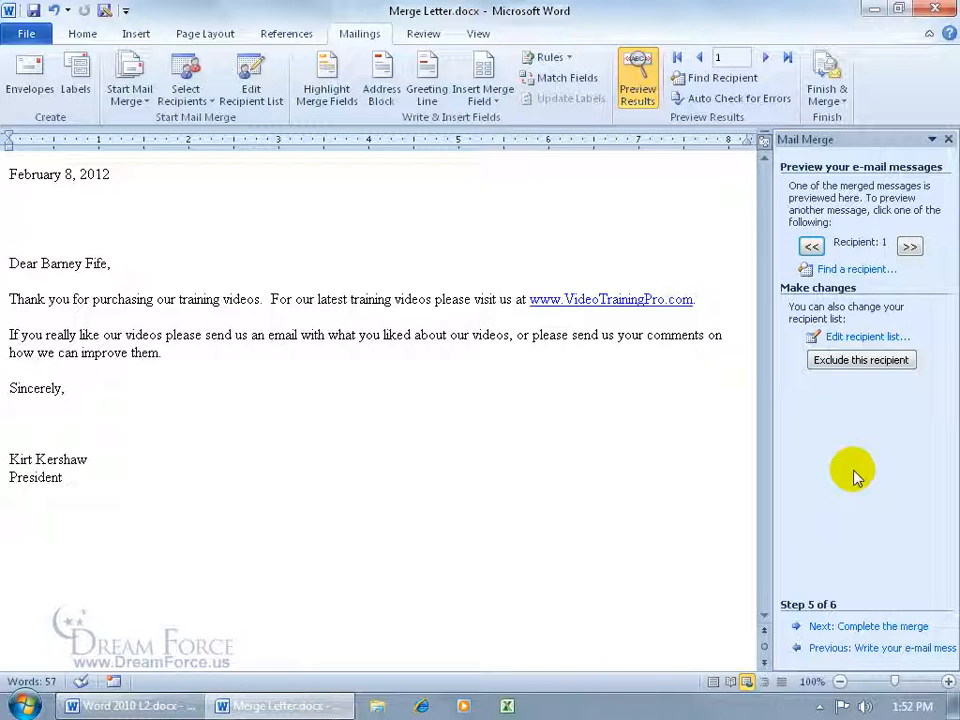
{"action": "left_click", "coordinate": [857, 628]}
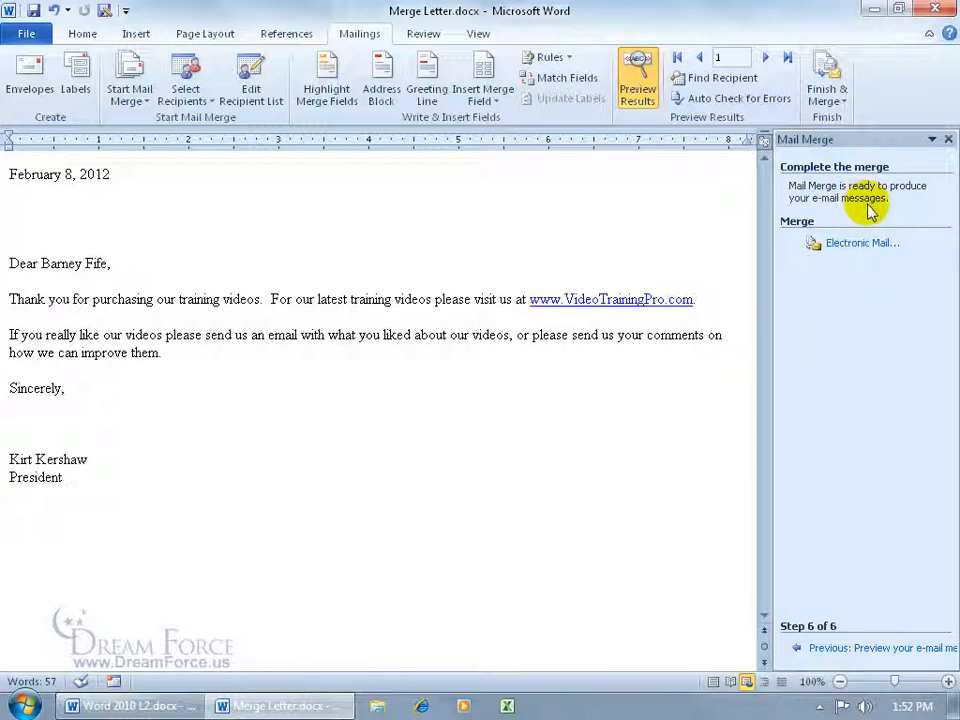
- Merge to e-mail using Email_Address as recipient field, subject line Thank you, and HTML mail format for all records
{"action": "left_click", "coordinate": [855, 244]}
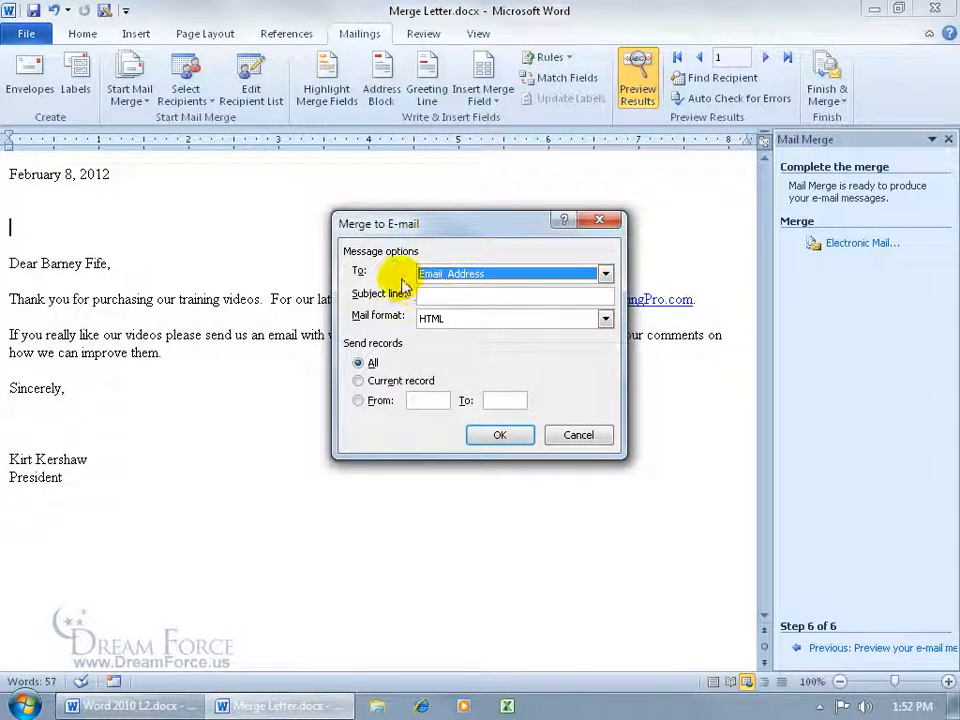
{"action": "left_click", "coordinate": [605, 273]}
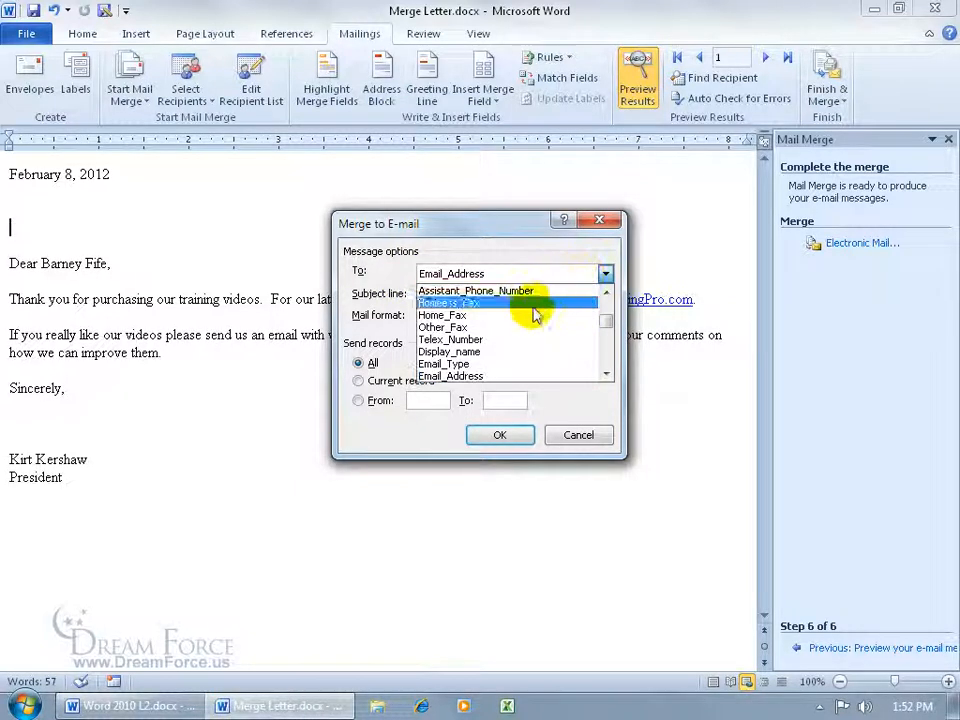
{"action": "left_click", "coordinate": [415, 250]}
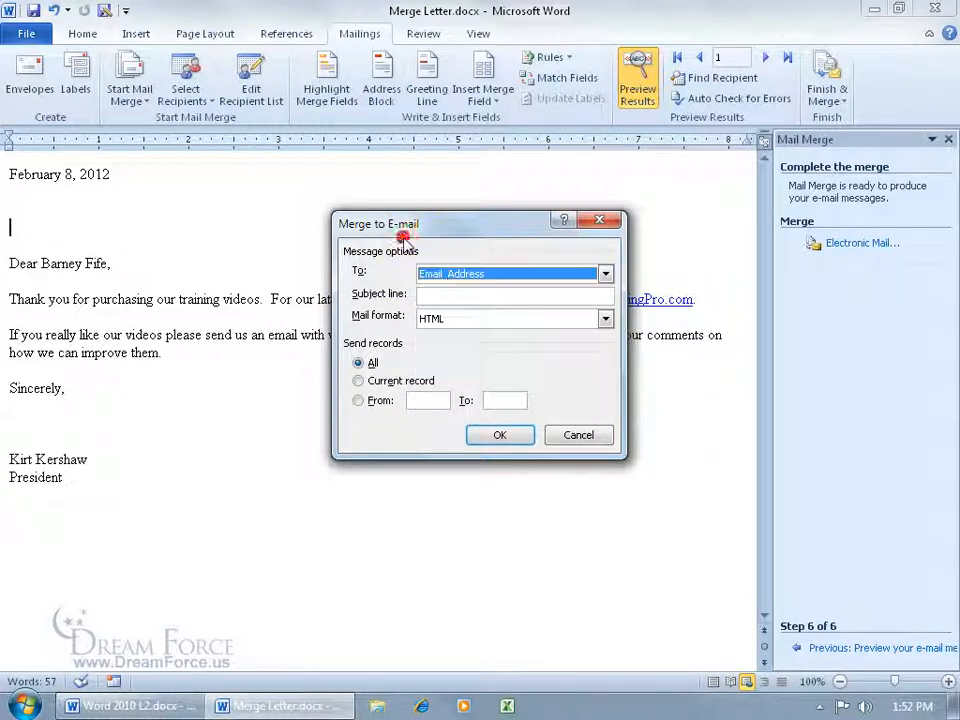
{"action": "left_click", "coordinate": [445, 292]}
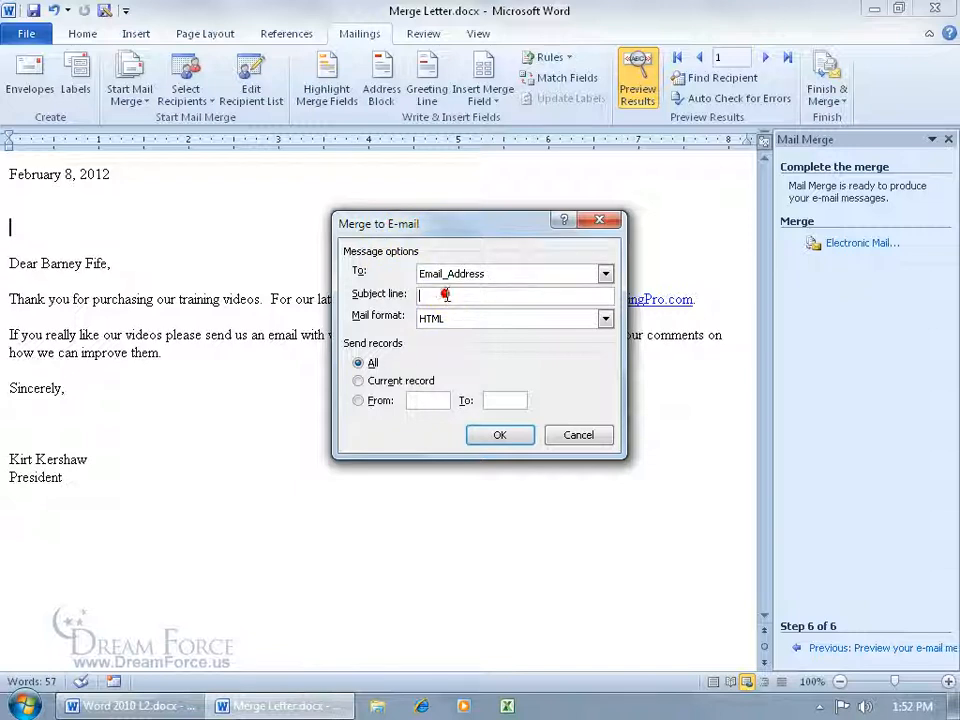
{"action": "type", "text": "Thank you,"}
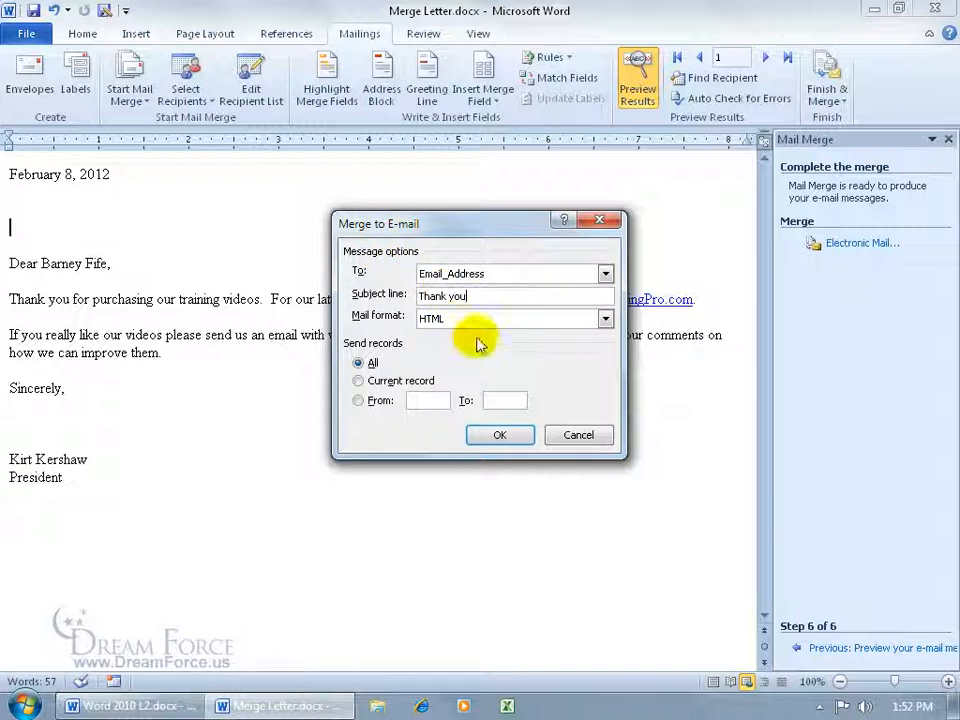
{"action": "key", "text": "BackSpace"}
{"action": "left_click", "coordinate": [605, 318]}
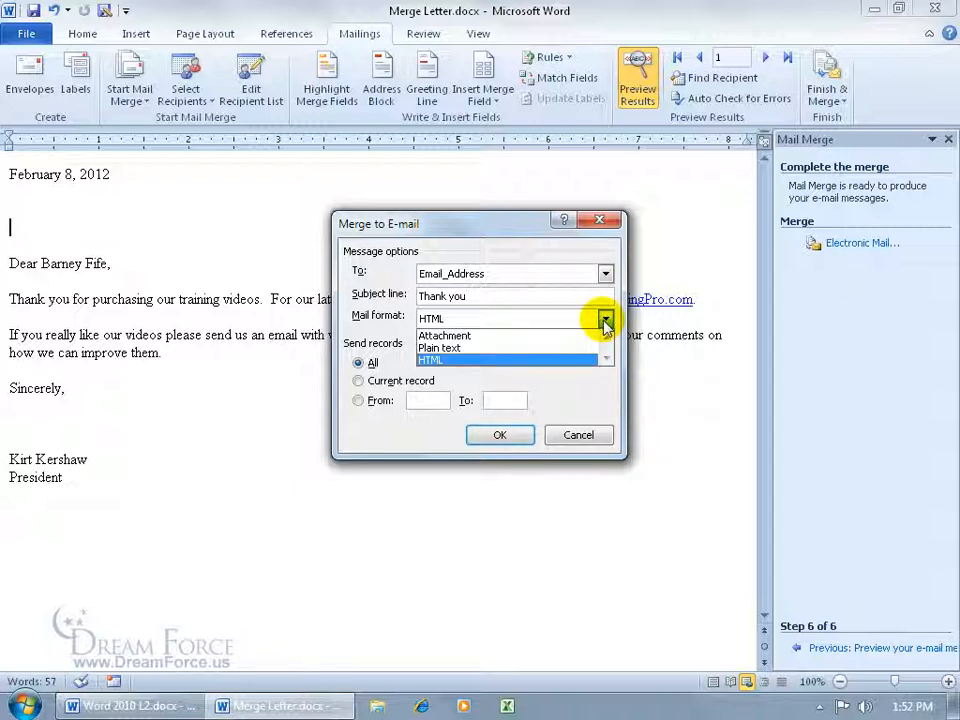
{"action": "left_click", "coordinate": [515, 361]}
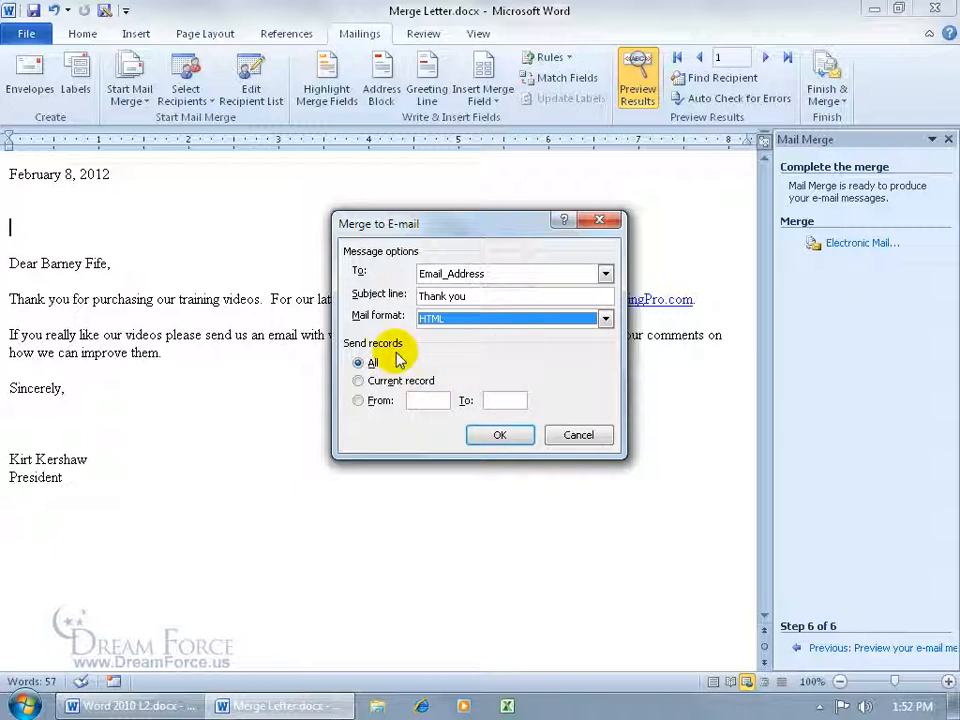
{"action": "left_click", "coordinate": [499, 435]}
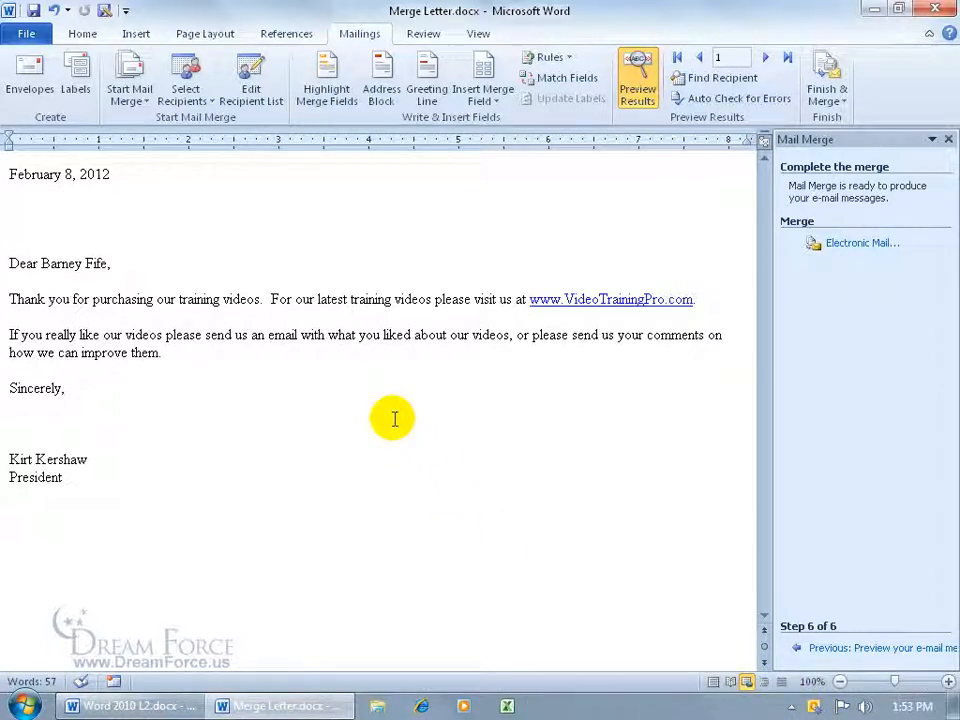
- Switch to Outlook 2010, open the merged Thank you message in the Outbox and send it
{"action": "left_click", "coordinate": [22, 706]}
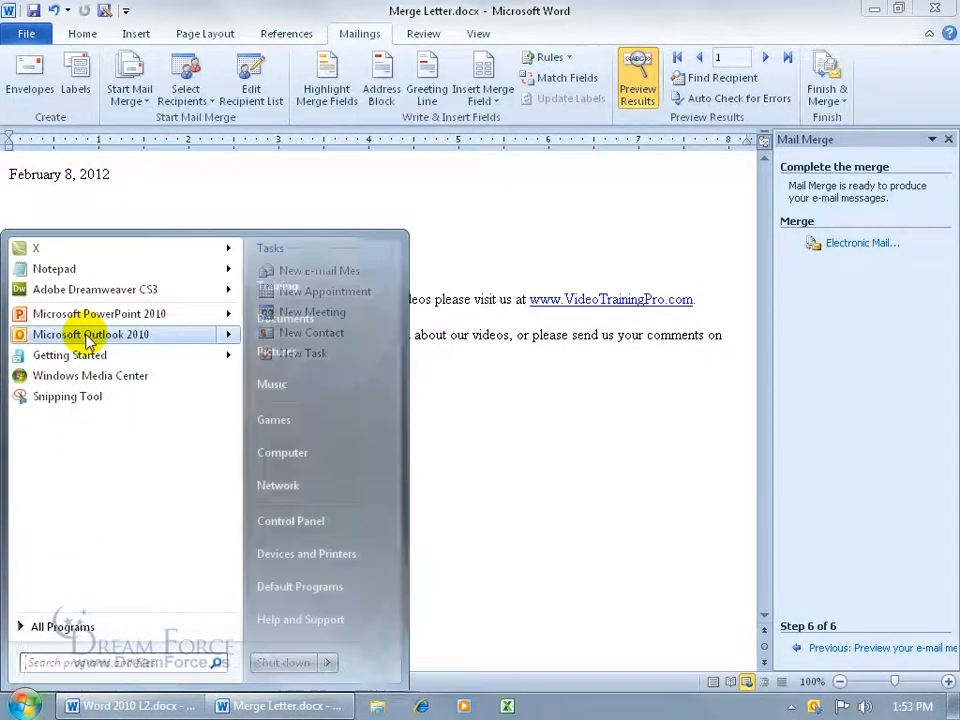
{"action": "left_click", "coordinate": [88, 338]}
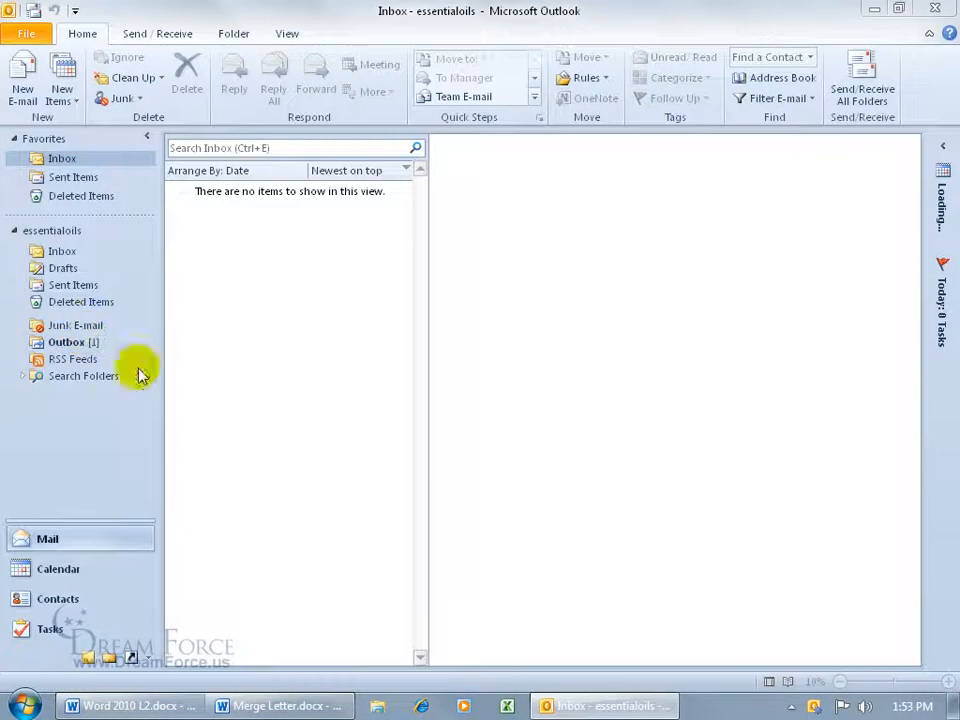
{"action": "left_click", "coordinate": [66, 342]}
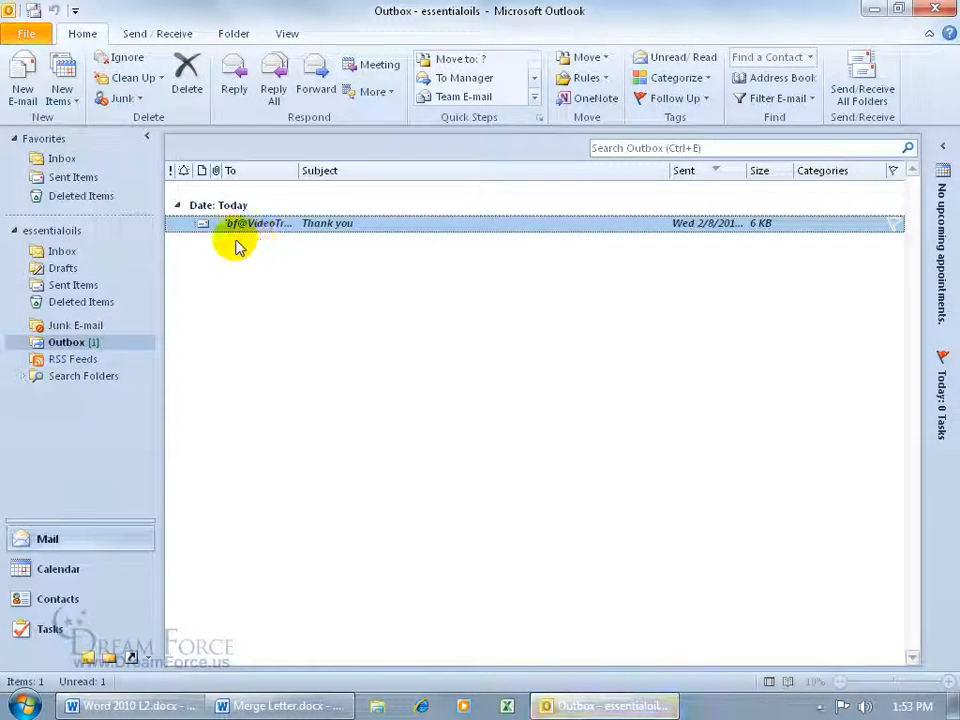
{"action": "double_click", "coordinate": [343, 226]}
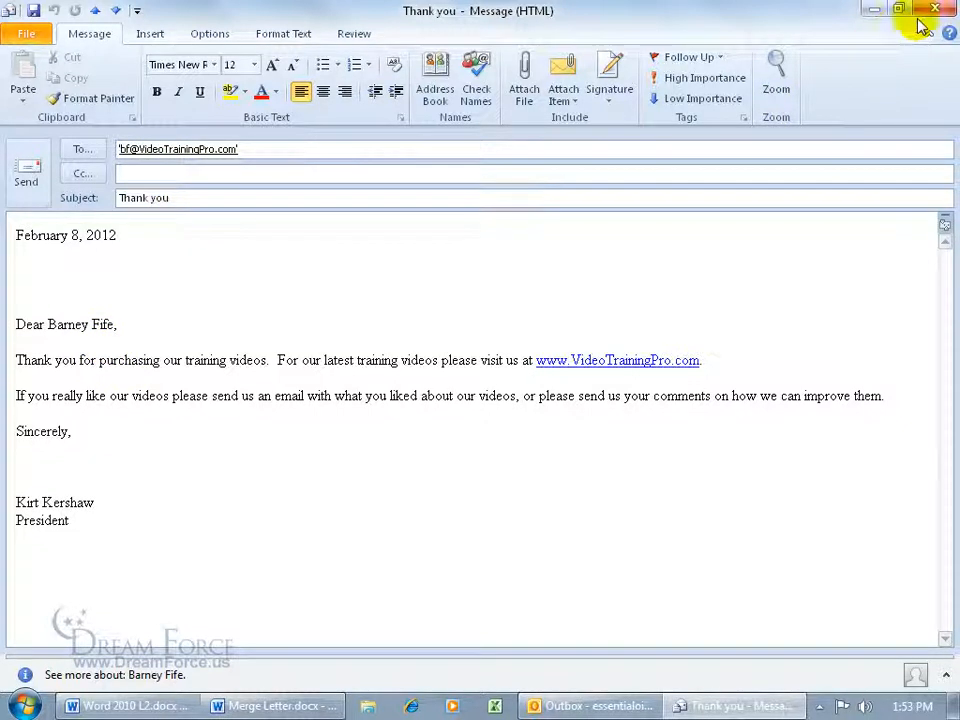
{"action": "left_click", "coordinate": [30, 175]}
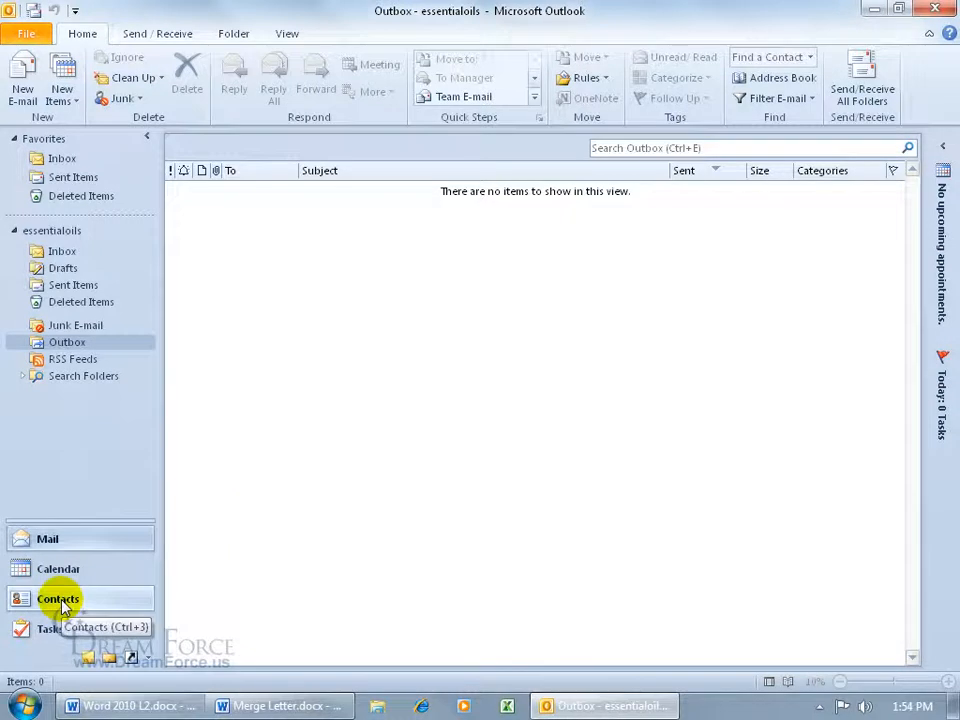
- View the Outlook contacts, then minimize Outlook to return to the letter
{"action": "left_click", "coordinate": [58, 599]}
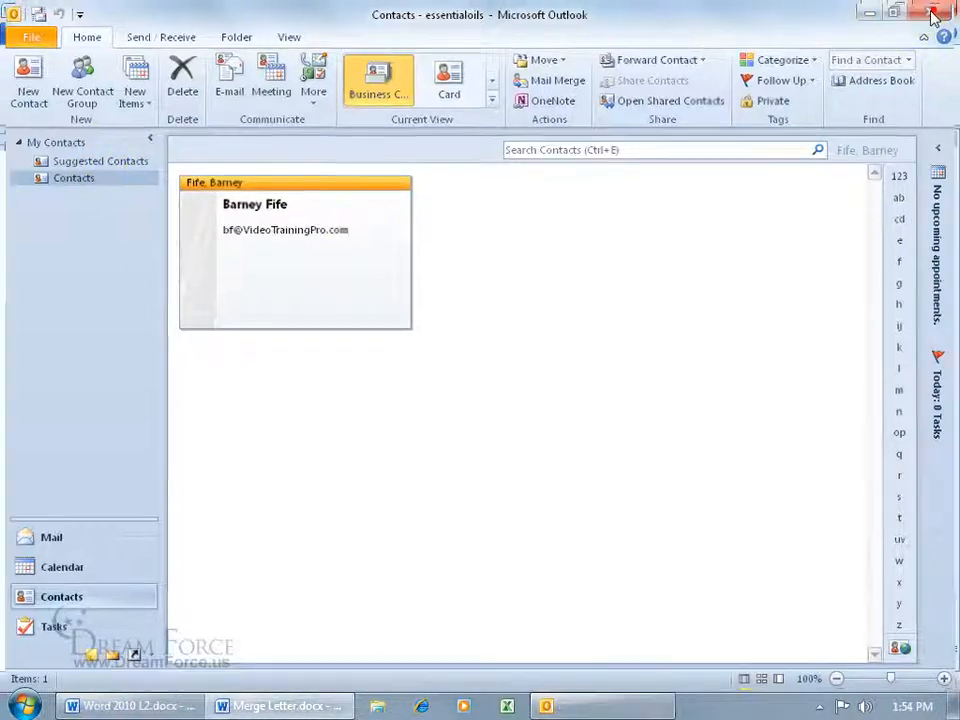
{"action": "left_click", "coordinate": [875, 9]}
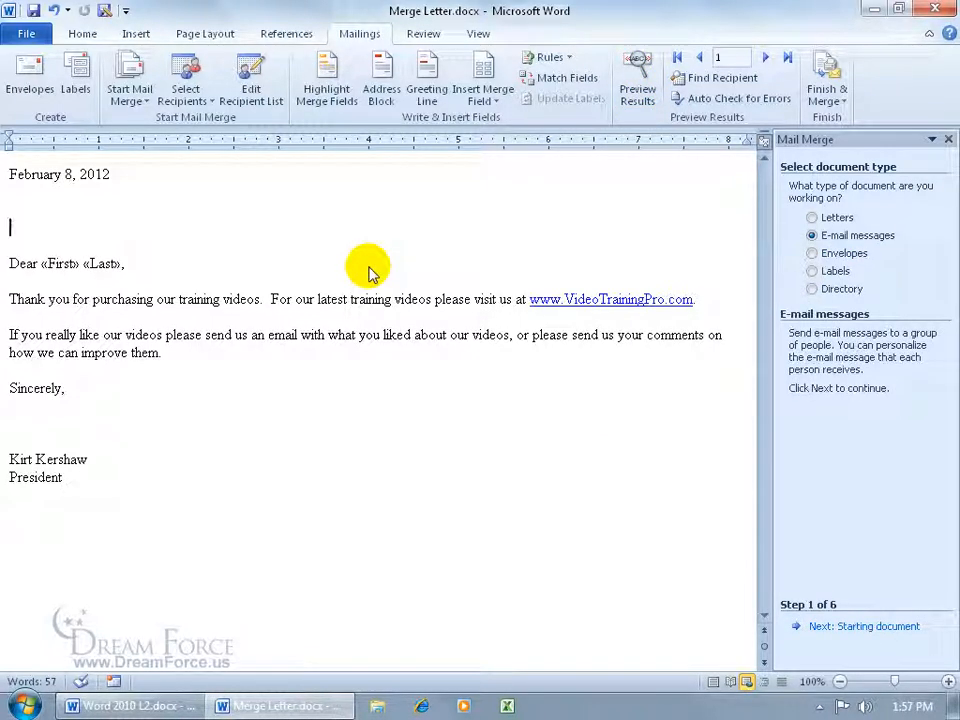
- Change the document type to Envelopes and apply Size 10 envelope options to the document layout
{"action": "left_click", "coordinate": [813, 253]}
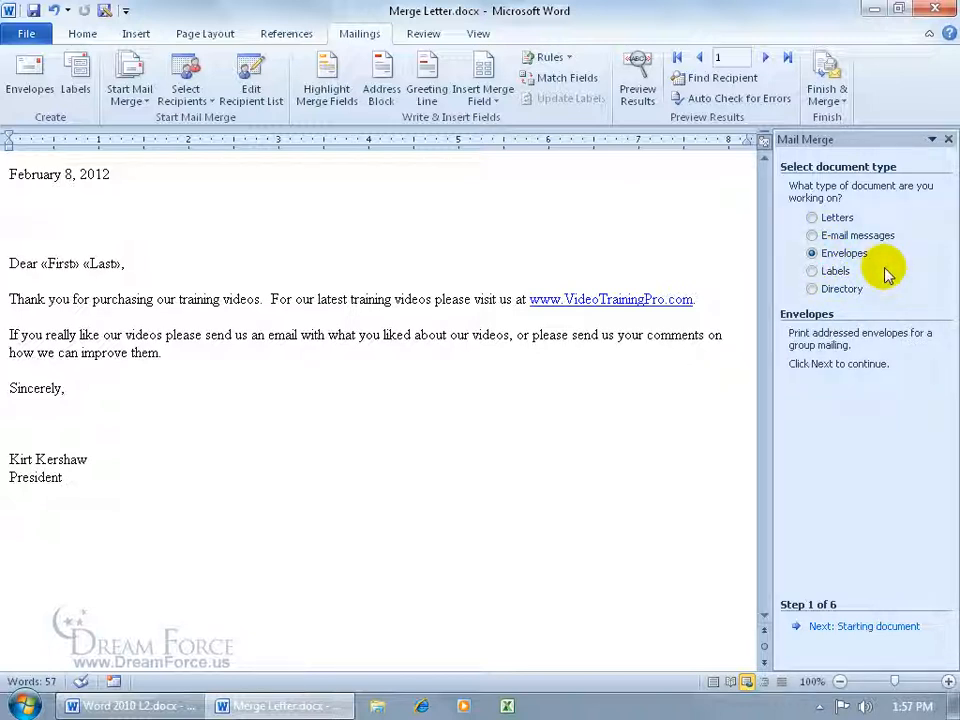
{"action": "left_click", "coordinate": [872, 626]}
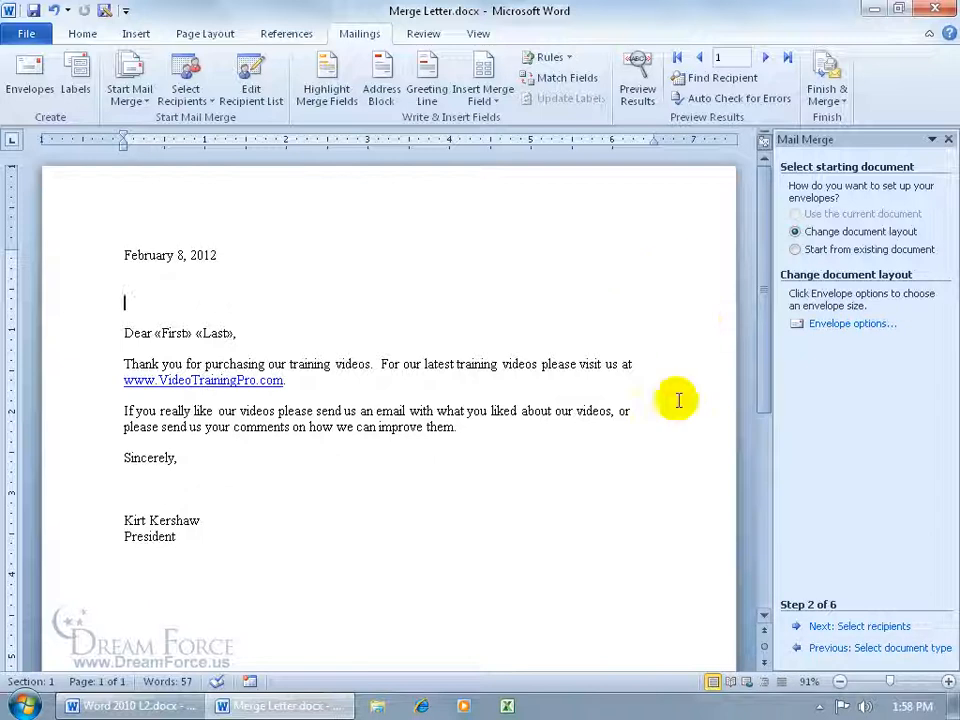
{"action": "left_click", "coordinate": [855, 324]}
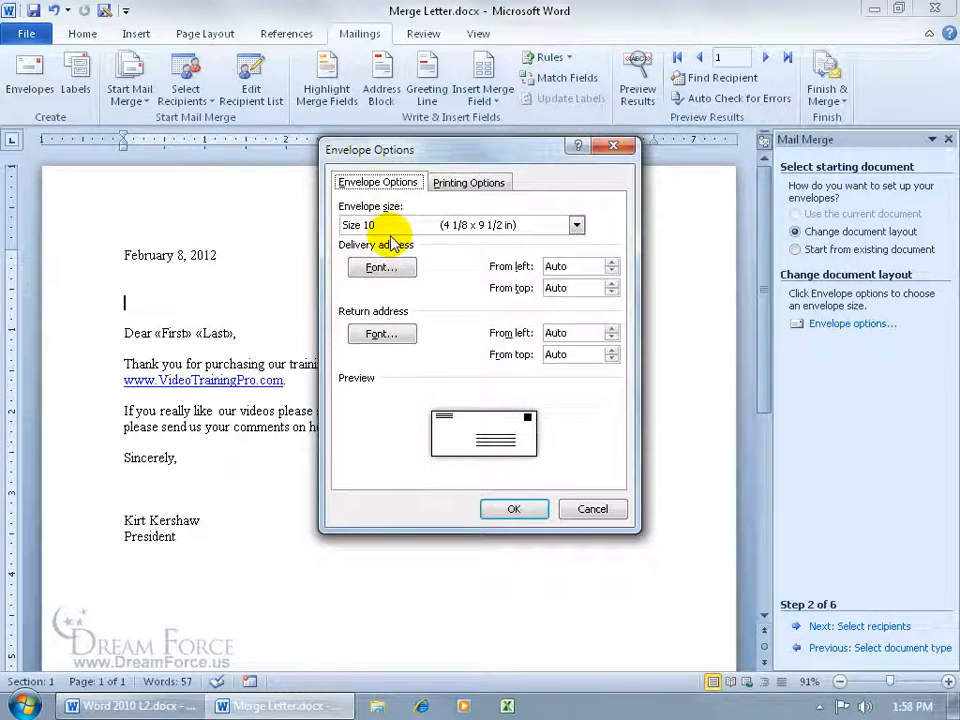
{"action": "left_click", "coordinate": [514, 509]}
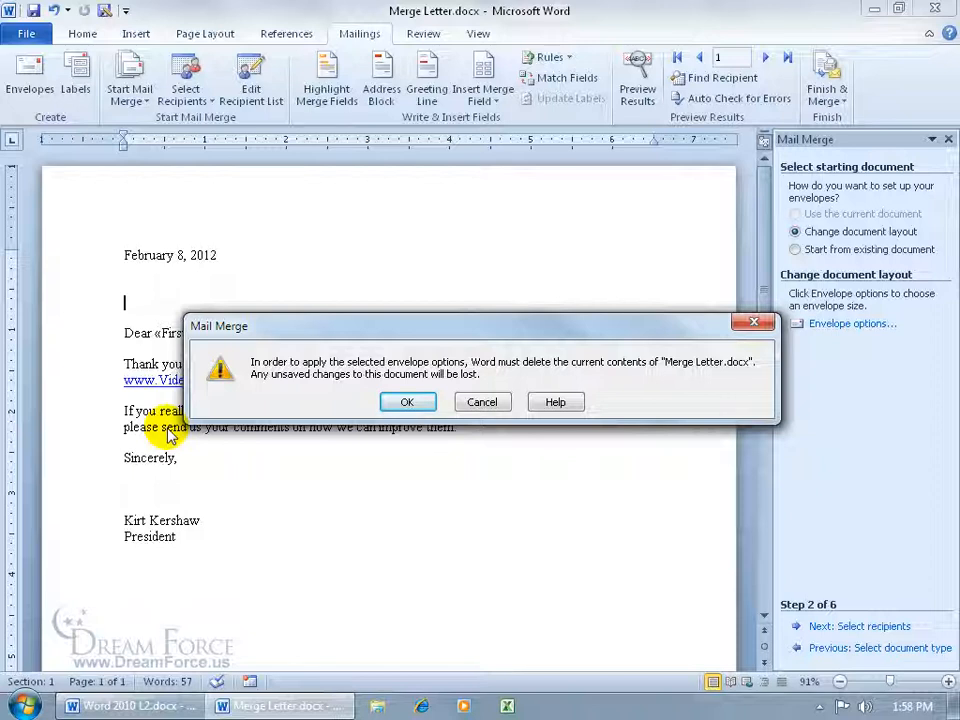
{"action": "left_click", "coordinate": [404, 402]}
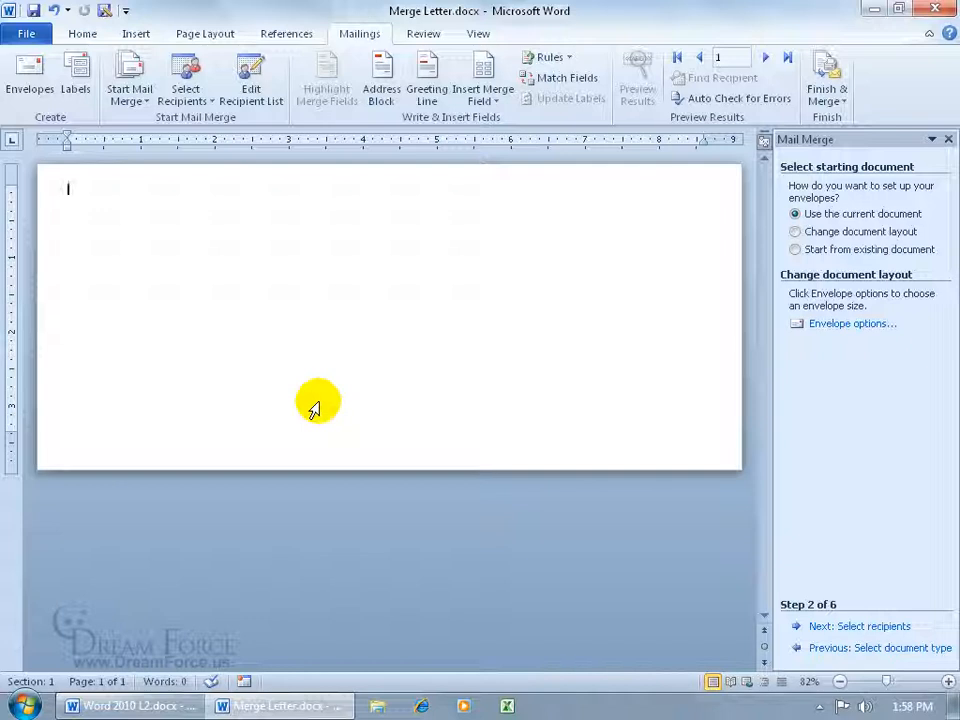
- Use Sheet1$ of Mailing List.xlsx from the Desktop Exercises folder as recipients, excluding the blank recipient row
{"action": "left_click", "coordinate": [820, 628]}
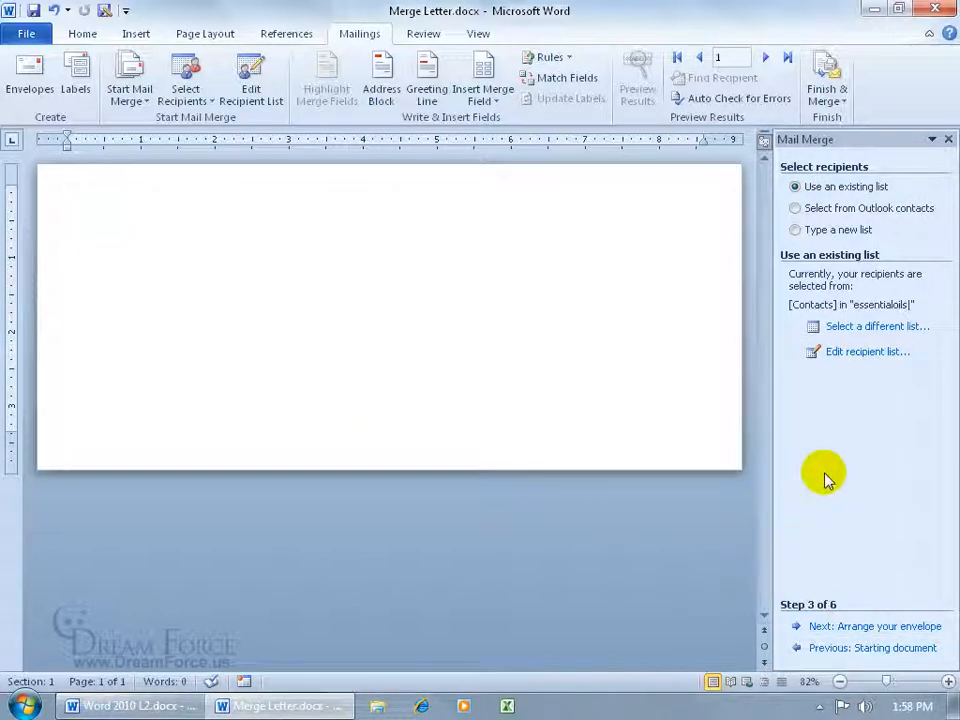
{"action": "left_click", "coordinate": [860, 331]}
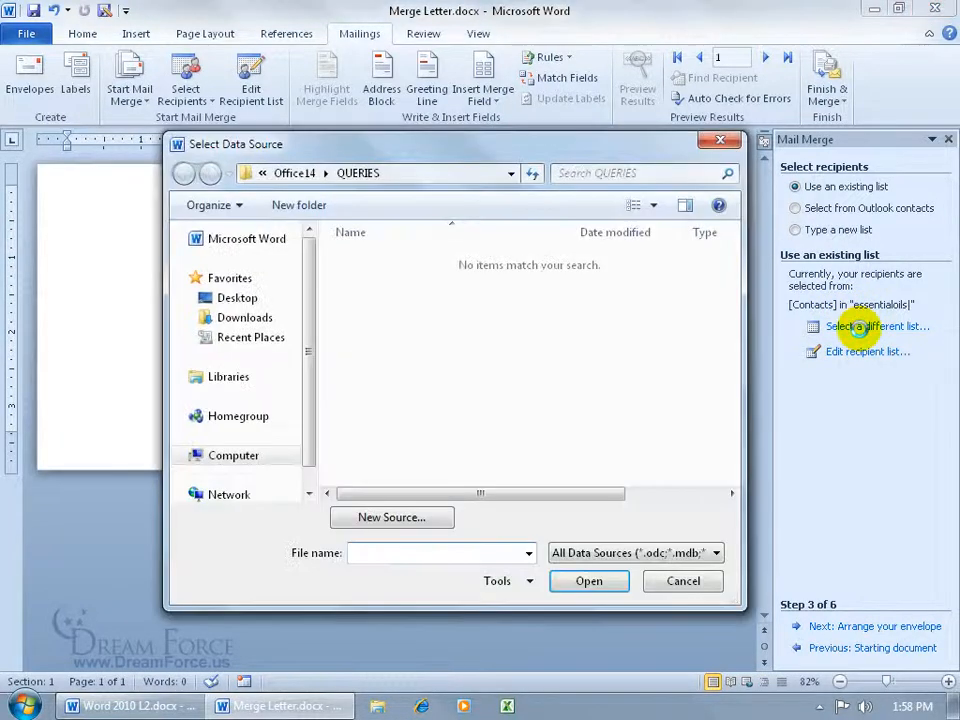
{"action": "left_click", "coordinate": [237, 298]}
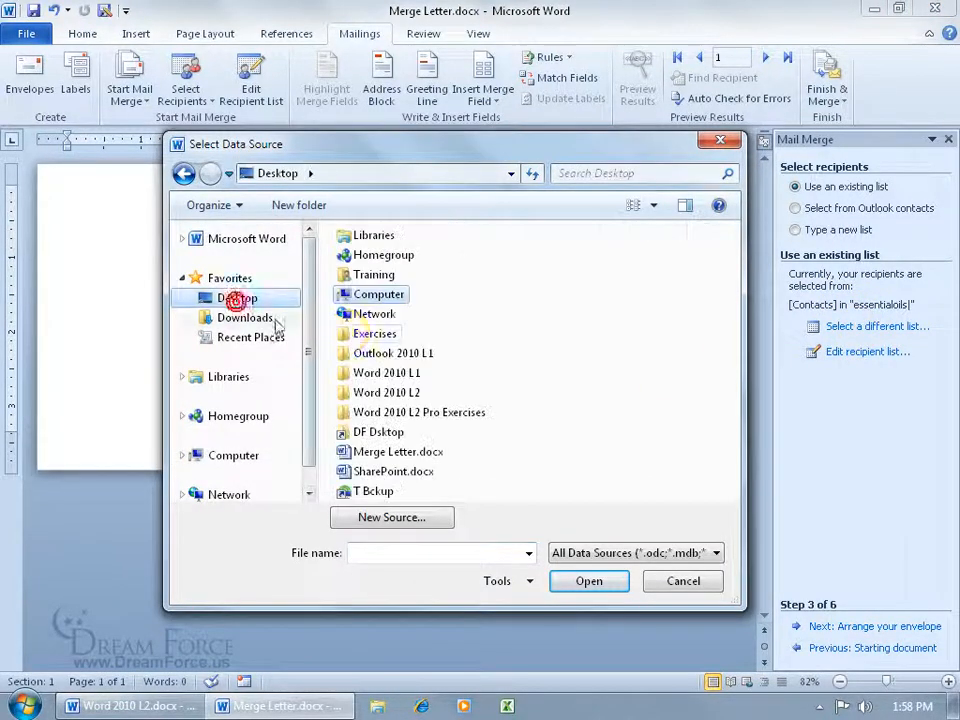
{"action": "double_click", "coordinate": [350, 333]}
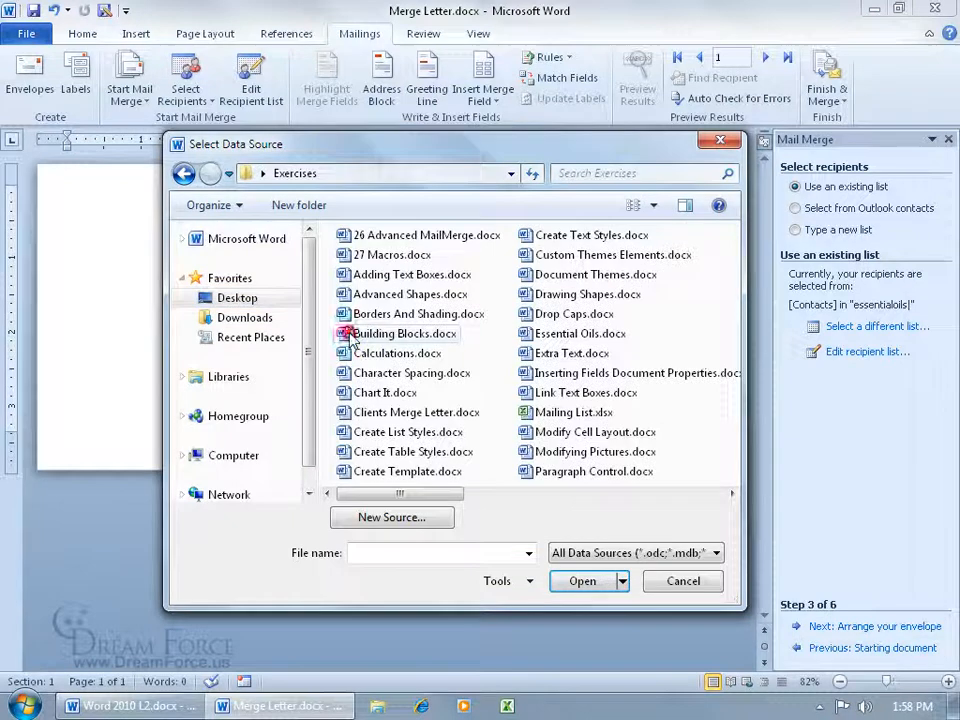
{"action": "left_click", "coordinate": [557, 420]}
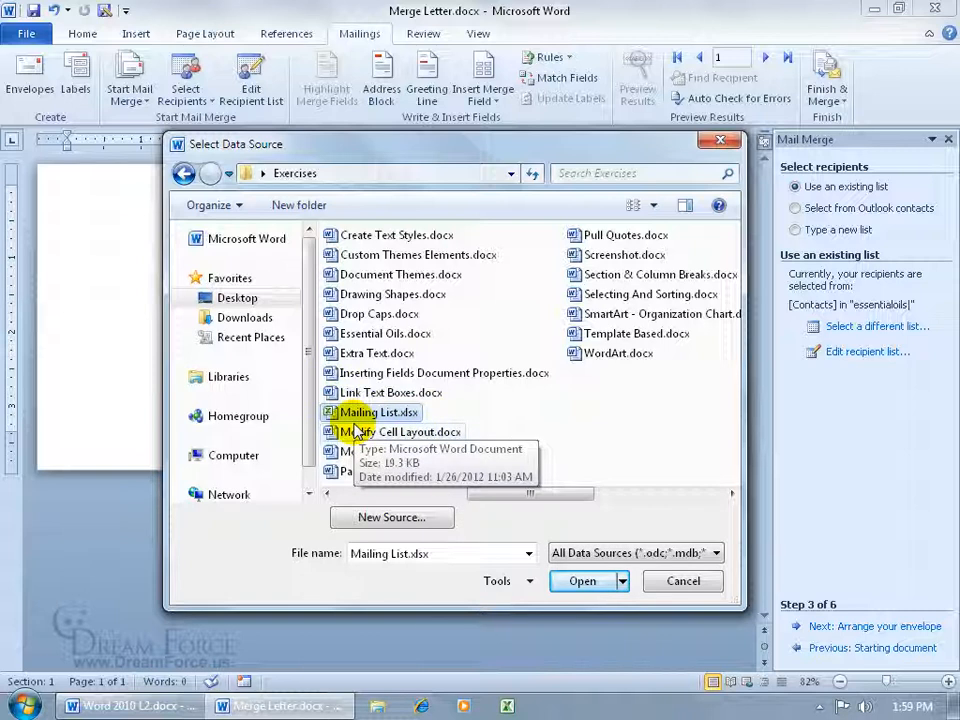
{"action": "left_click", "coordinate": [578, 581]}
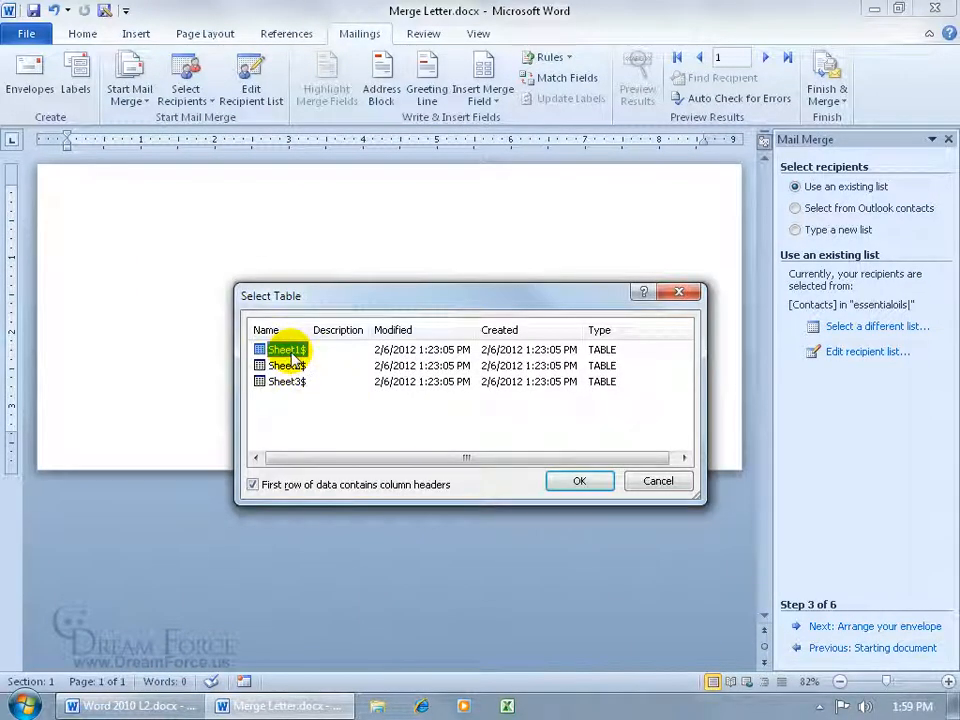
{"action": "left_click", "coordinate": [576, 485]}
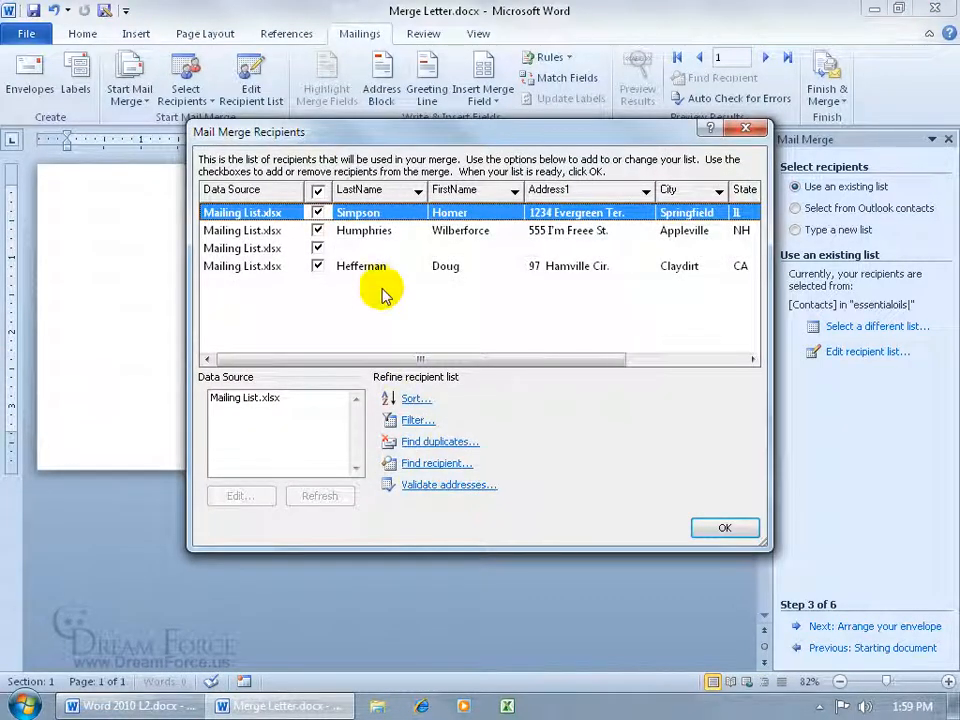
{"action": "left_click", "coordinate": [318, 248]}
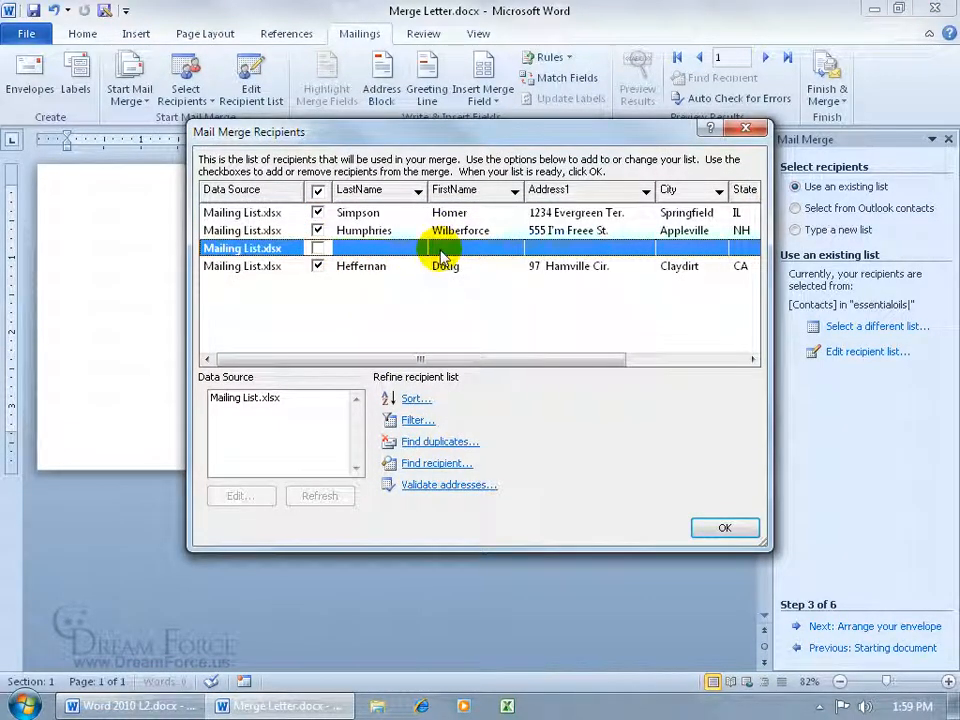
- Confirm the recipient list, move on to arranging the envelope and paste the Dream Force LLC return address
{"action": "left_click", "coordinate": [727, 530]}
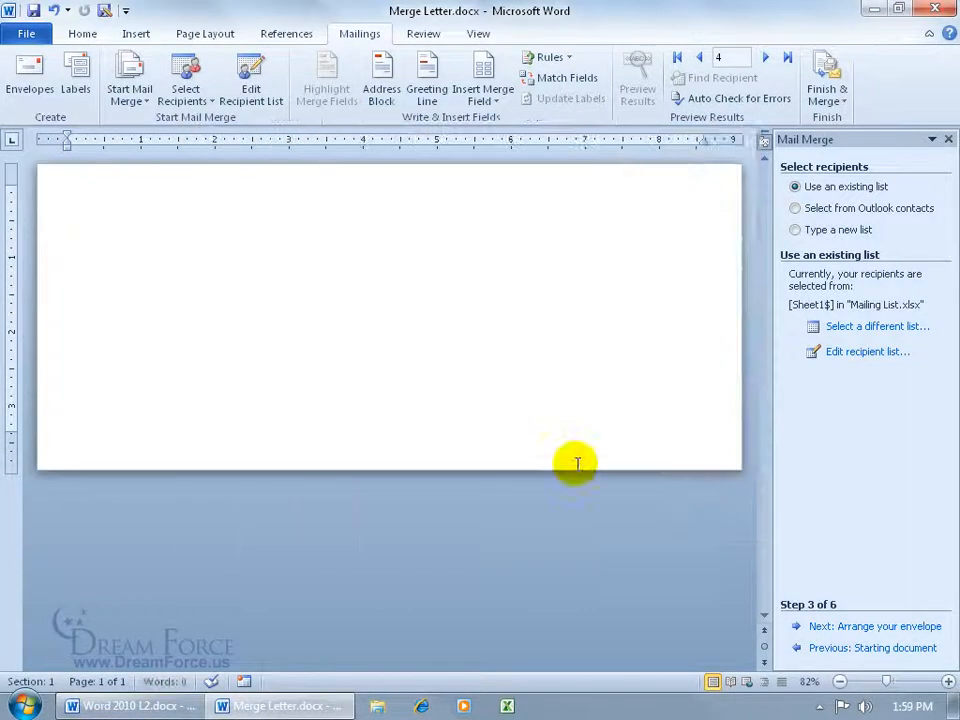
{"action": "left_click", "coordinate": [842, 626]}
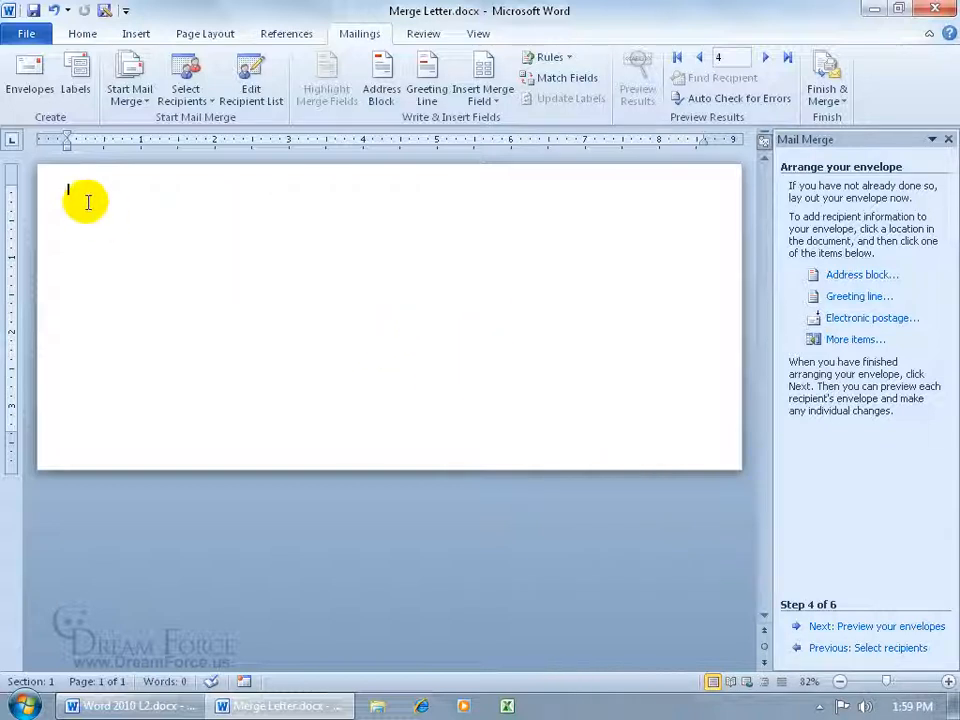
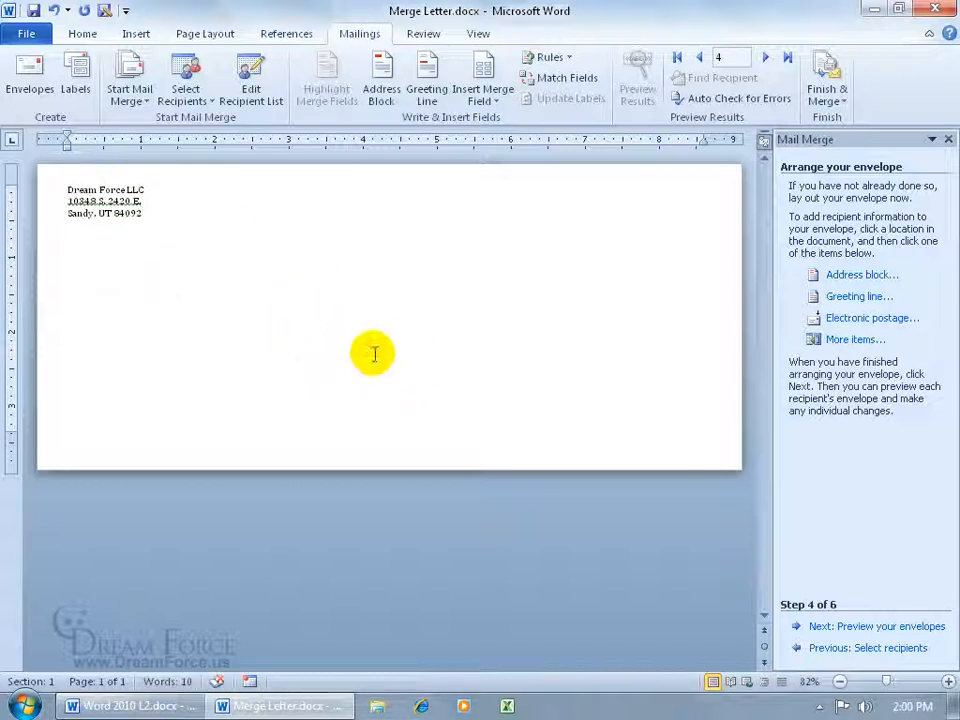
- Show formatting marks and insert the FirstName and LastName merge fields on the first line of the delivery address box
{"action": "left_click", "coordinate": [97, 38]}
{"action": "left_click", "coordinate": [524, 66]}
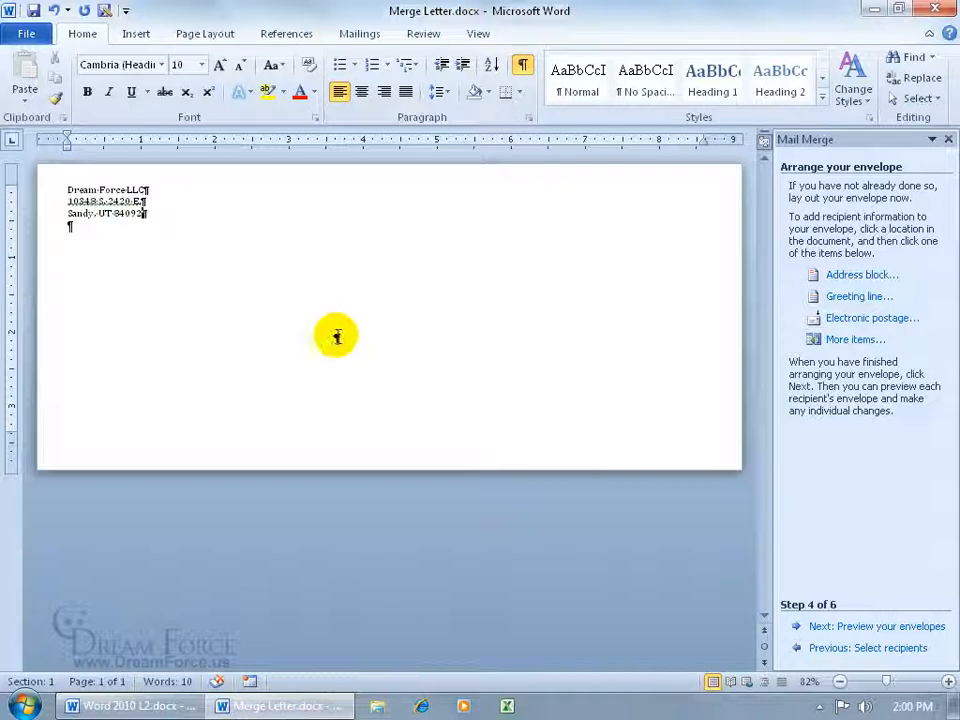
{"action": "left_click", "coordinate": [336, 335]}
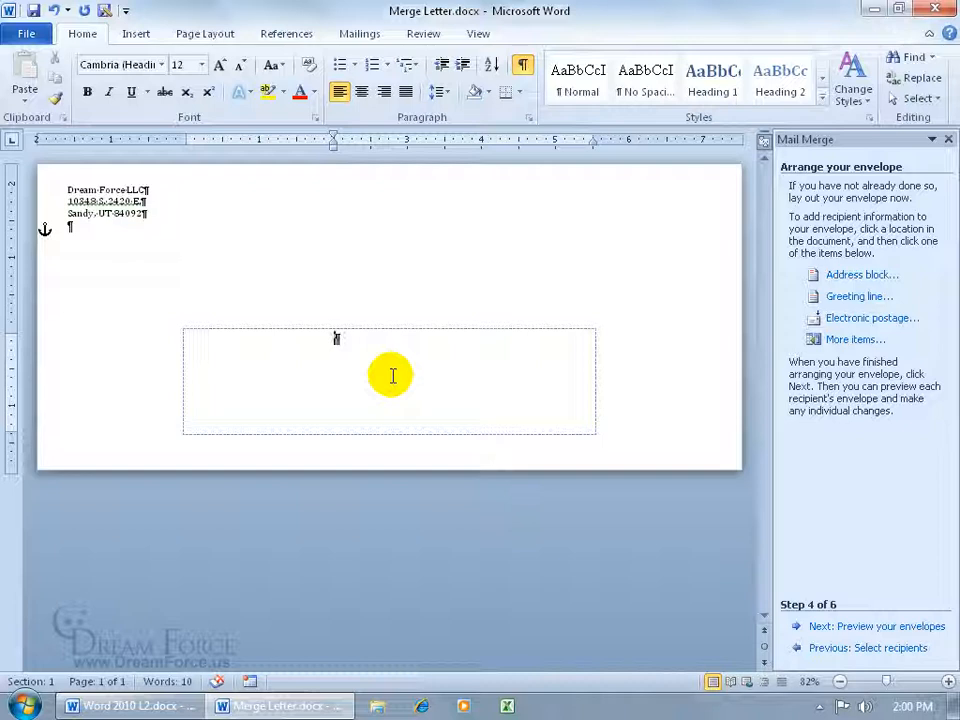
{"action": "left_click", "coordinate": [360, 33]}
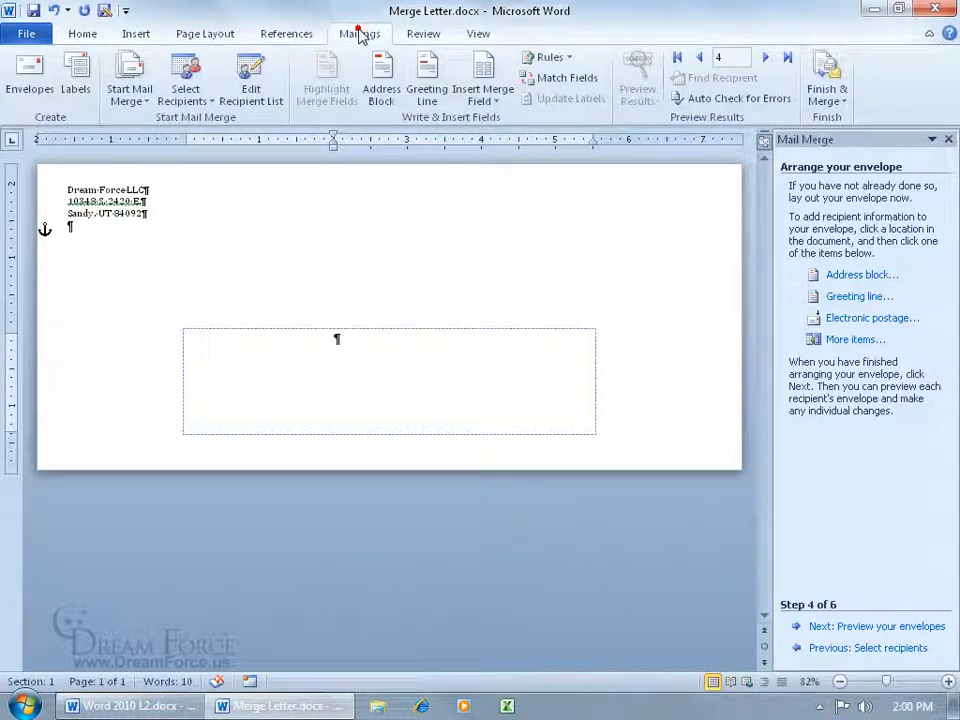
{"action": "left_click", "coordinate": [495, 100]}
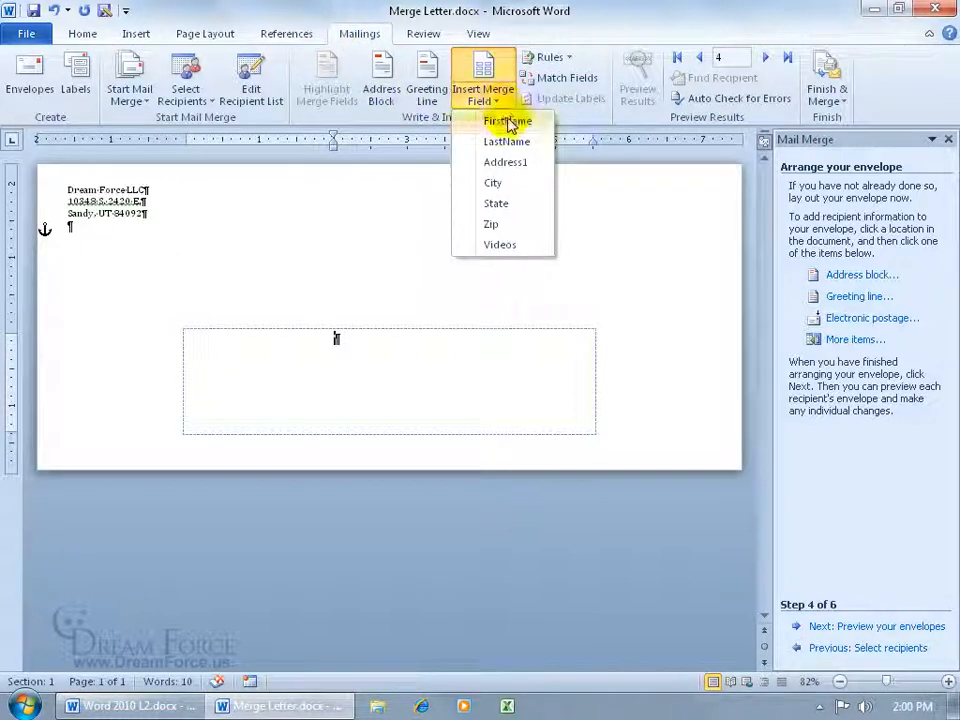
{"action": "left_click", "coordinate": [507, 121]}
{"action": "left_click", "coordinate": [493, 96]}
{"action": "left_click", "coordinate": [505, 141]}
{"action": "key", "text": "Return"}
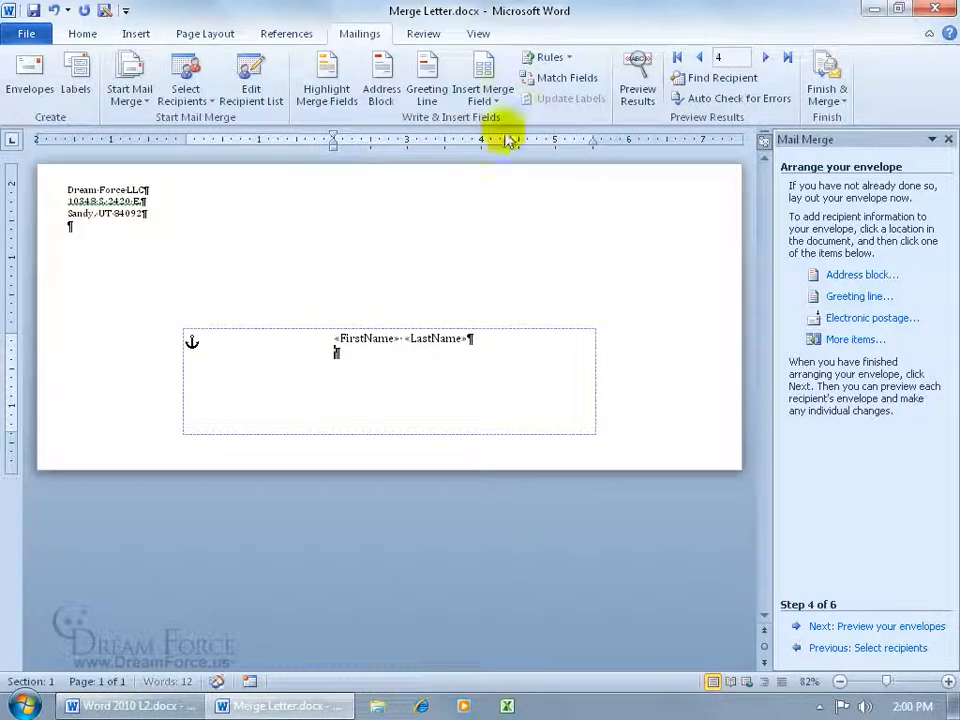
- Insert the Address1 merge field on the second line of the delivery address
{"action": "left_click", "coordinate": [484, 96]}
{"action": "left_click", "coordinate": [505, 162]}
{"action": "key", "text": "Return"}
- Insert the City field, a comma, then the State and Zip fields on the third address line
{"action": "left_click", "coordinate": [488, 97]}
{"action": "left_click", "coordinate": [494, 183]}
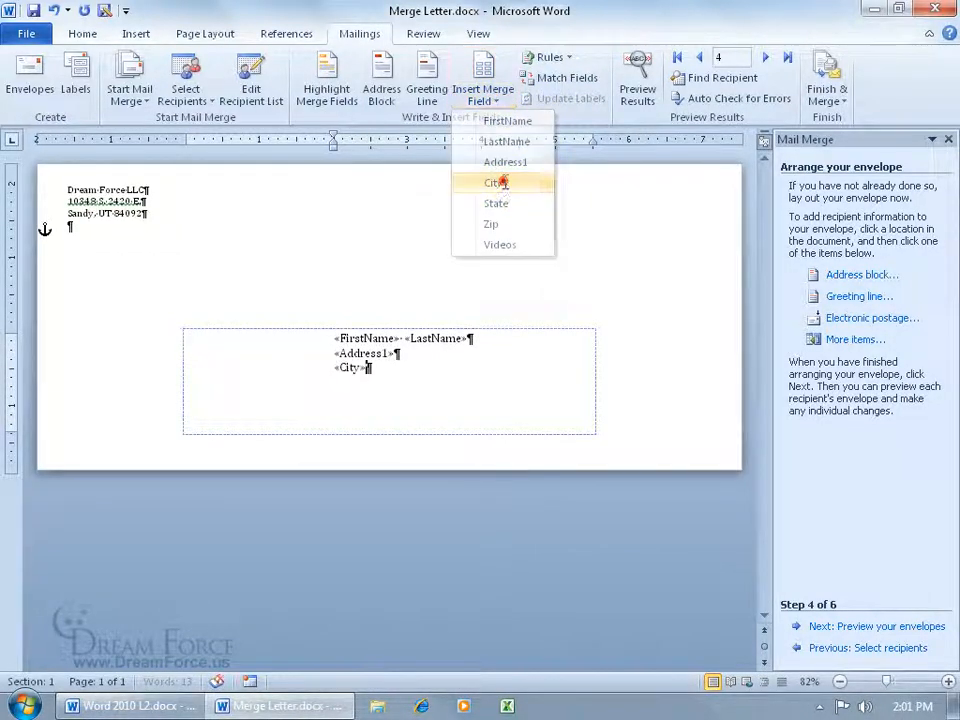
{"action": "type", "text": ","}
{"action": "left_click", "coordinate": [499, 96]}
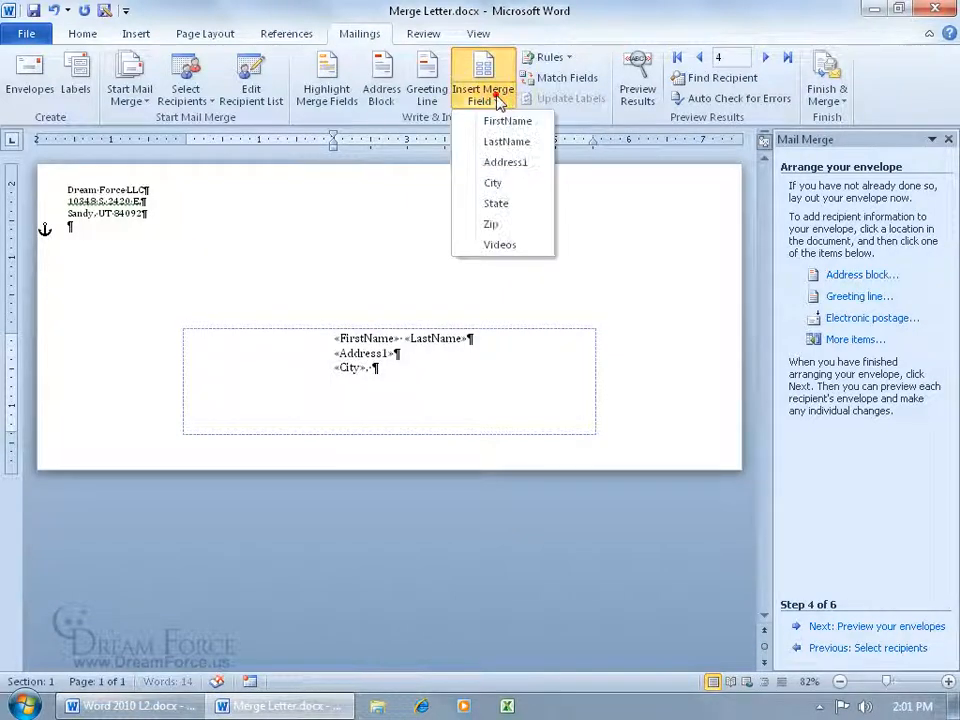
{"action": "left_click", "coordinate": [497, 201]}
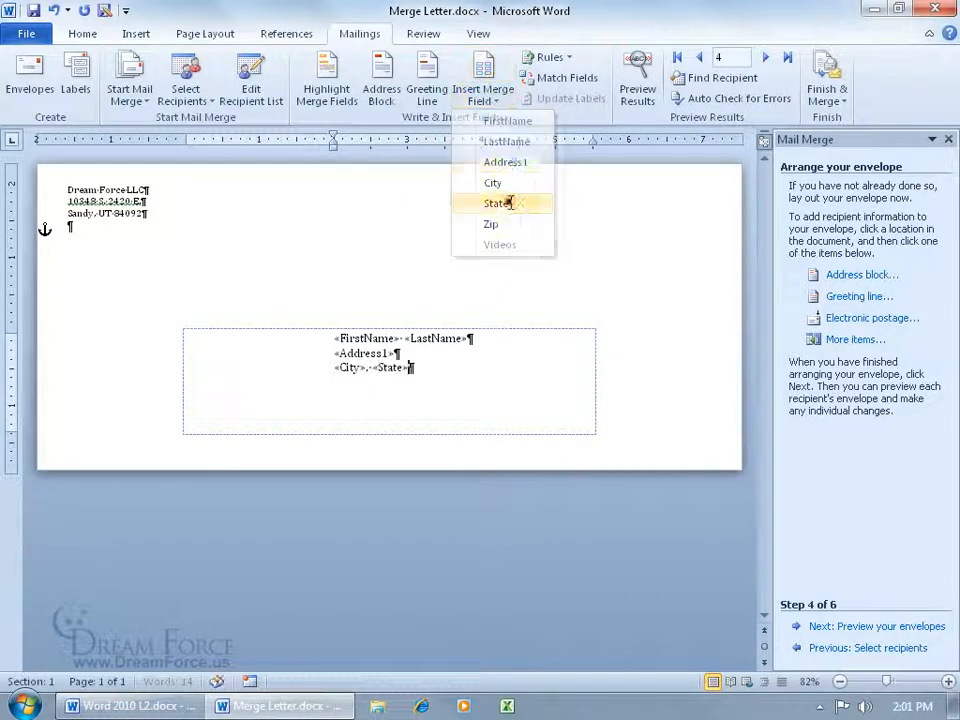
{"action": "left_click", "coordinate": [490, 98]}
{"action": "left_click", "coordinate": [505, 225]}
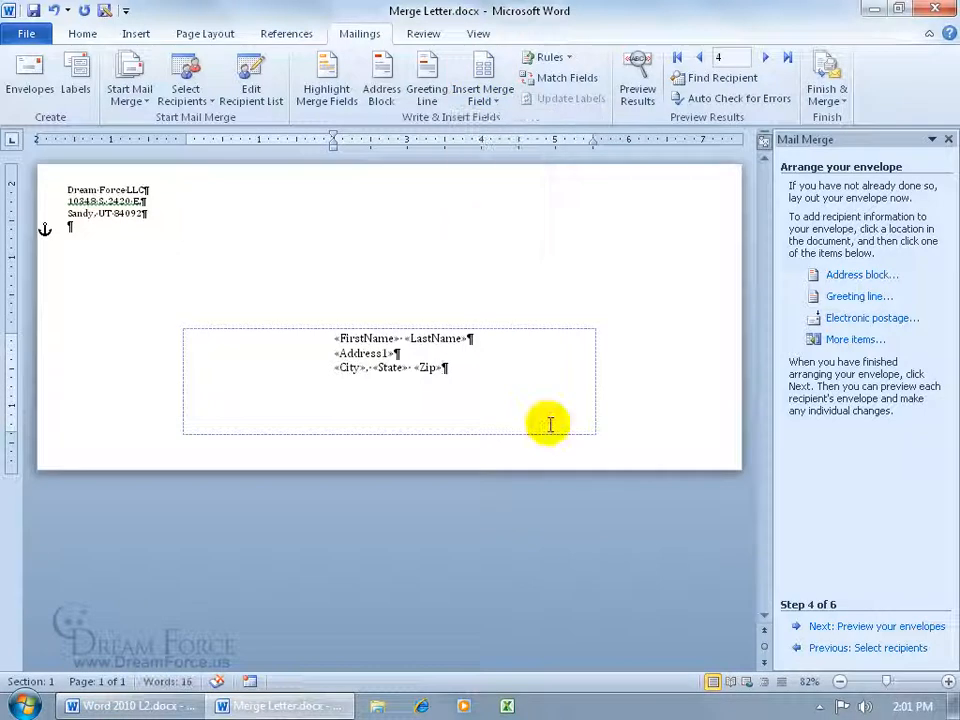
- Preview the merged results on the envelope and hide formatting marks
{"action": "left_click", "coordinate": [636, 78]}
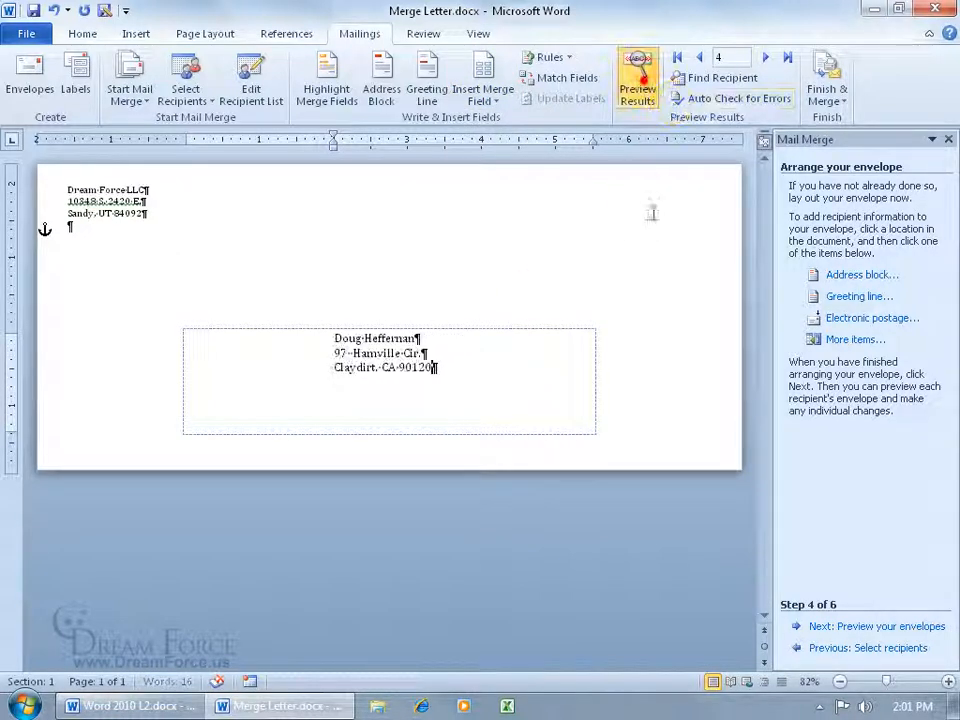
{"action": "left_click", "coordinate": [80, 35]}
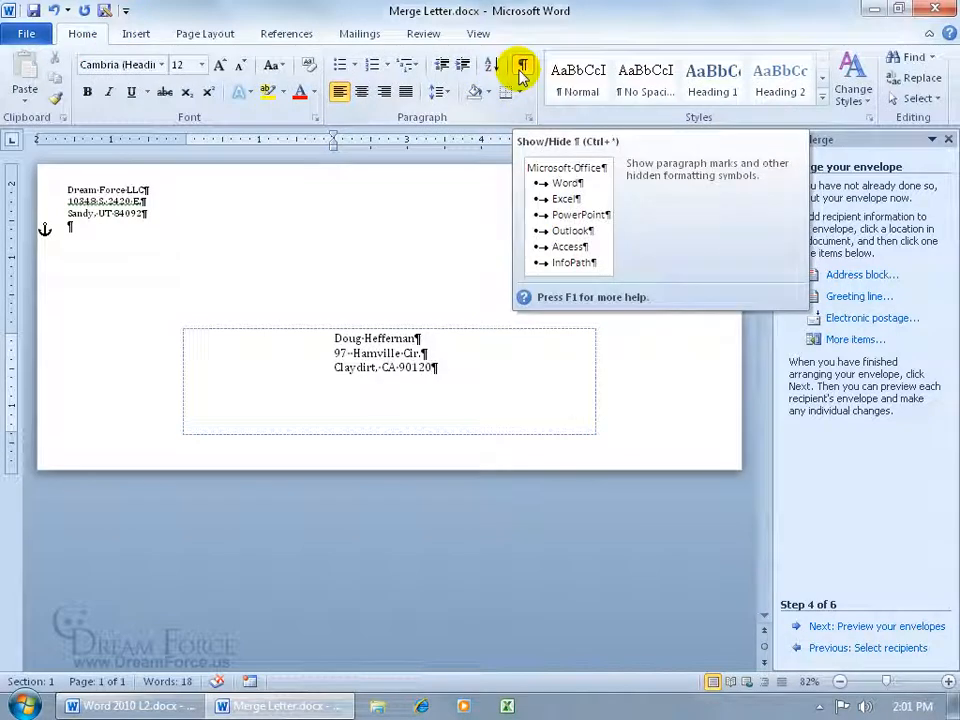
{"action": "left_click", "coordinate": [524, 68]}
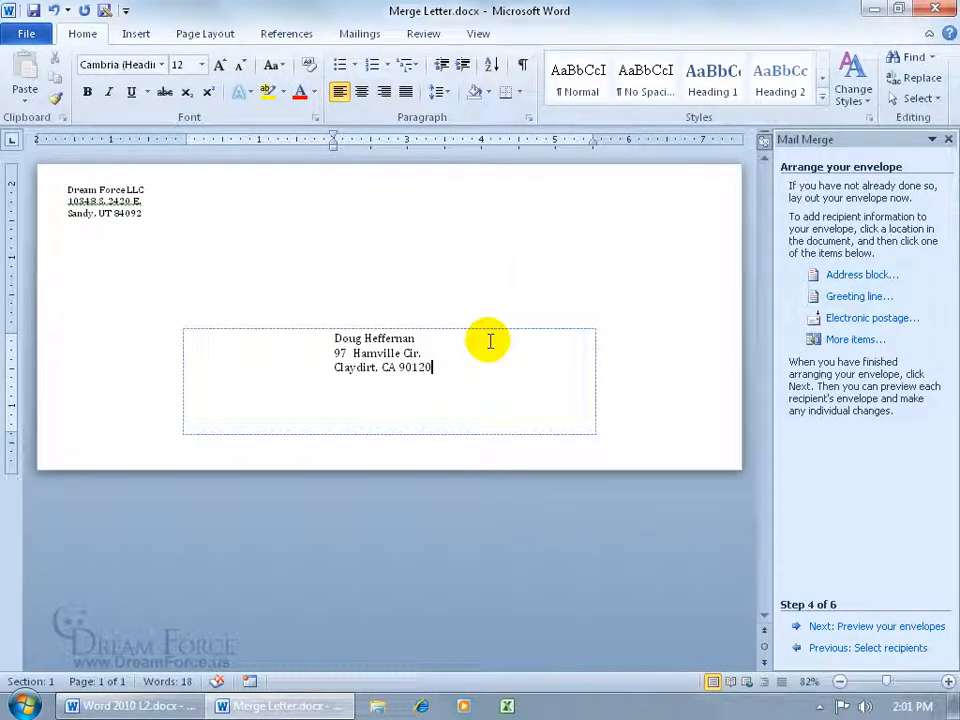
- Advance to previewing the envelopes and step back to the first recipient
{"action": "left_click", "coordinate": [855, 626]}
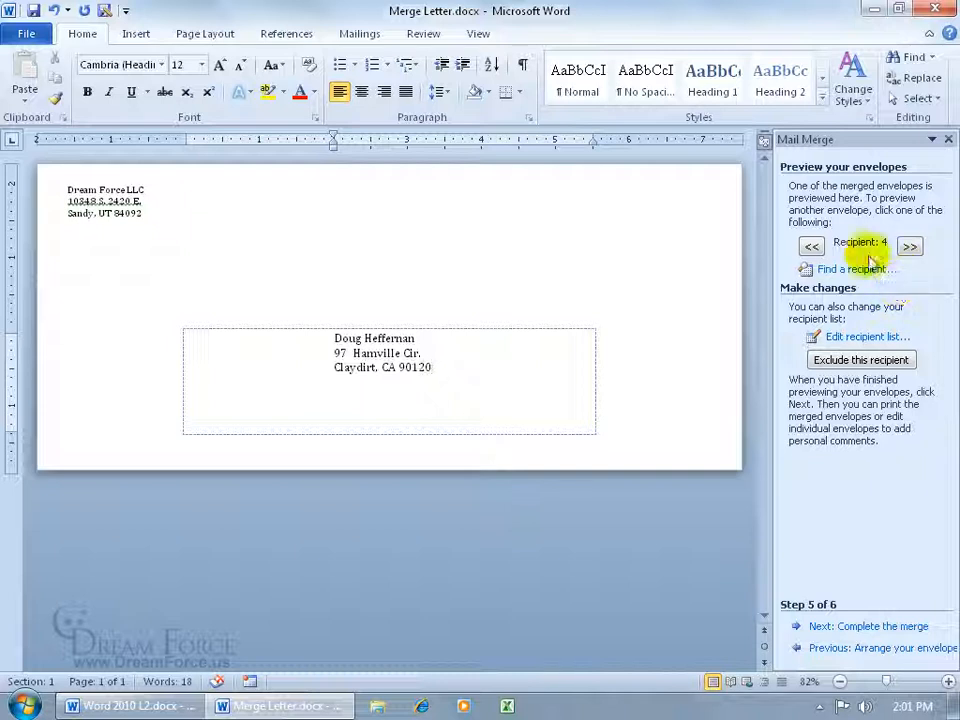
{"action": "left_click", "coordinate": [814, 247]}
{"action": "left_click", "coordinate": [820, 250]}
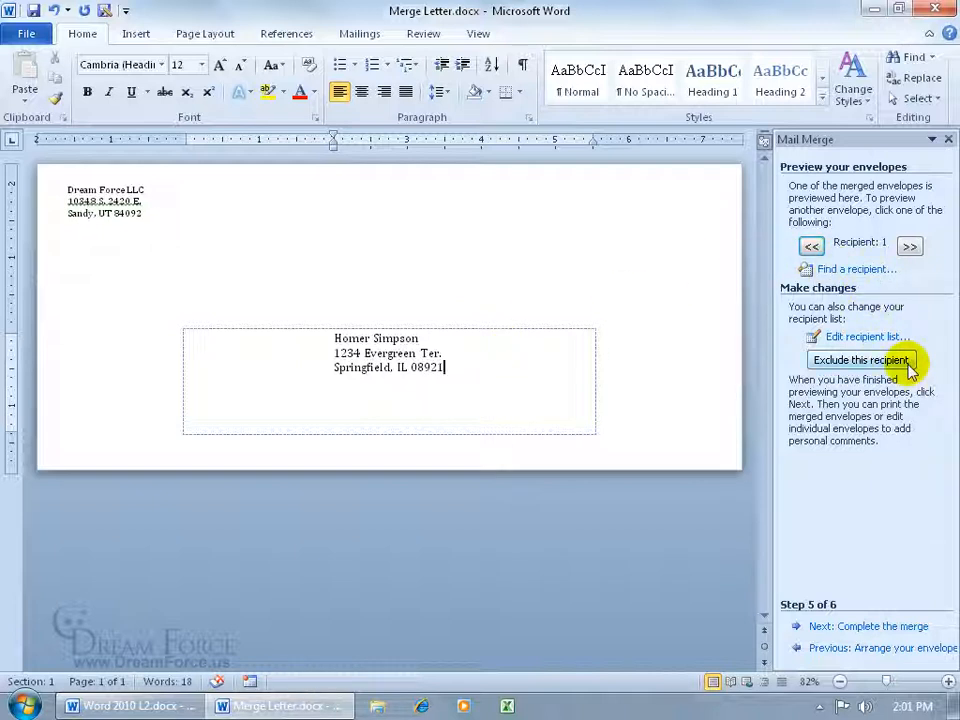
- Complete the merge by editing individual envelopes, merging all records into a new document
{"action": "left_click", "coordinate": [892, 626]}
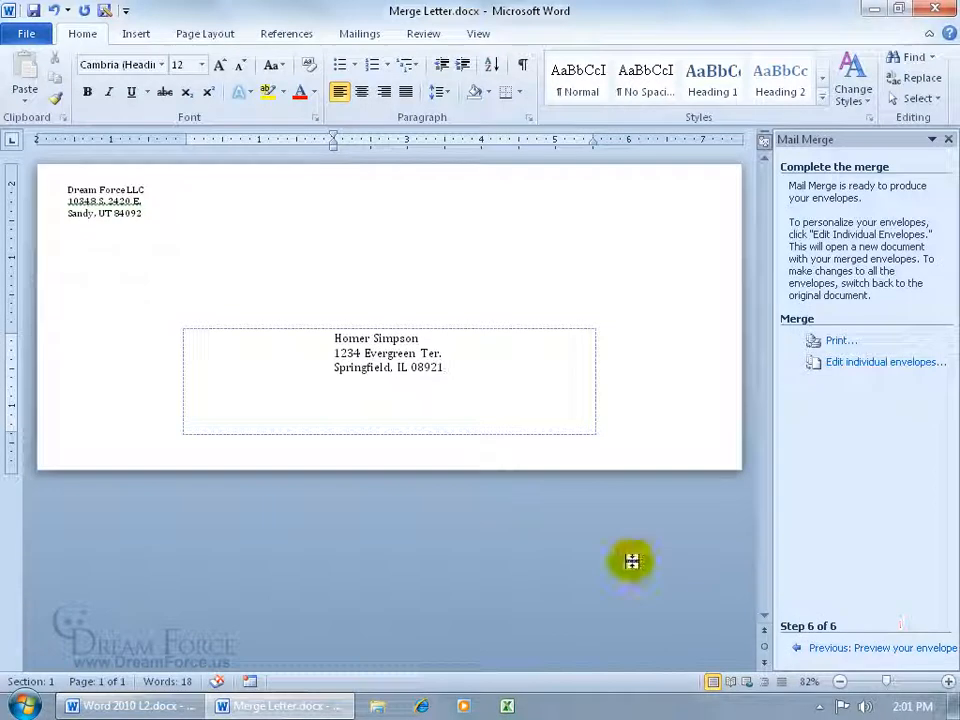
{"action": "left_click", "coordinate": [862, 365]}
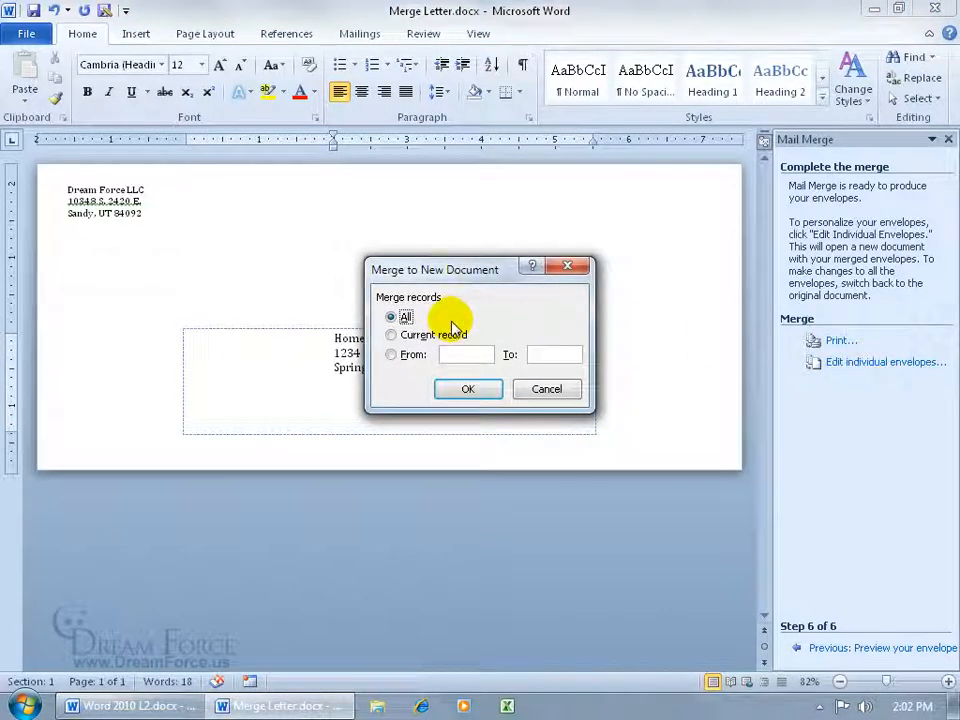
{"action": "left_click", "coordinate": [468, 388]}
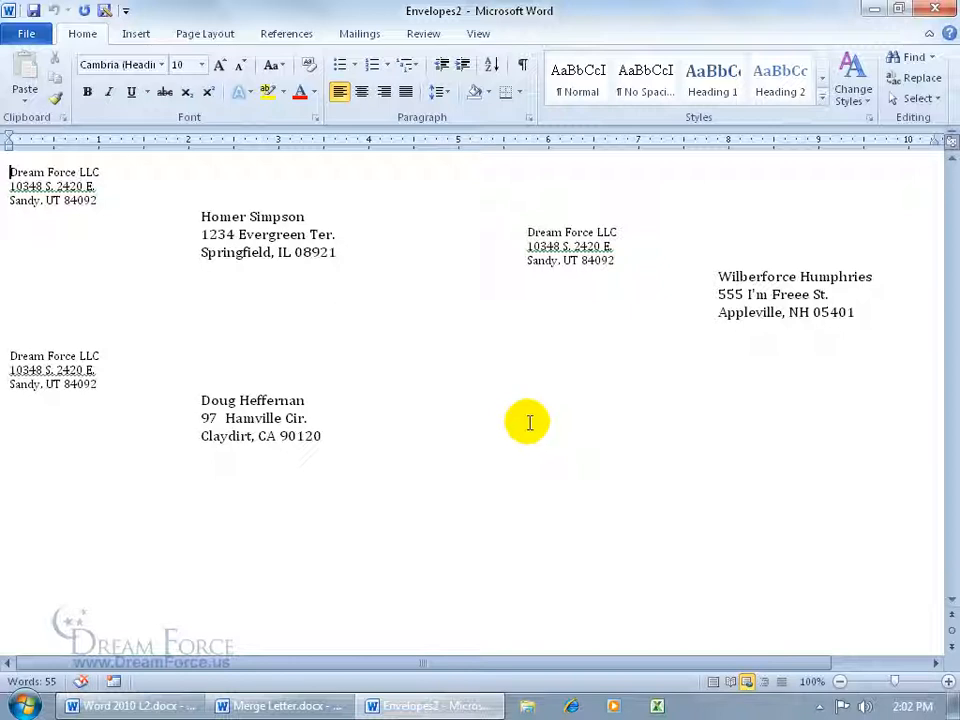
- Page through the merged envelopes in print preview
{"action": "left_click", "coordinate": [26, 34]}
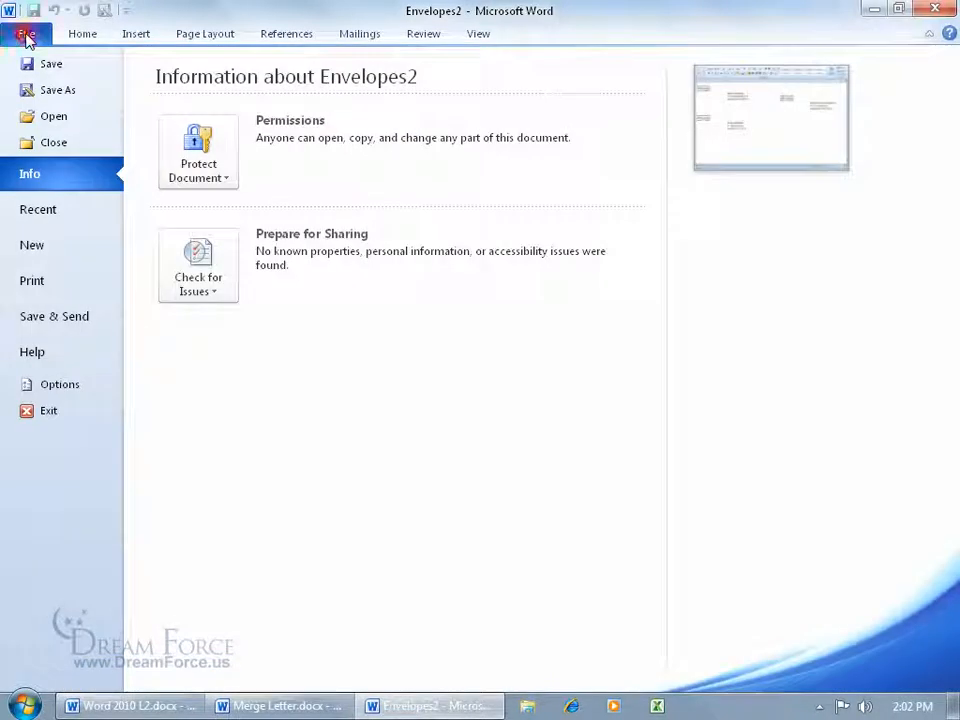
{"action": "left_click", "coordinate": [28, 282]}
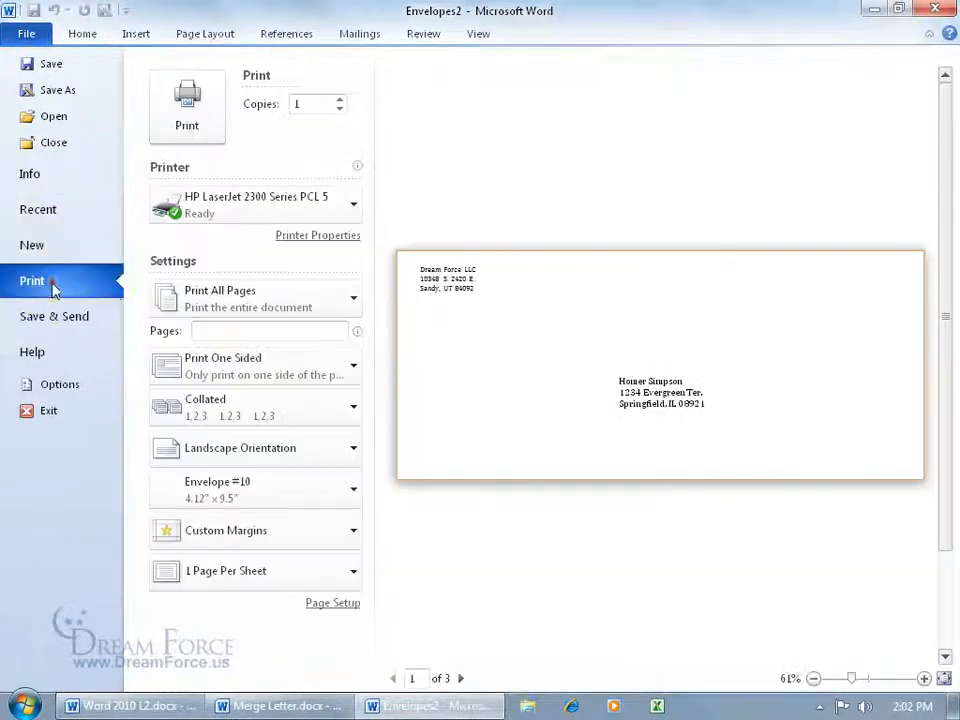
{"action": "left_click", "coordinate": [461, 679]}
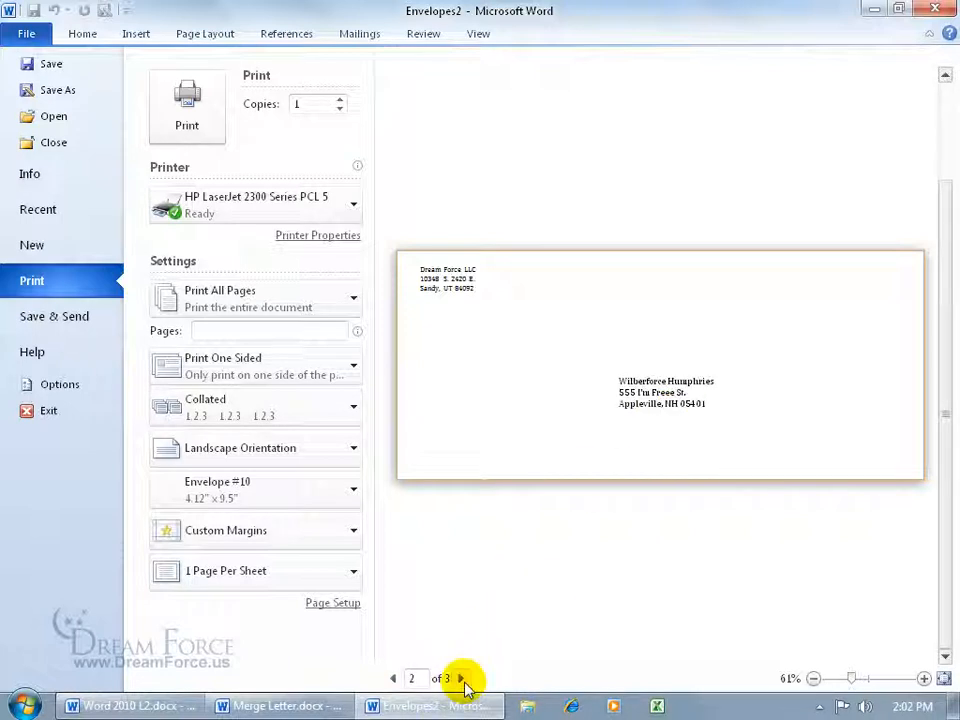
{"action": "left_click", "coordinate": [20, 30]}
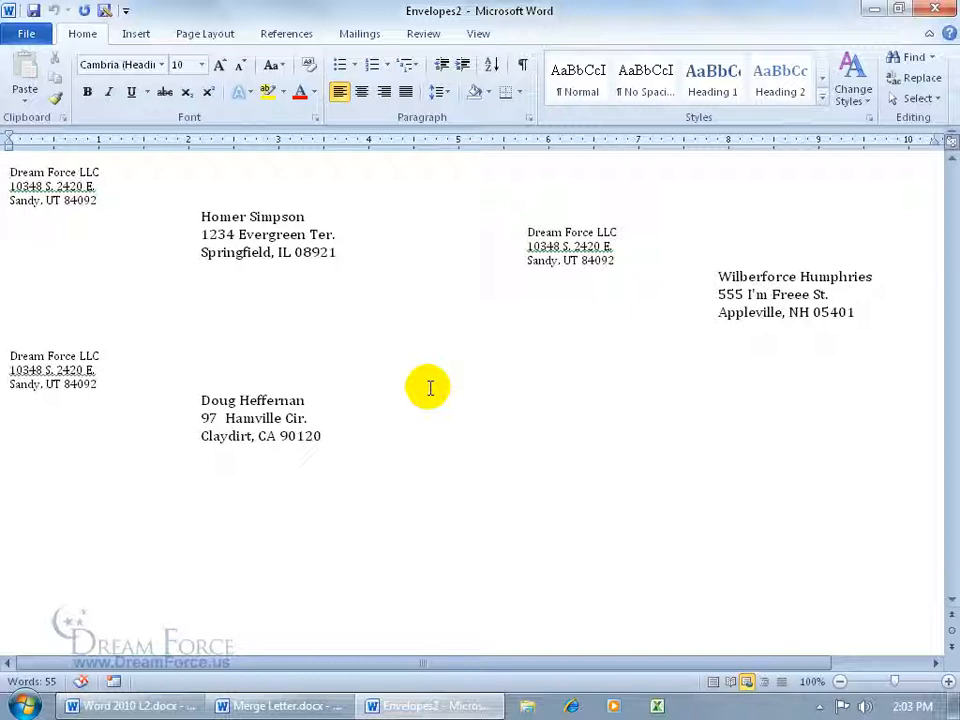
- Close the merged envelopes document and the Merge Letter envelope document
{"action": "left_click", "coordinate": [935, 9]}
{"action": "left_click", "coordinate": [480, 376]}
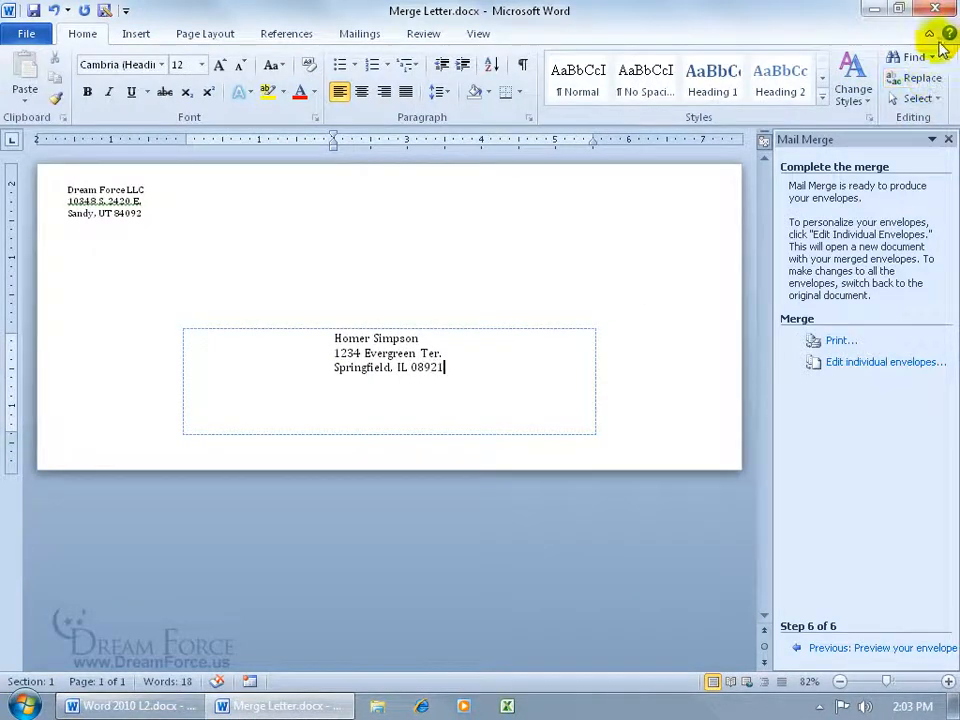
{"action": "left_click", "coordinate": [935, 9]}
{"action": "left_click", "coordinate": [484, 390]}
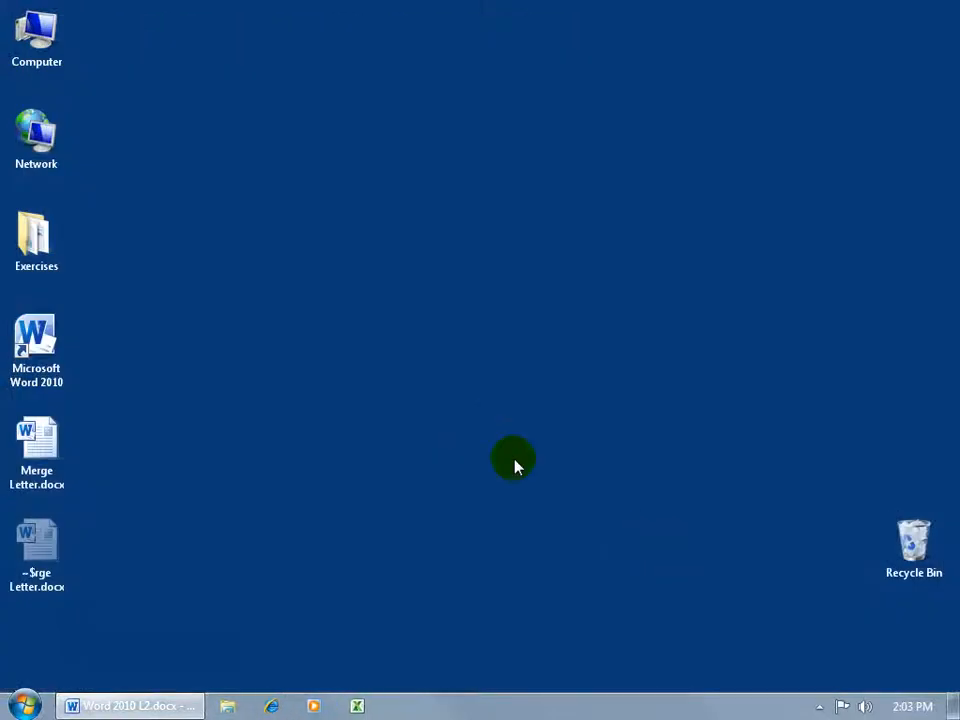
- Reopen Merge Letter.docx from the desktop, accepting the data query, and restart the Step by Step Mail Merge Wizard
{"action": "double_click", "coordinate": [58, 444]}
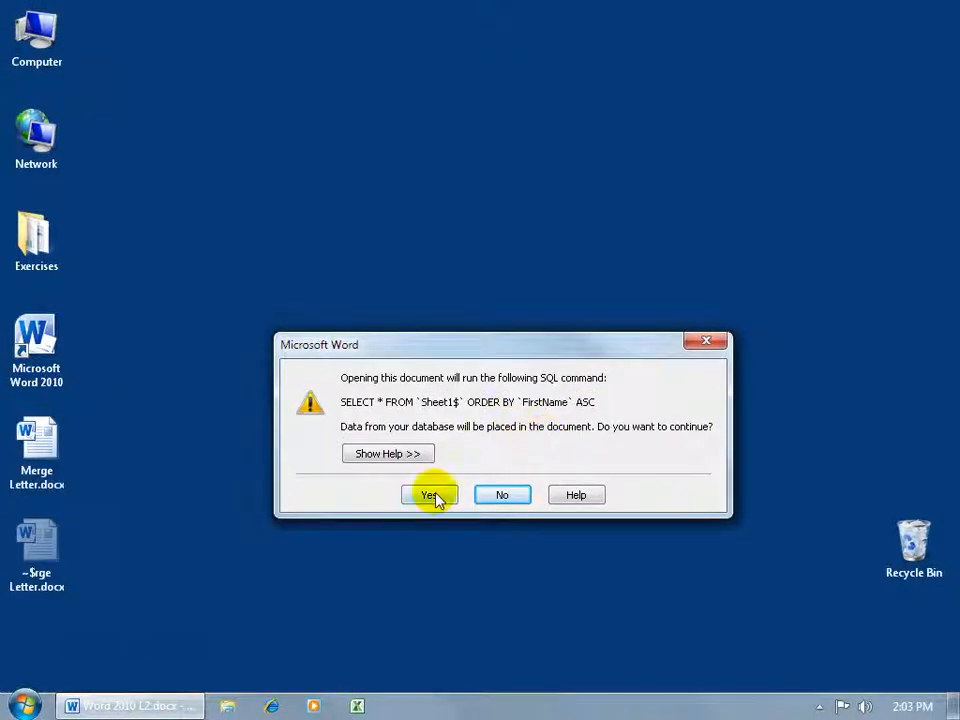
{"action": "left_click", "coordinate": [430, 497]}
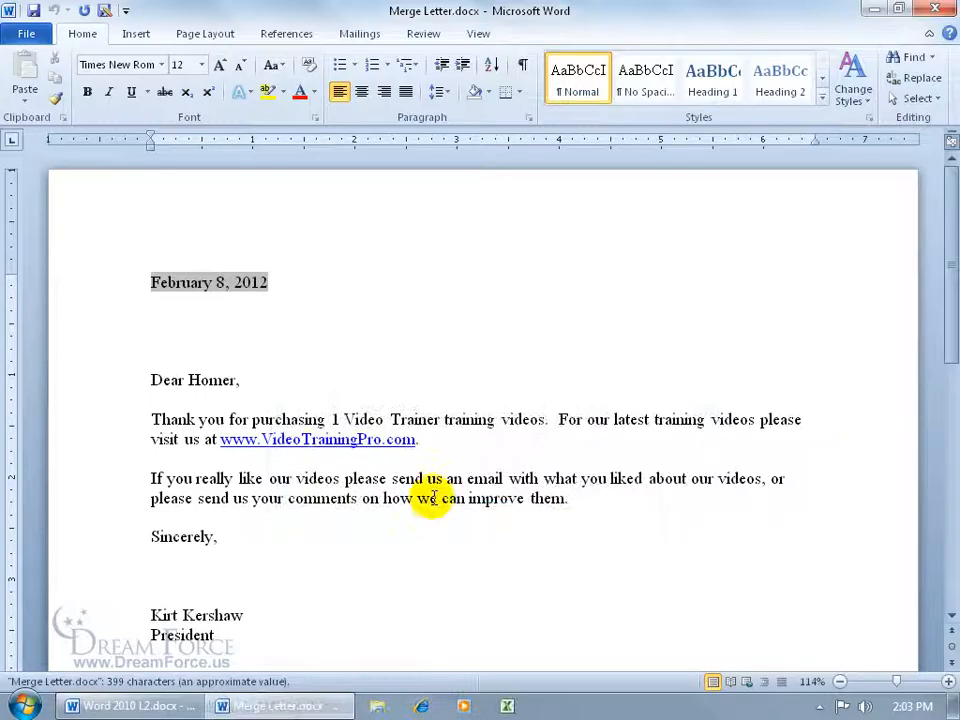
{"action": "left_click", "coordinate": [359, 37]}
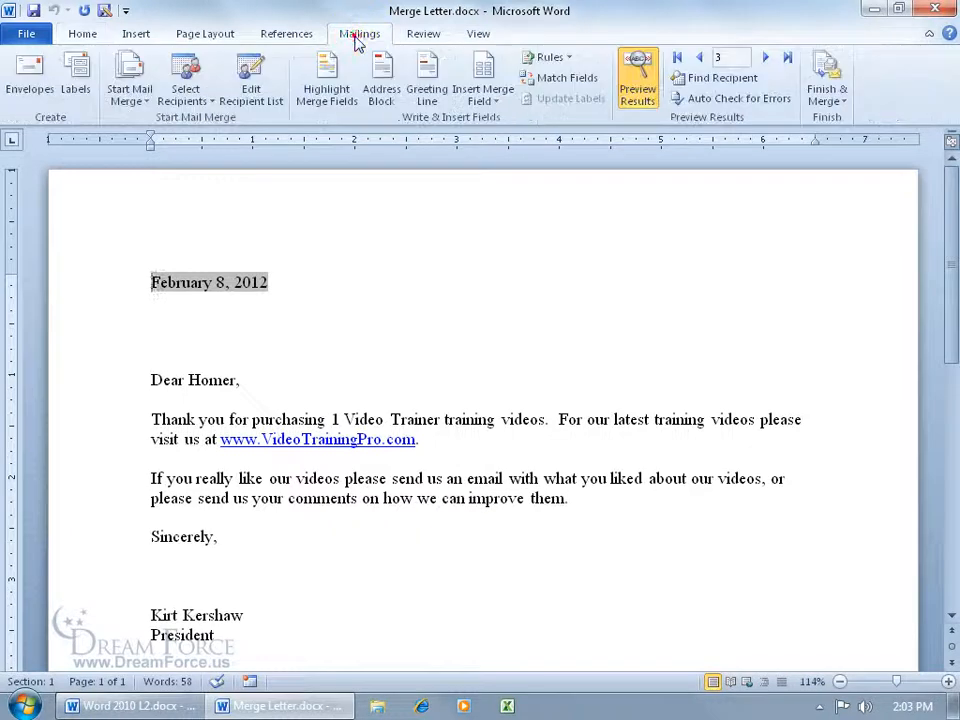
{"action": "left_click", "coordinate": [140, 95]}
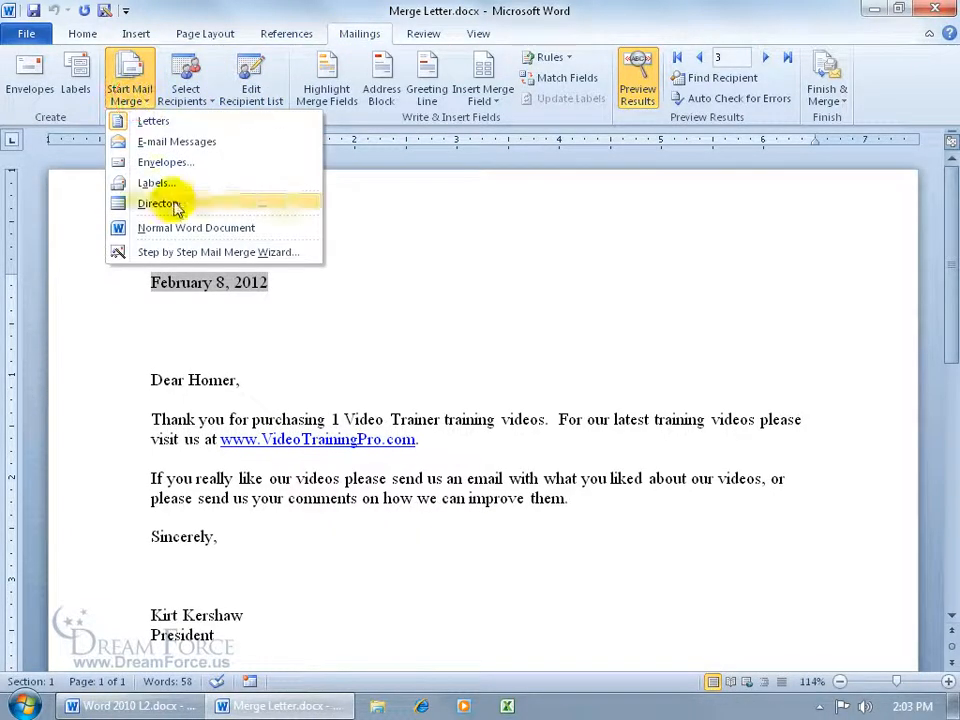
{"action": "left_click", "coordinate": [176, 254]}
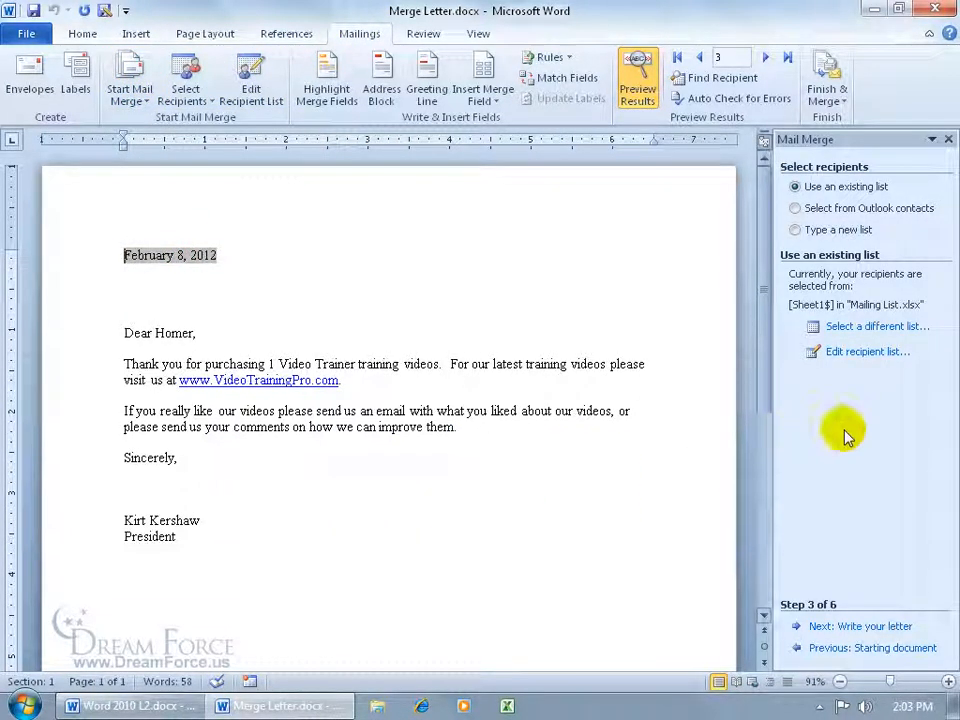
- Go back to the wizard's first step, switch the document type to Labels and continue to the starting document
{"action": "left_click", "coordinate": [848, 650]}
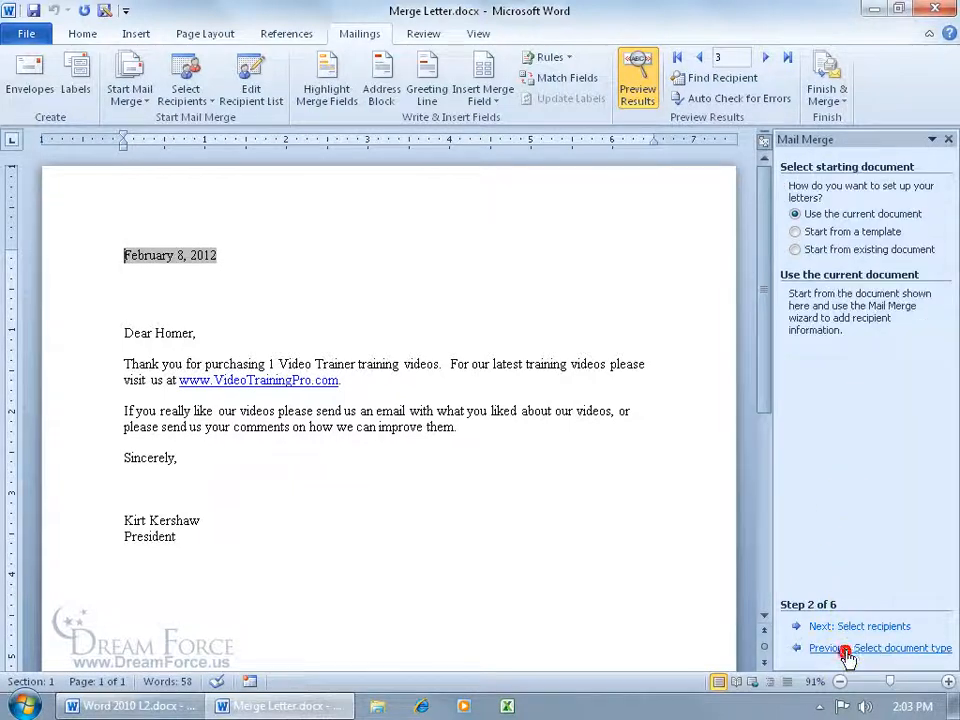
{"action": "left_click", "coordinate": [847, 652]}
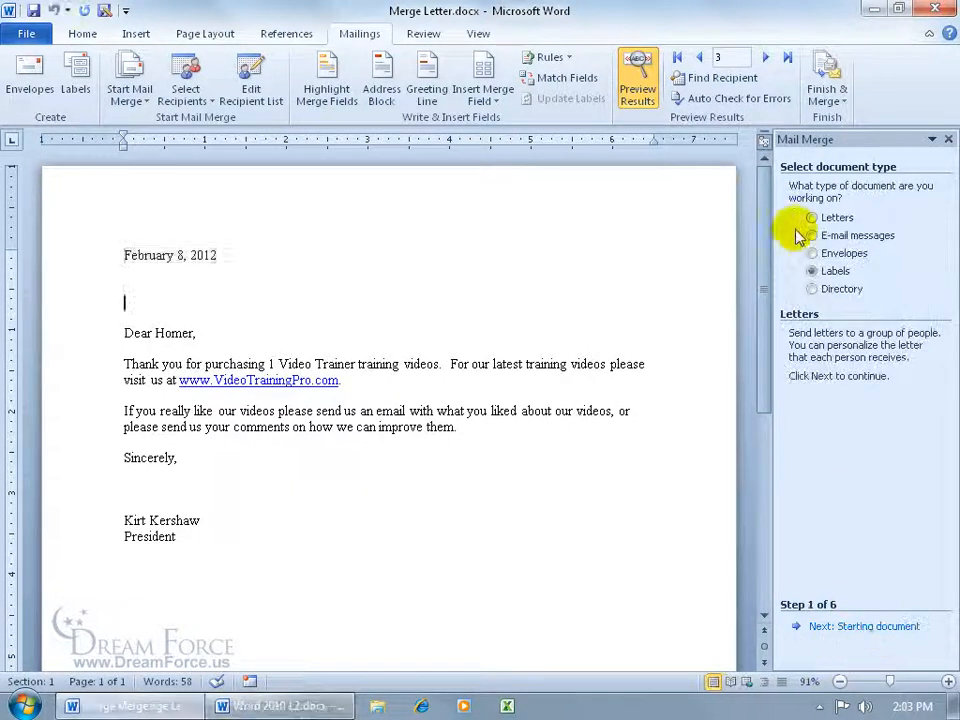
{"action": "left_click", "coordinate": [811, 217]}
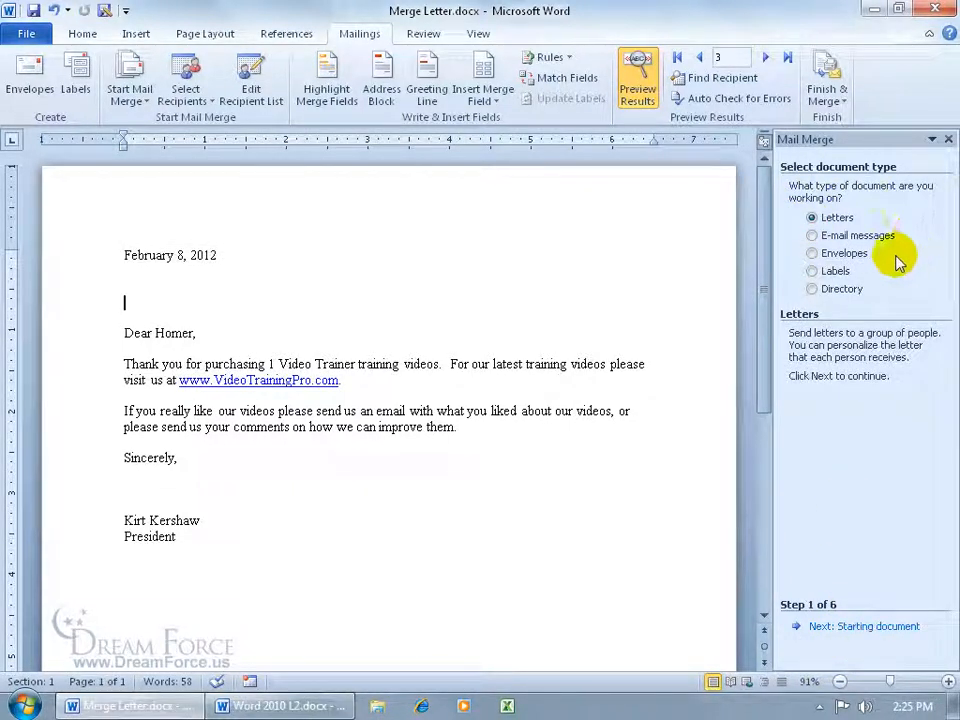
{"action": "left_click", "coordinate": [815, 271]}
{"action": "left_click", "coordinate": [843, 627]}
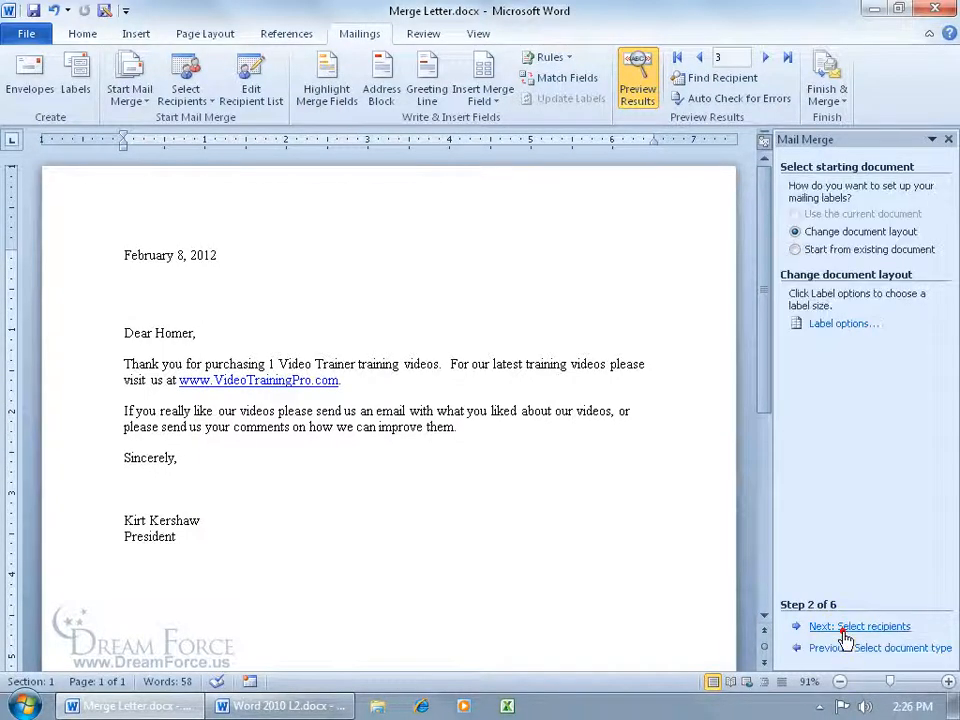
- Set the label options to Avery US Letter, product 5160 Easy Peel Address Labels, accepting the replacement of the document's contents
{"action": "left_click", "coordinate": [828, 324]}
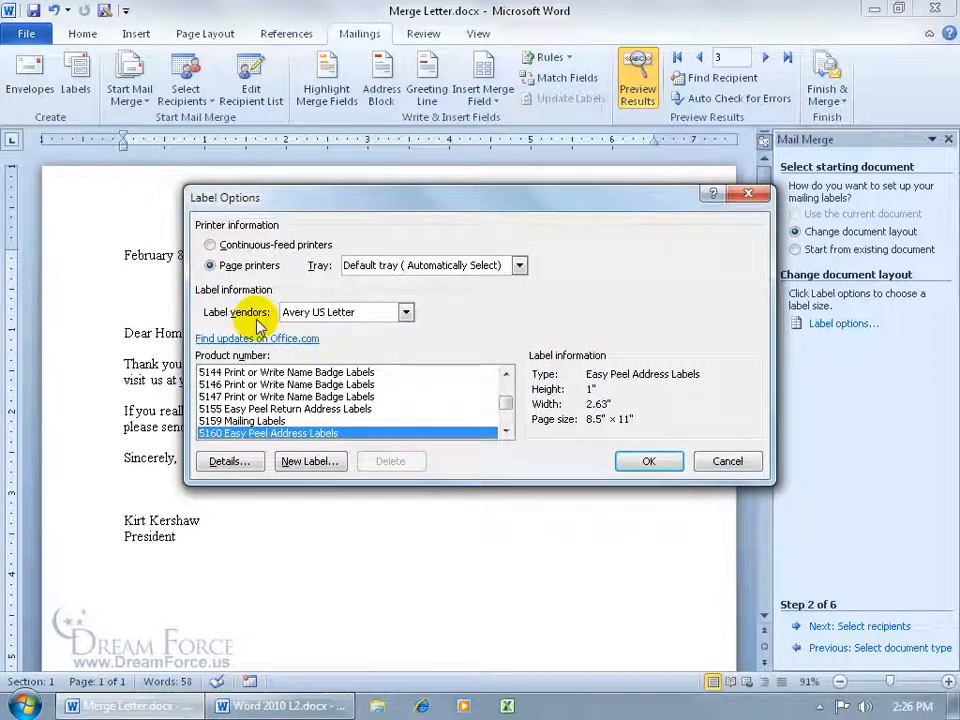
{"action": "left_click", "coordinate": [405, 312]}
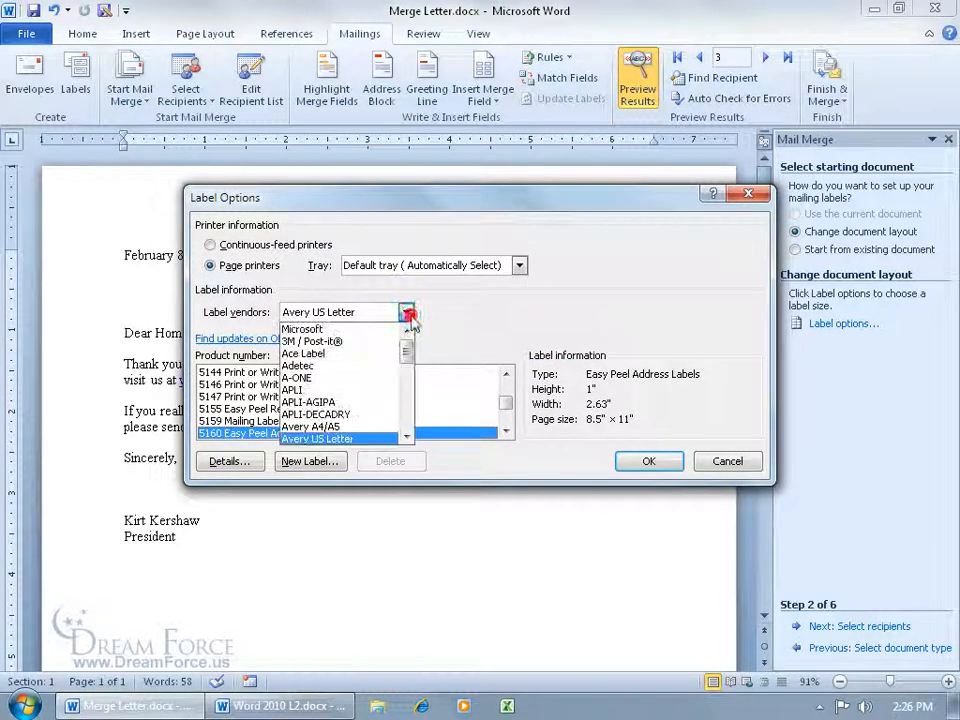
{"action": "left_click", "coordinate": [355, 442]}
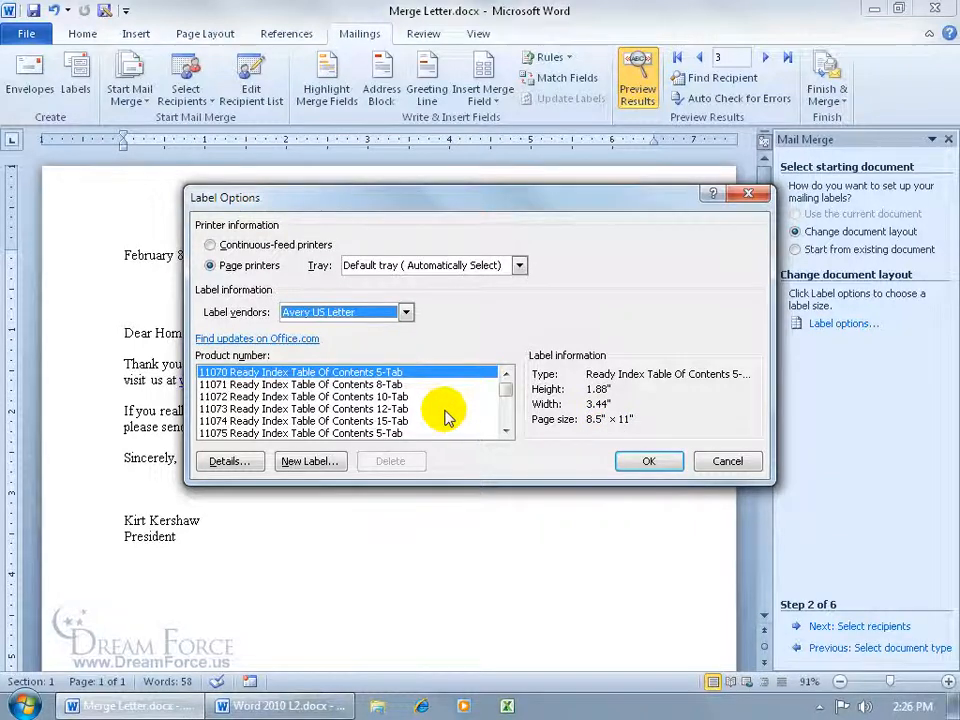
{"action": "left_click", "coordinate": [321, 463]}
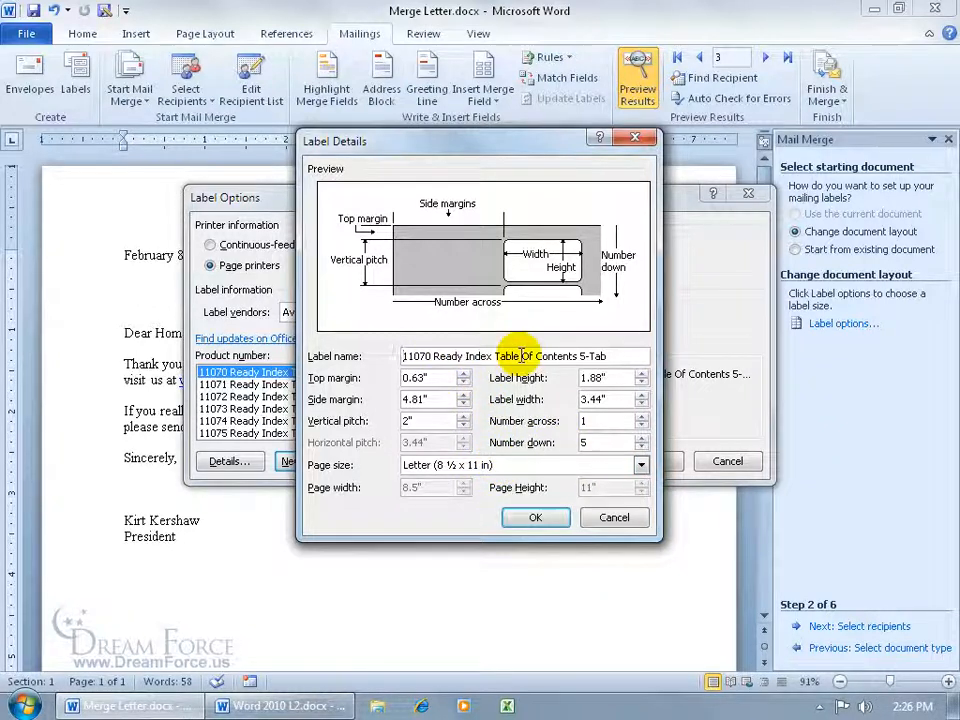
{"action": "left_click", "coordinate": [605, 516]}
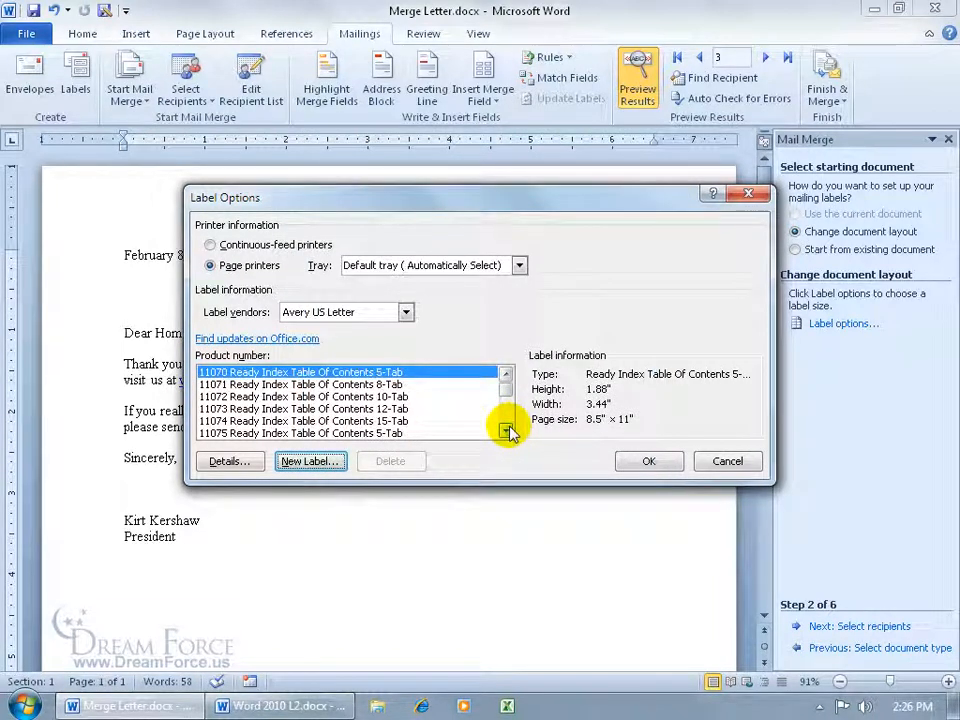
{"action": "left_click_drag", "start_coordinate": [507, 385], "coordinate": [507, 399]}
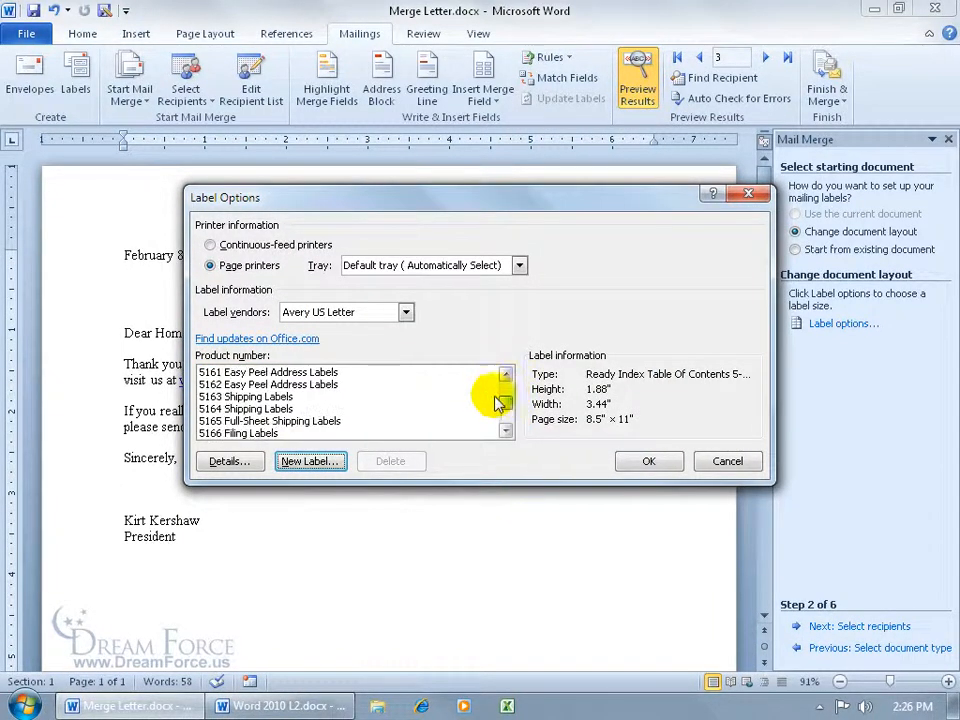
{"action": "left_click", "coordinate": [506, 374]}
{"action": "left_click", "coordinate": [281, 372]}
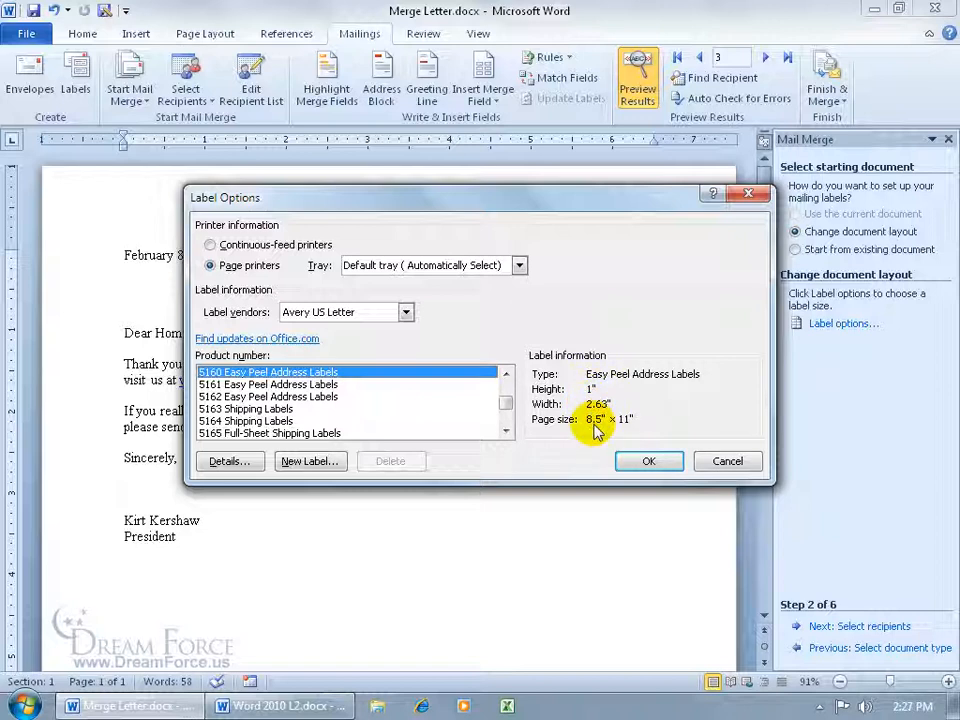
{"action": "left_click", "coordinate": [645, 461]}
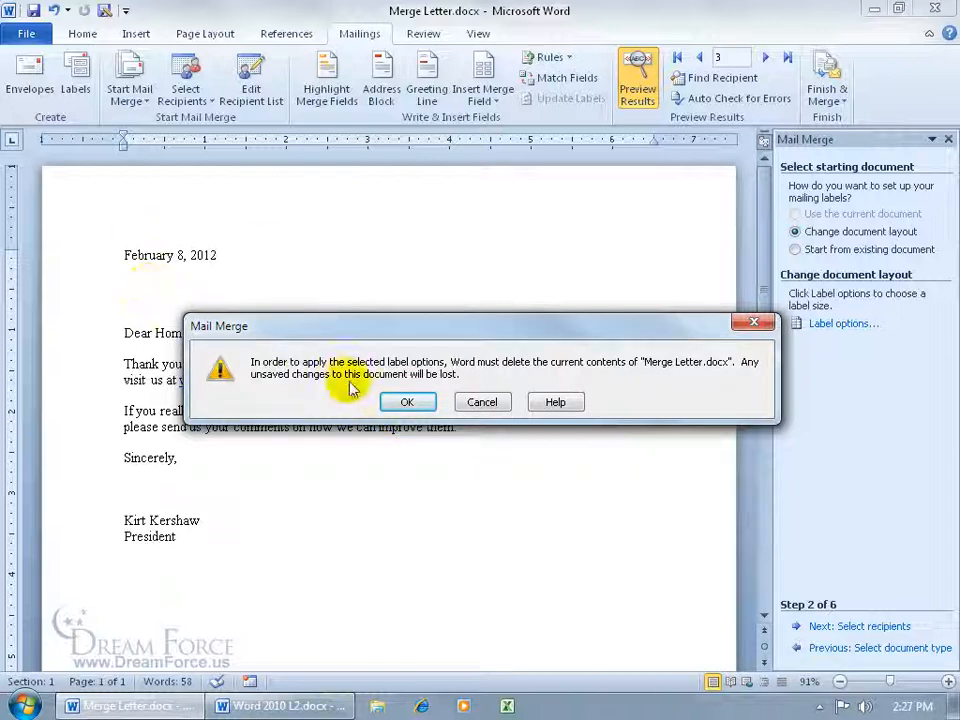
{"action": "left_click", "coordinate": [398, 400]}
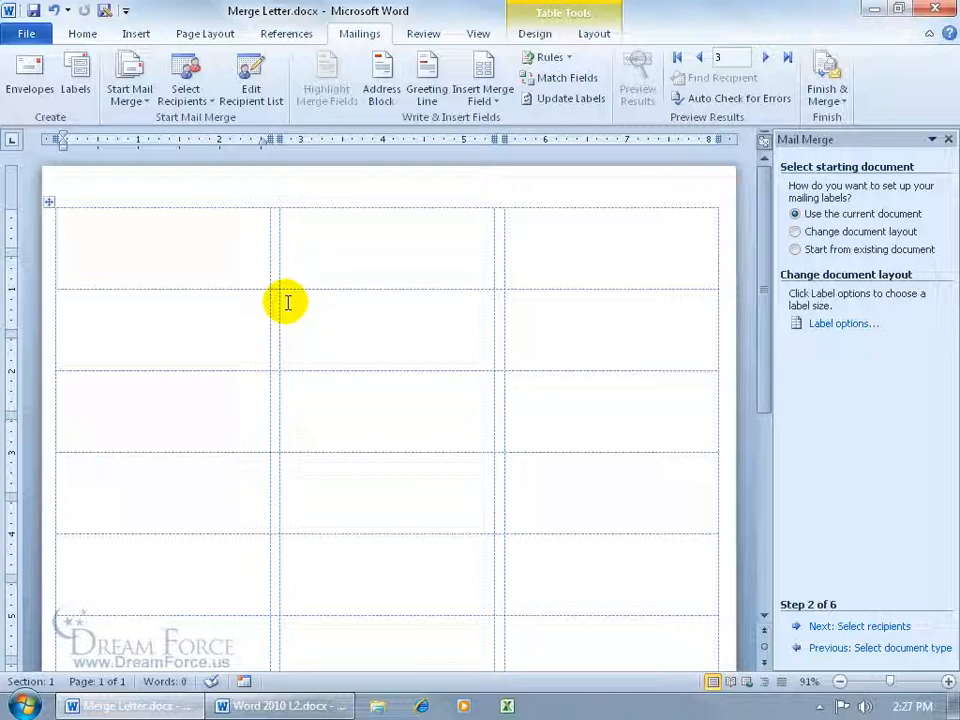
- Toggle the label table's gridlines off and back on
{"action": "left_click", "coordinate": [594, 38]}
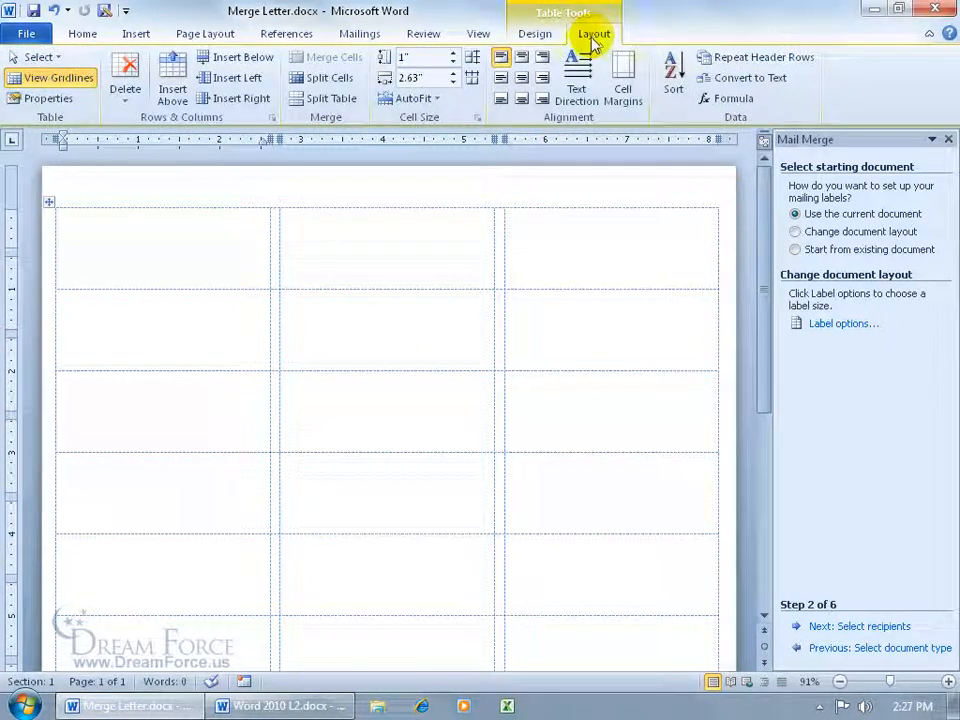
{"action": "left_click", "coordinate": [55, 80]}
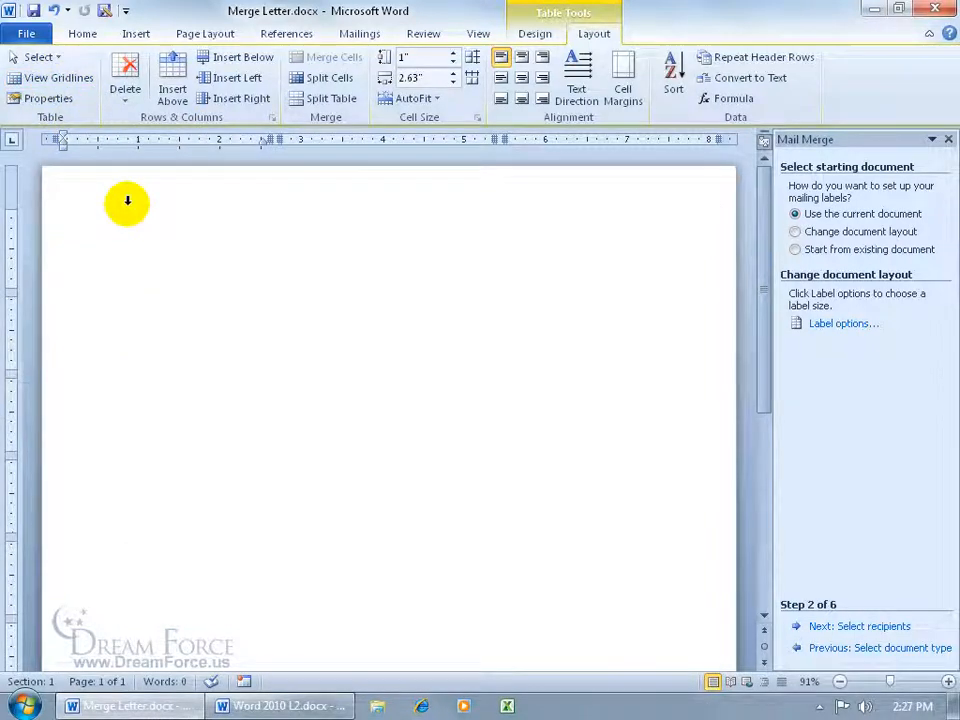
{"action": "left_click", "coordinate": [45, 79]}
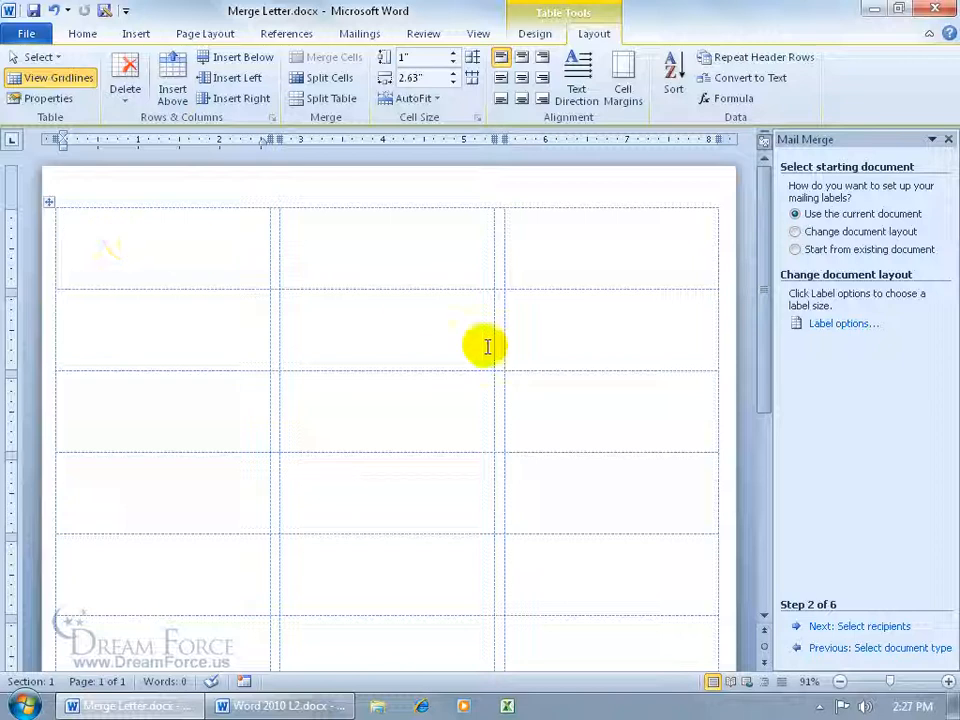
- Keep the existing Mailing List recipients and advance to arranging the labels
{"action": "left_click", "coordinate": [858, 626]}
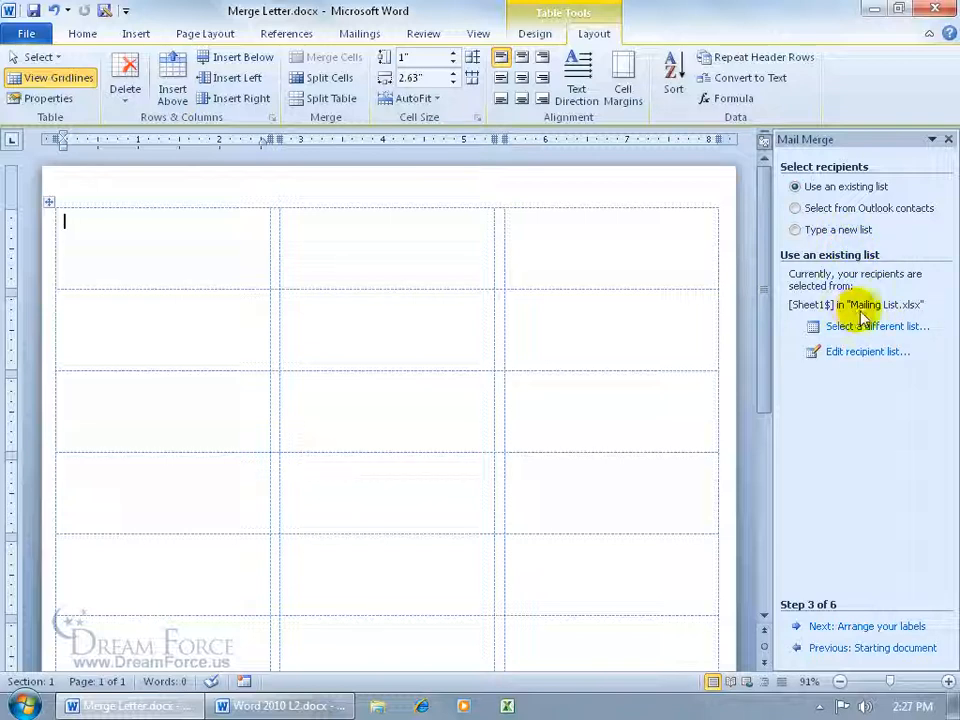
{"action": "left_click", "coordinate": [852, 626]}
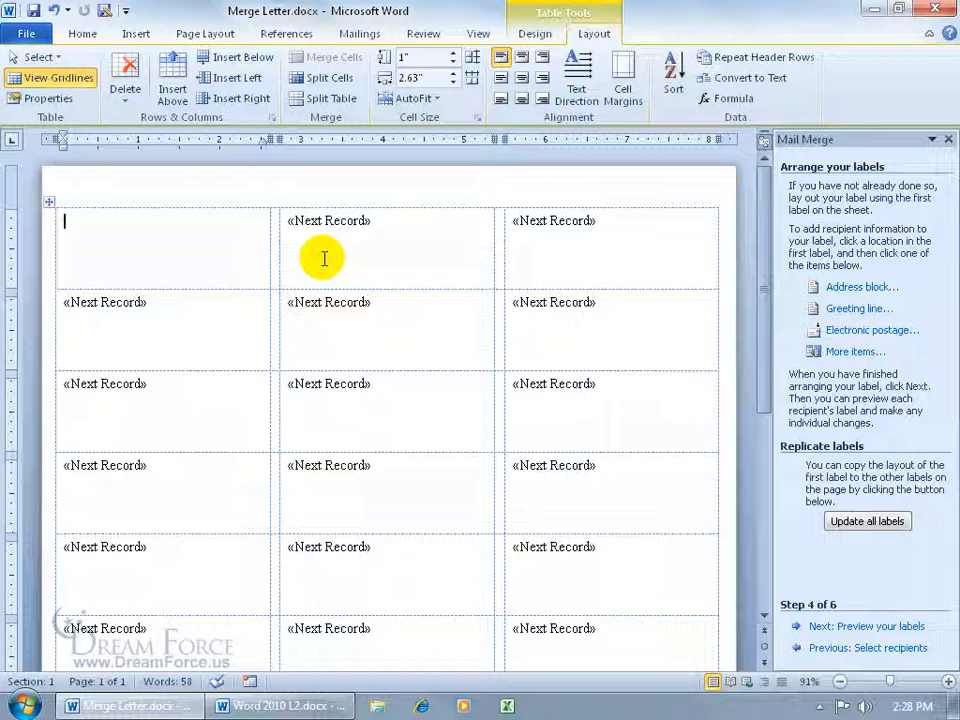
- Insert FirstName and LastName merge fields into the first label, then select and delete them
{"action": "left_click", "coordinate": [364, 36]}
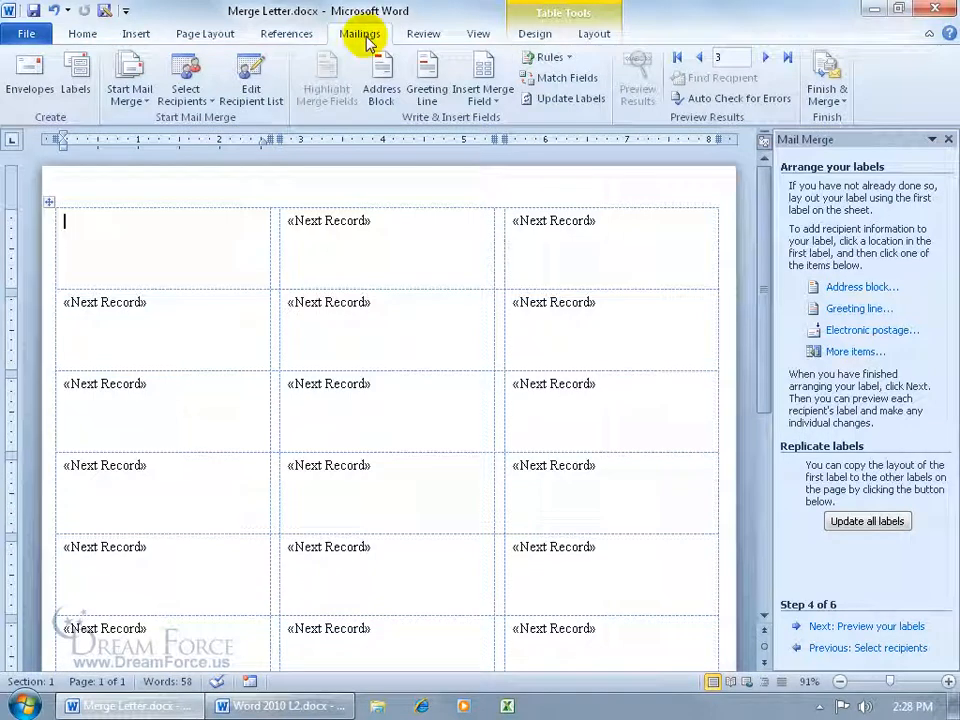
{"action": "left_click", "coordinate": [482, 88]}
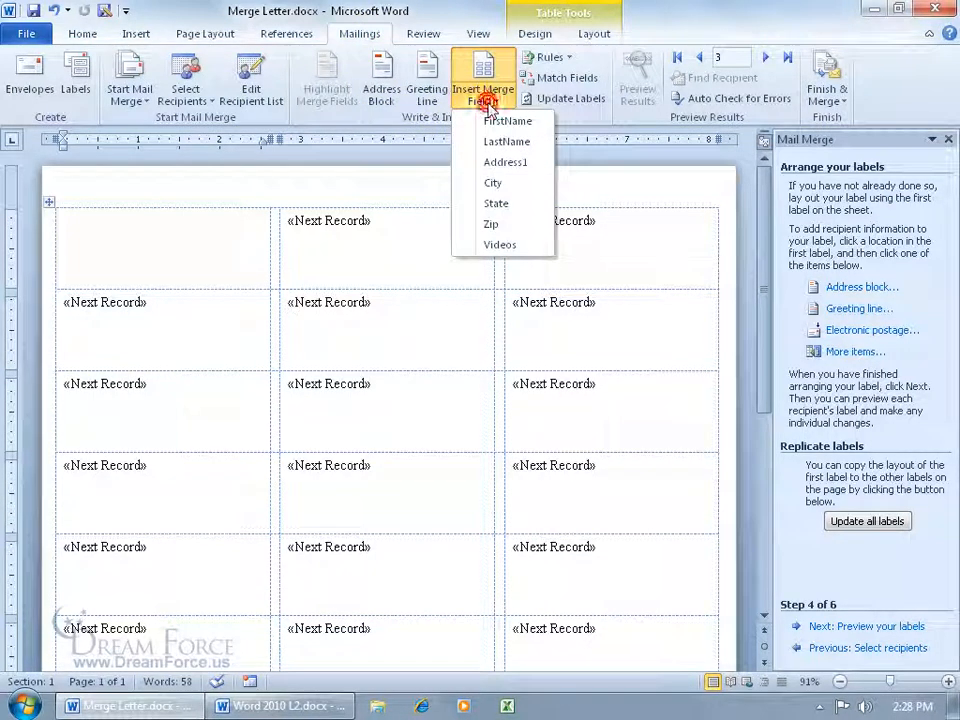
{"action": "left_click", "coordinate": [503, 122]}
{"action": "left_click", "coordinate": [483, 92]}
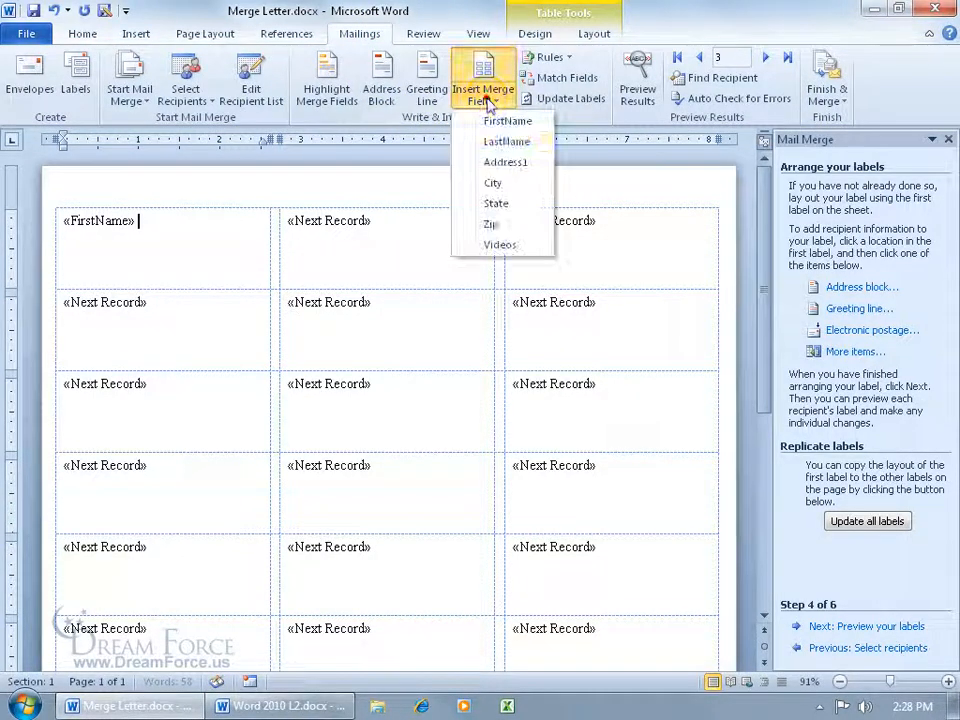
{"action": "left_click", "coordinate": [503, 142]}
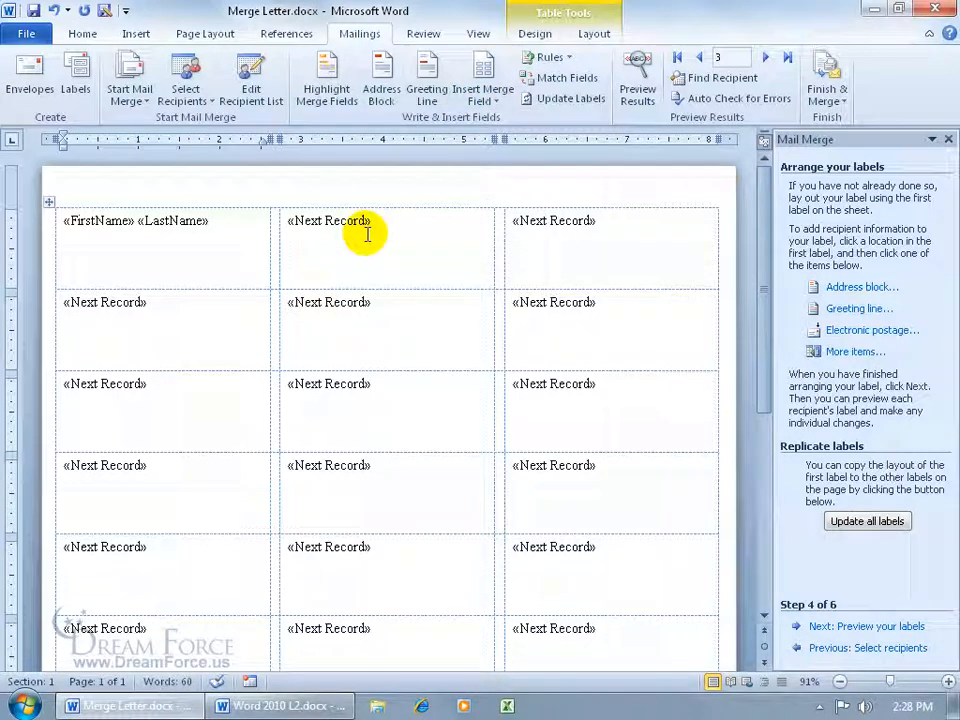
{"action": "left_click_drag", "start_coordinate": [236, 224], "coordinate": [74, 222]}
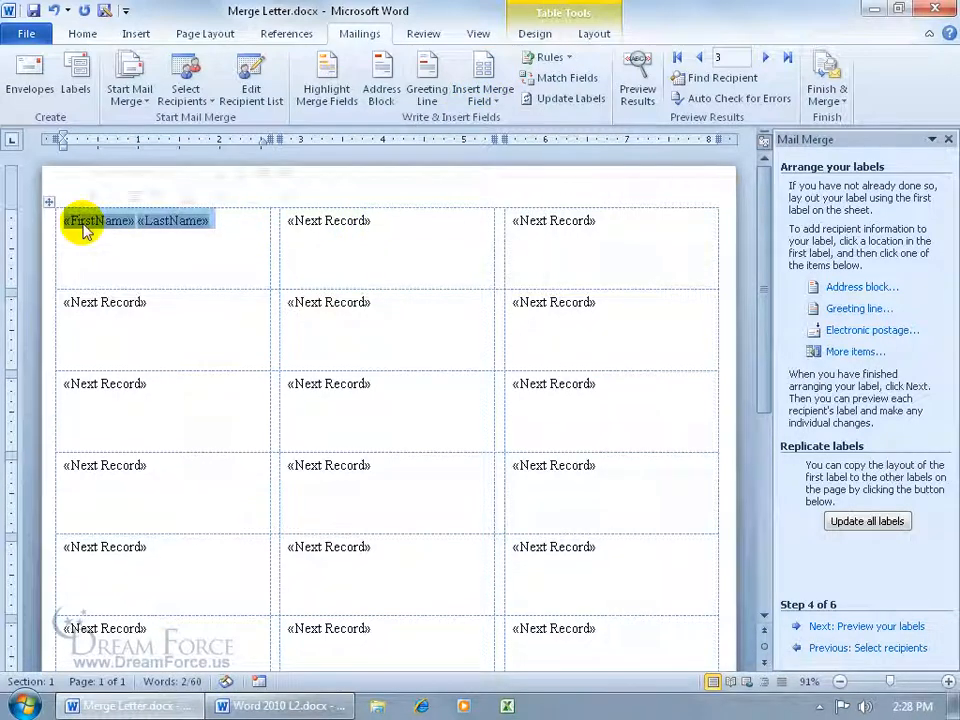
{"action": "key", "text": "Delete"}
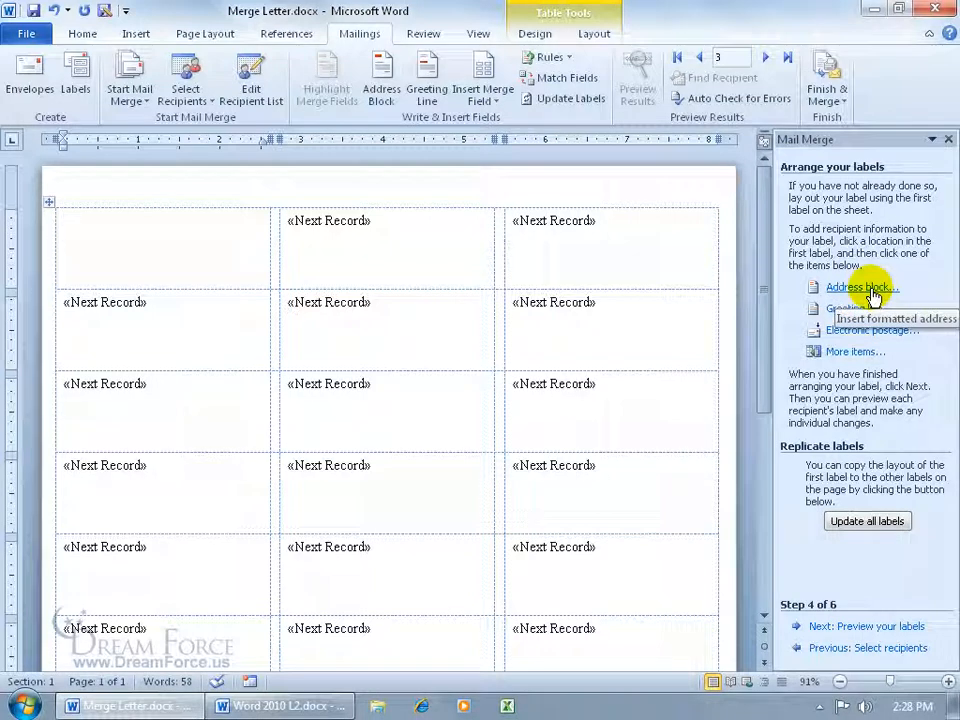
- Insert an address block in the first label using the Joshua Randall Jr. name format
{"action": "left_click", "coordinate": [872, 292]}
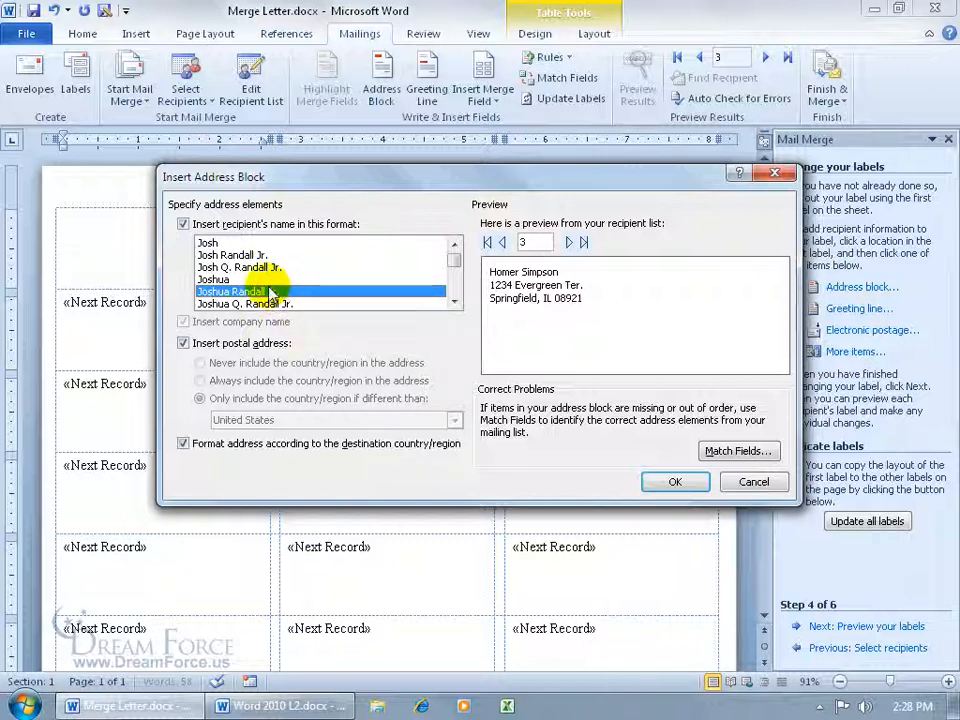
{"action": "left_click", "coordinate": [229, 279]}
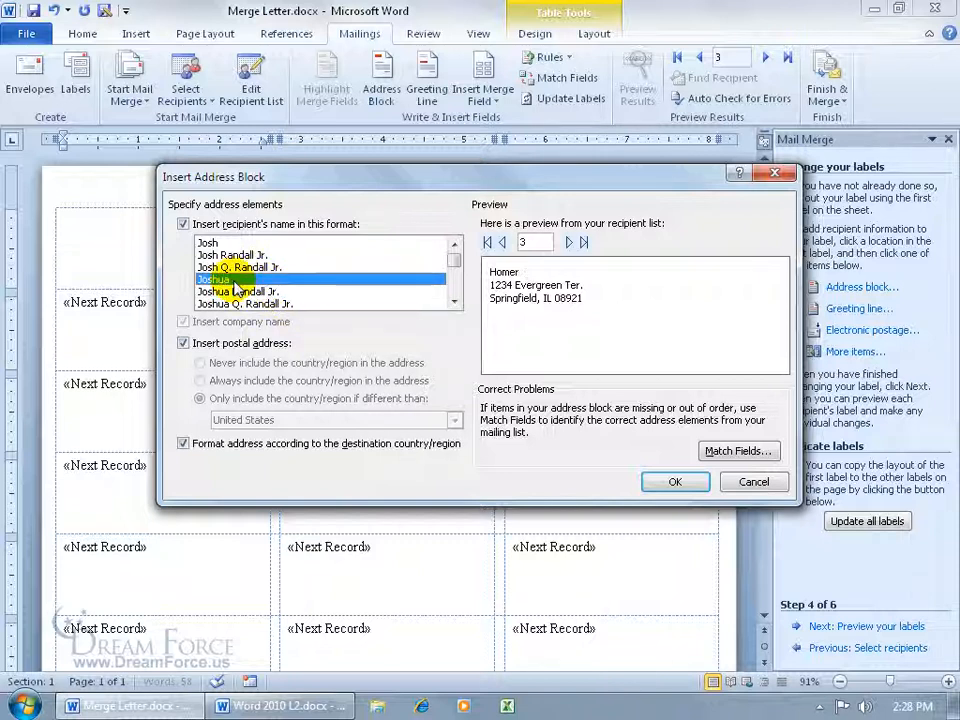
{"action": "left_click", "coordinate": [241, 292]}
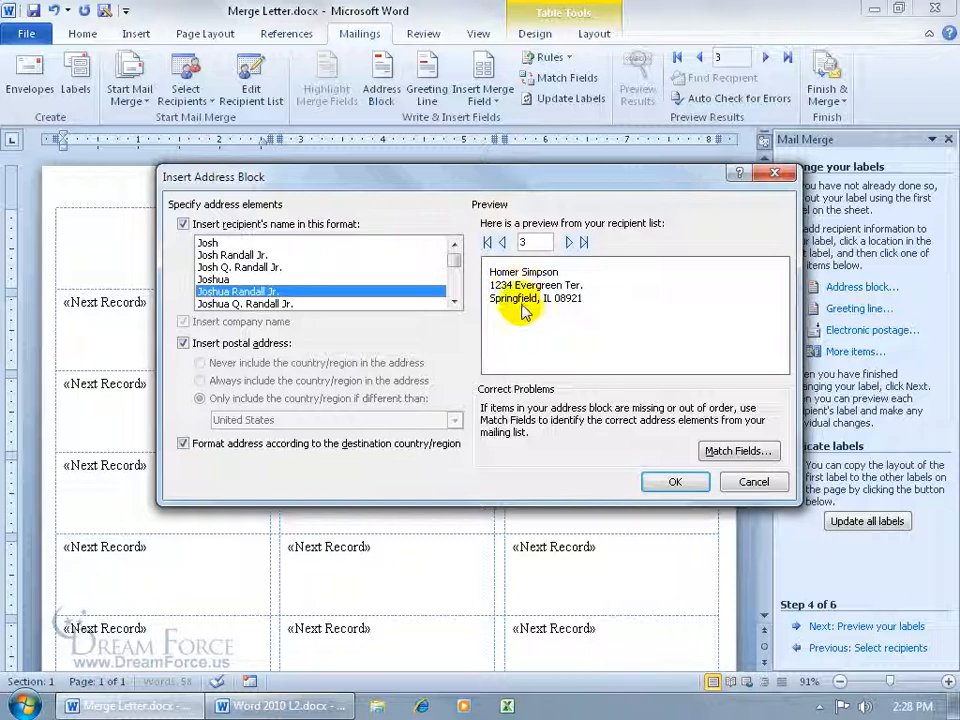
{"action": "left_click", "coordinate": [673, 482]}
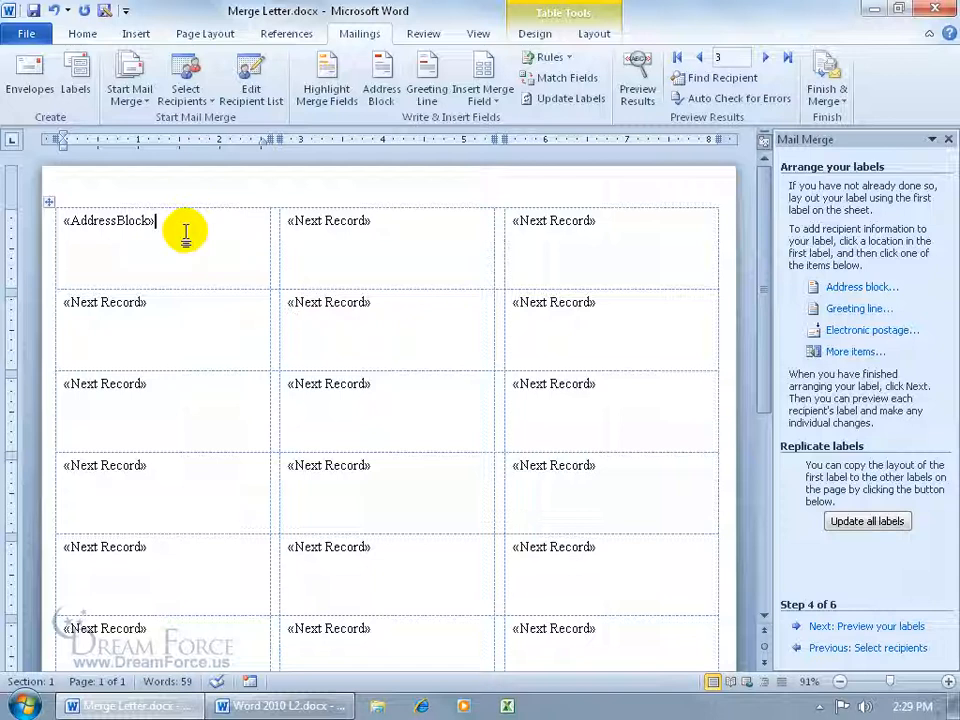
- Replicate the first label's address block layout to all labels
{"action": "left_click_drag", "start_coordinate": [184, 221], "coordinate": [63, 218]}
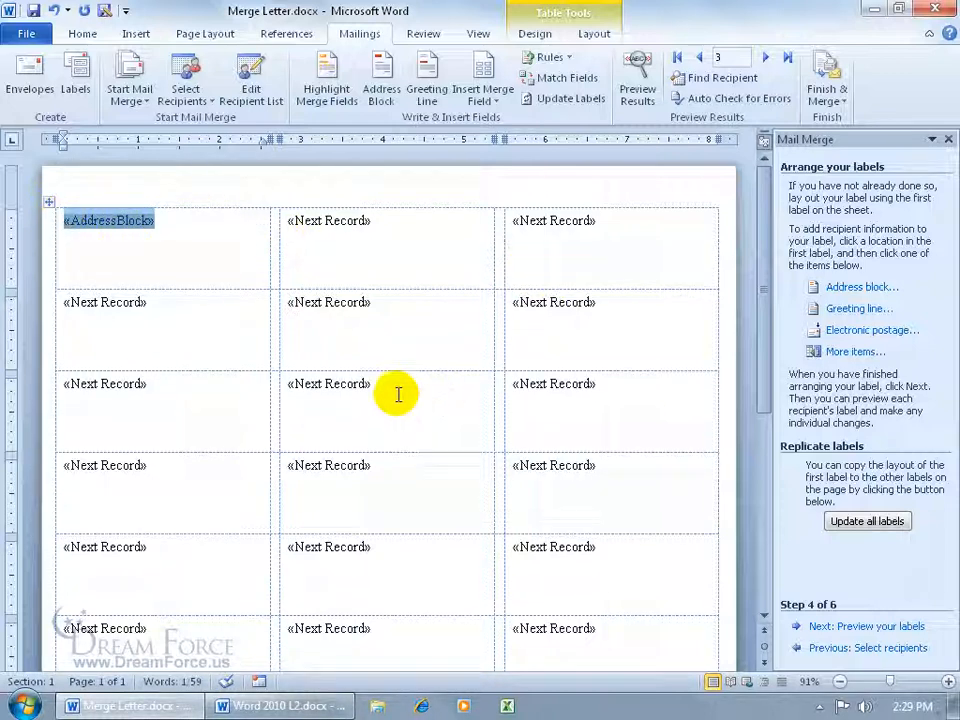
{"action": "left_click", "coordinate": [150, 248]}
{"action": "left_click", "coordinate": [180, 245]}
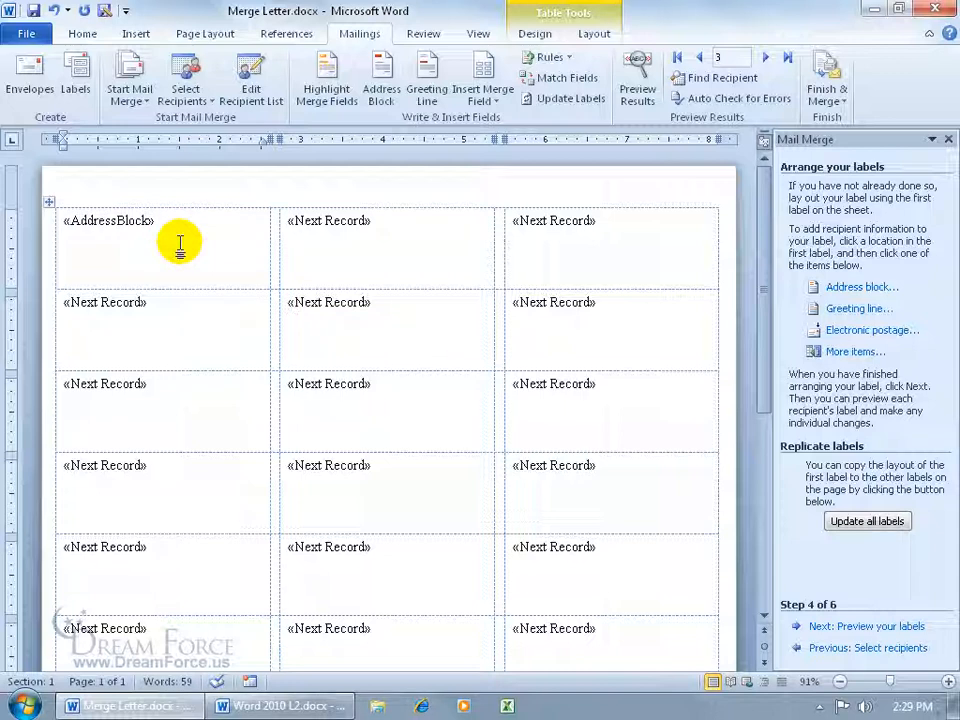
{"action": "left_click", "coordinate": [870, 526]}
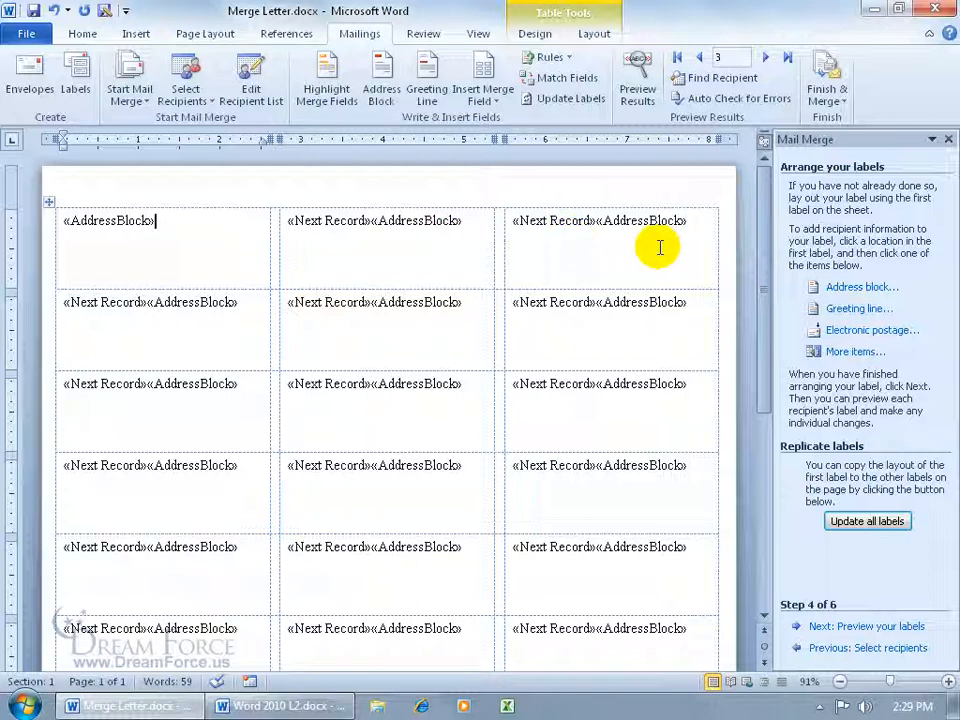
- Add a 'Have a Great Day!' line below the address block and replicate it to all labels
{"action": "key", "text": "Return"}
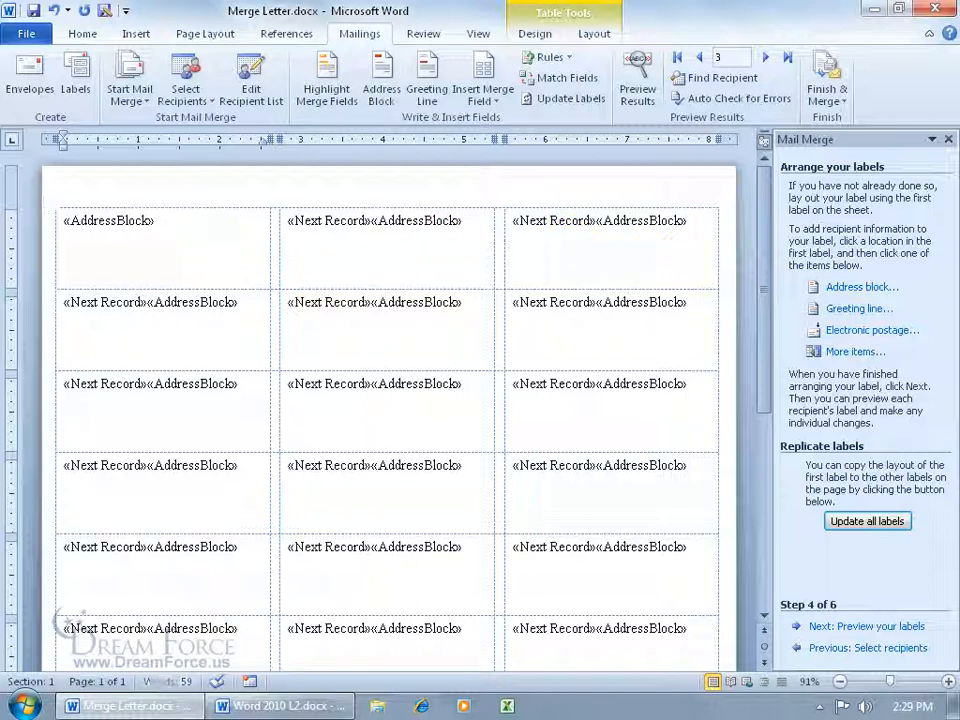
{"action": "type", "text": "Have a Great Day!"}
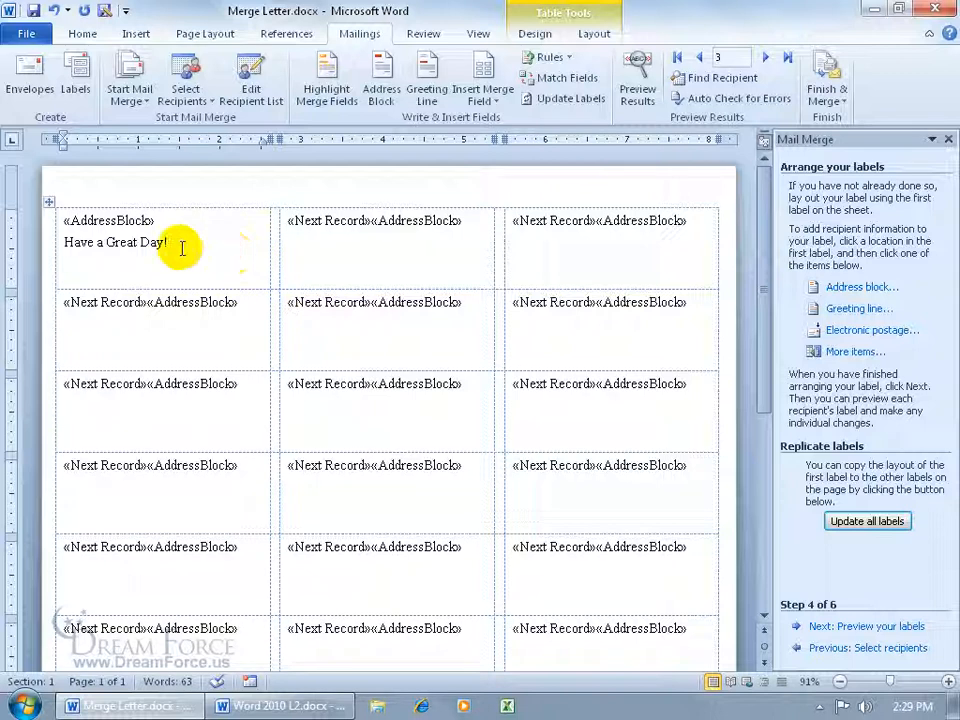
{"action": "left_click", "coordinate": [868, 524]}
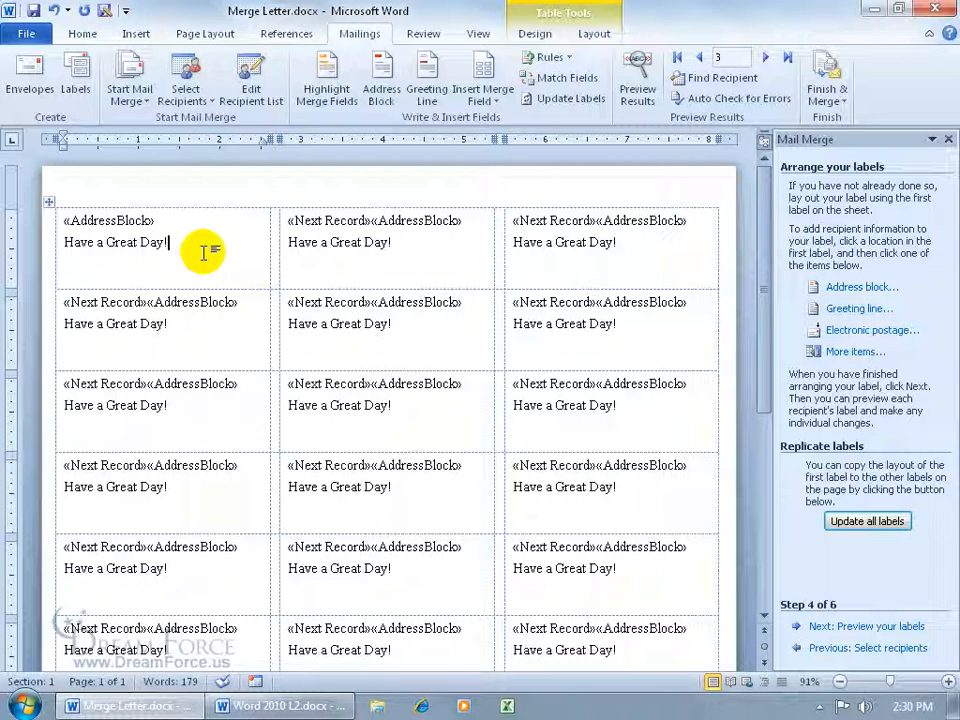
- Undo the label update and the added greeting line, then advance to preview the labels
{"action": "left_click", "coordinate": [54, 11]}
{"action": "left_click", "coordinate": [54, 11]}
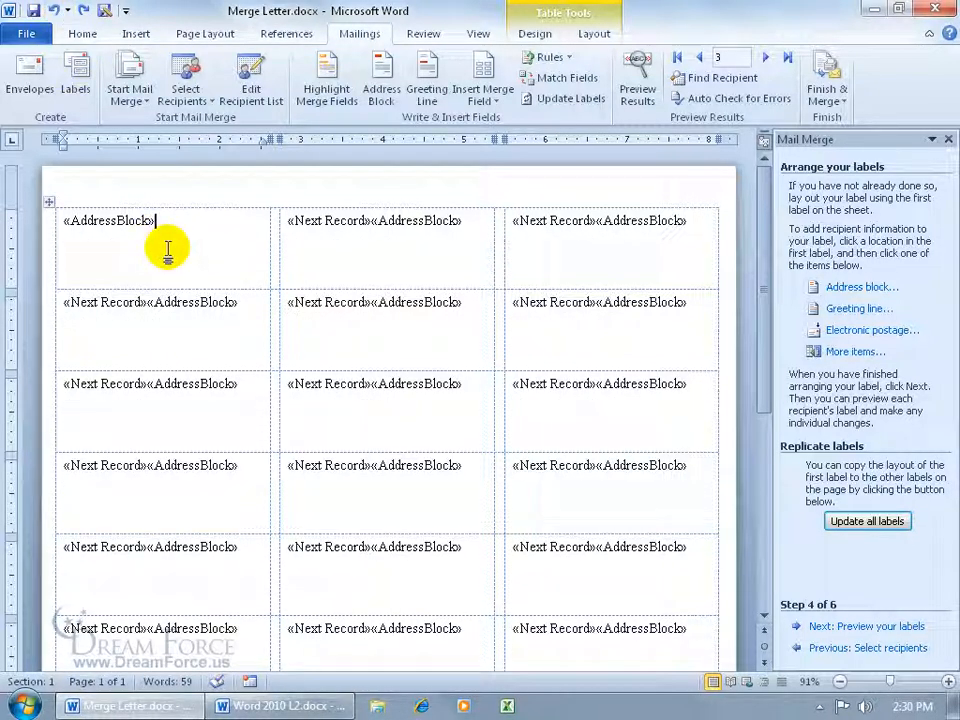
{"action": "left_click", "coordinate": [848, 626]}
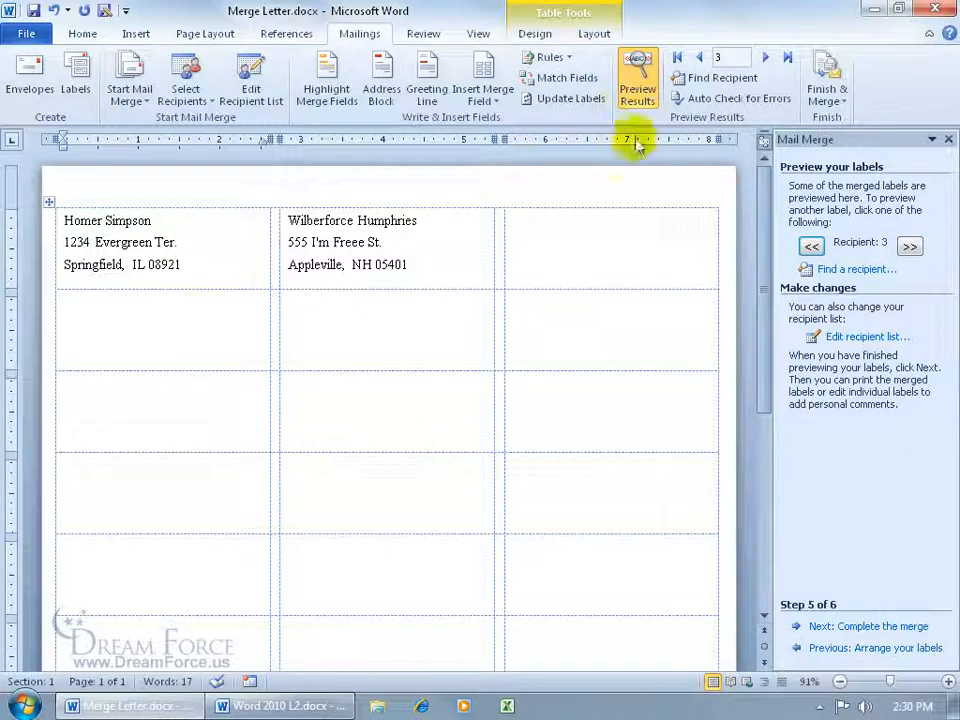
- Page through the merged label previews for different recipients
{"action": "left_click", "coordinate": [704, 57]}
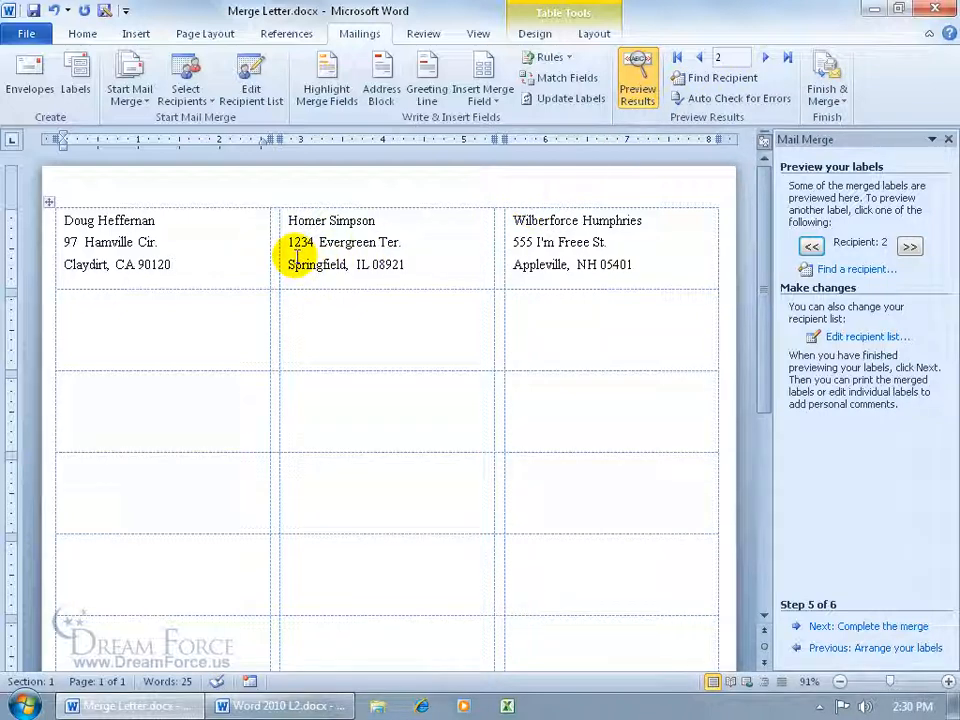
{"action": "left_click", "coordinate": [765, 57]}
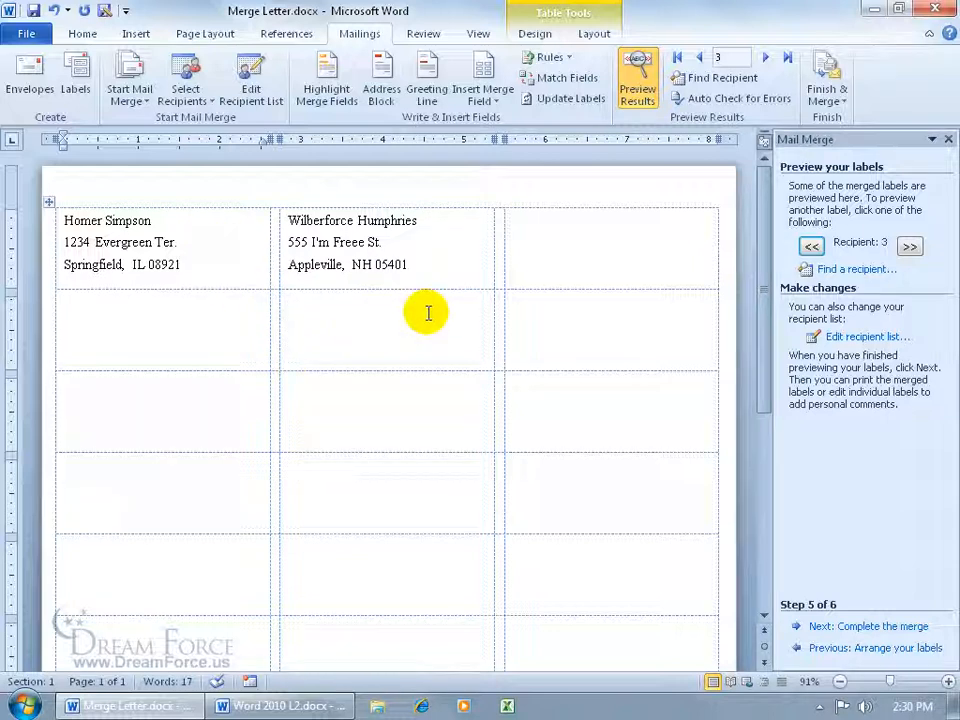
{"action": "left_click_drag", "start_coordinate": [760, 236], "coordinate": [778, 465]}
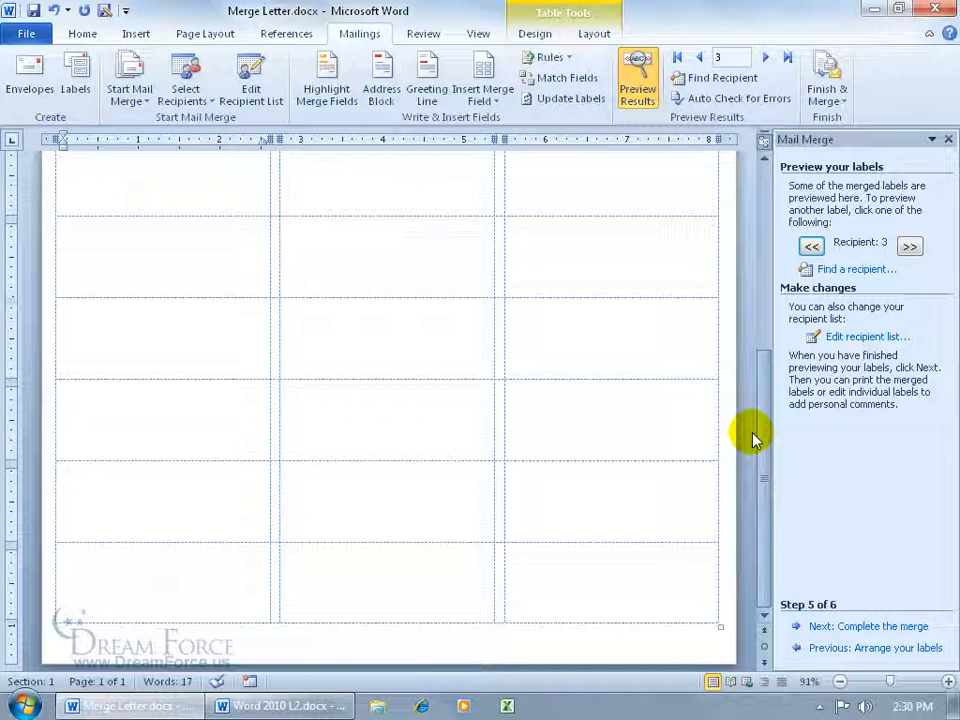
{"action": "left_click_drag", "start_coordinate": [765, 435], "coordinate": [761, 139]}
{"action": "left_click", "coordinate": [765, 57]}
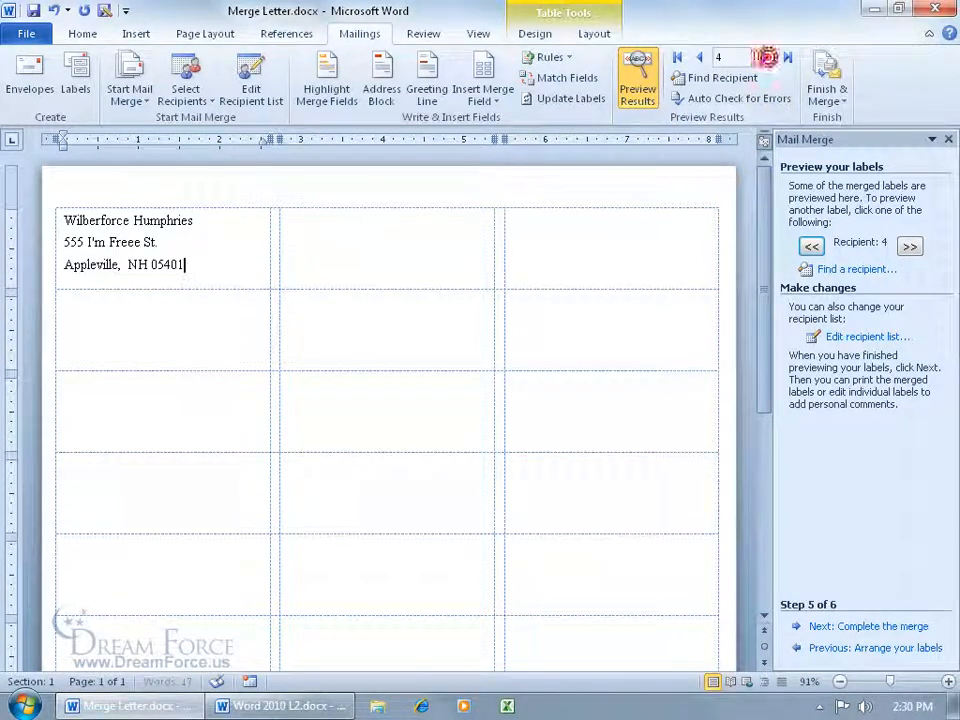
{"action": "left_click", "coordinate": [701, 58]}
{"action": "left_click", "coordinate": [699, 58]}
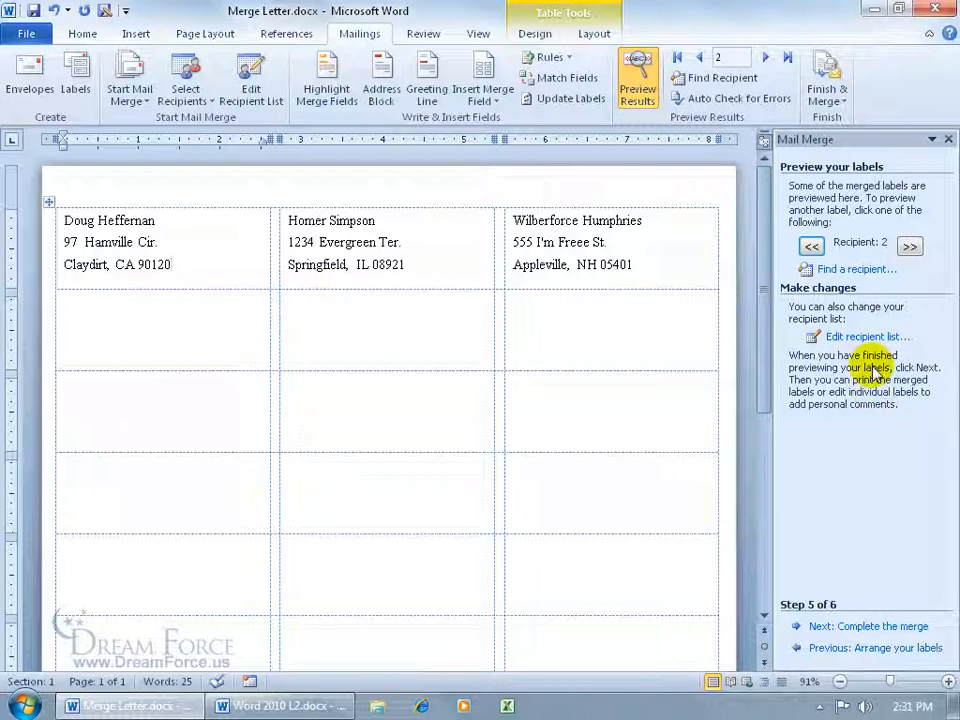
- Complete the label merge by editing individual labels, merging all records into a new document
{"action": "left_click", "coordinate": [849, 625]}
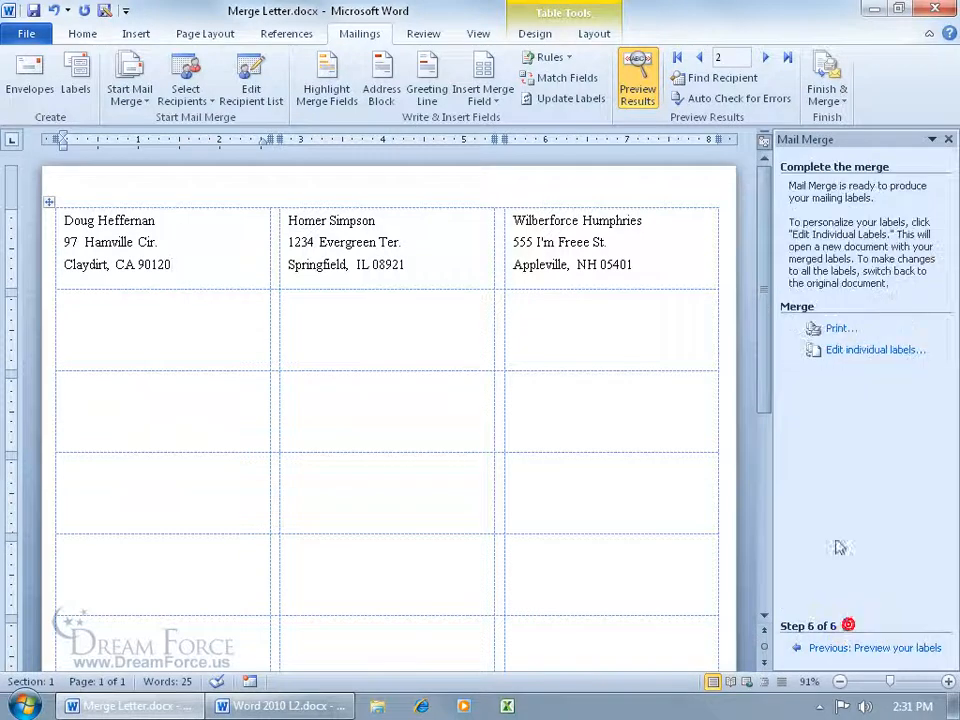
{"action": "left_click", "coordinate": [855, 352]}
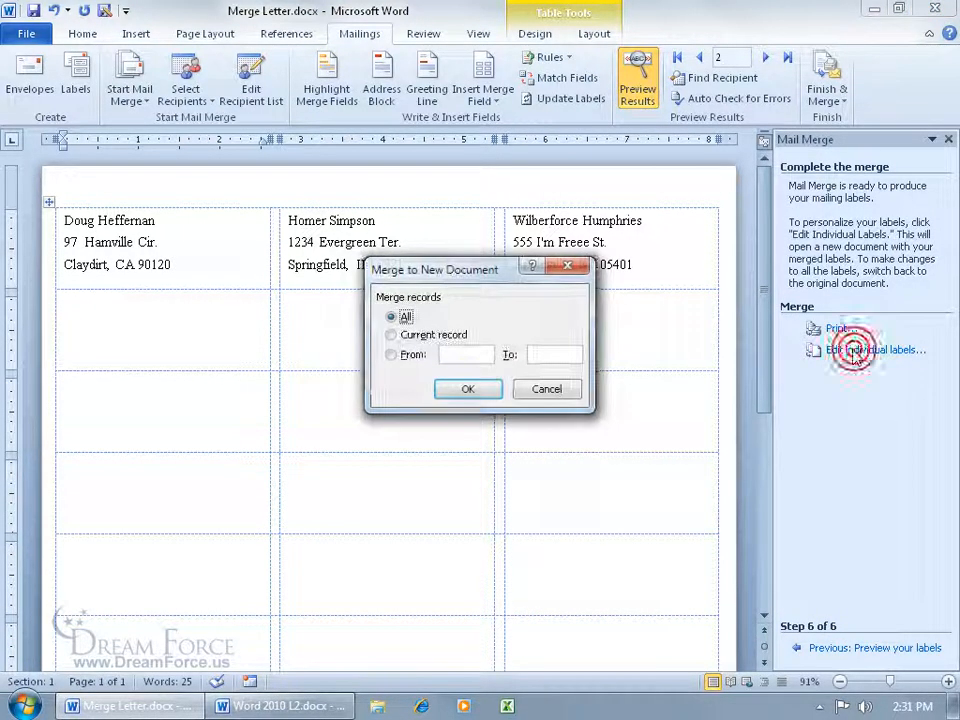
{"action": "left_click", "coordinate": [466, 390]}
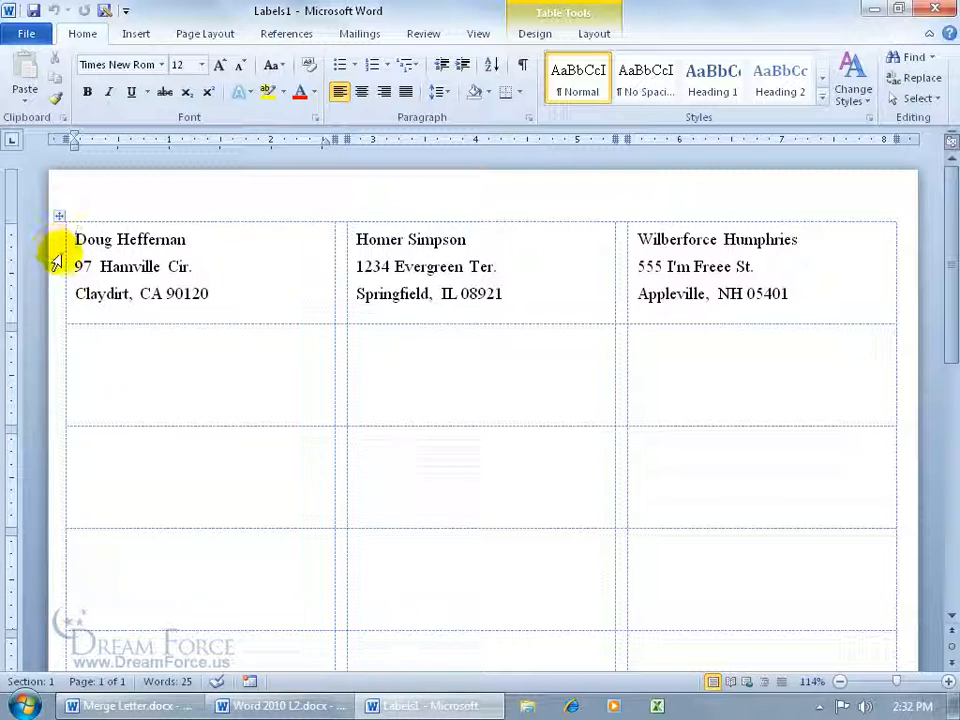
- Shift the three label columns' left borders slightly to the right in the merged labels document
{"action": "left_click_drag", "start_coordinate": [65, 256], "coordinate": [80, 258]}
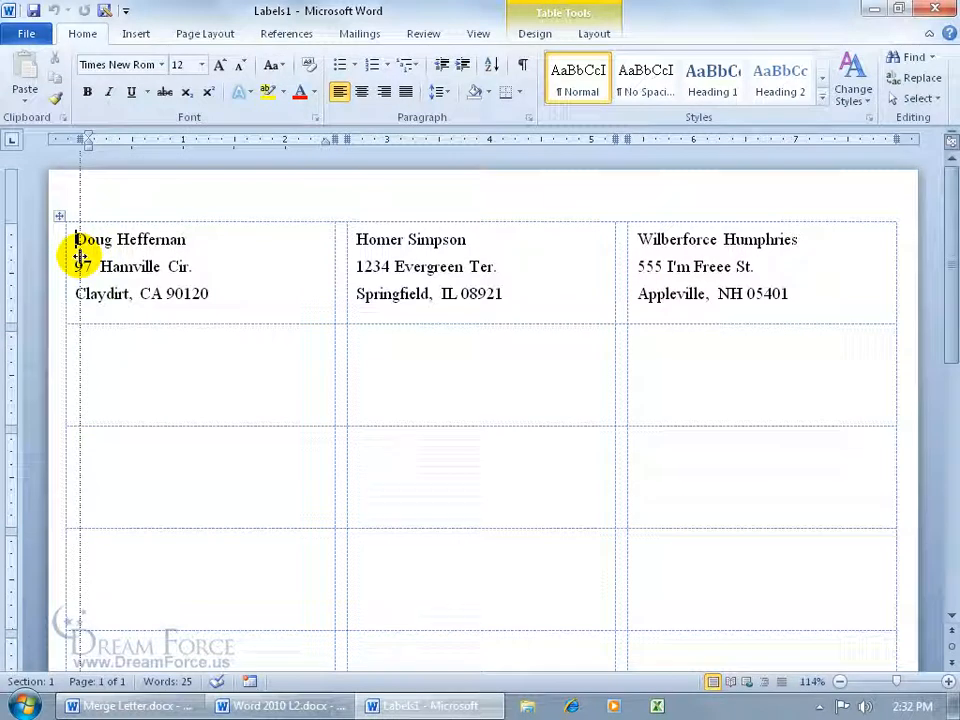
{"action": "left_click_drag", "start_coordinate": [80, 258], "coordinate": [80, 258]}
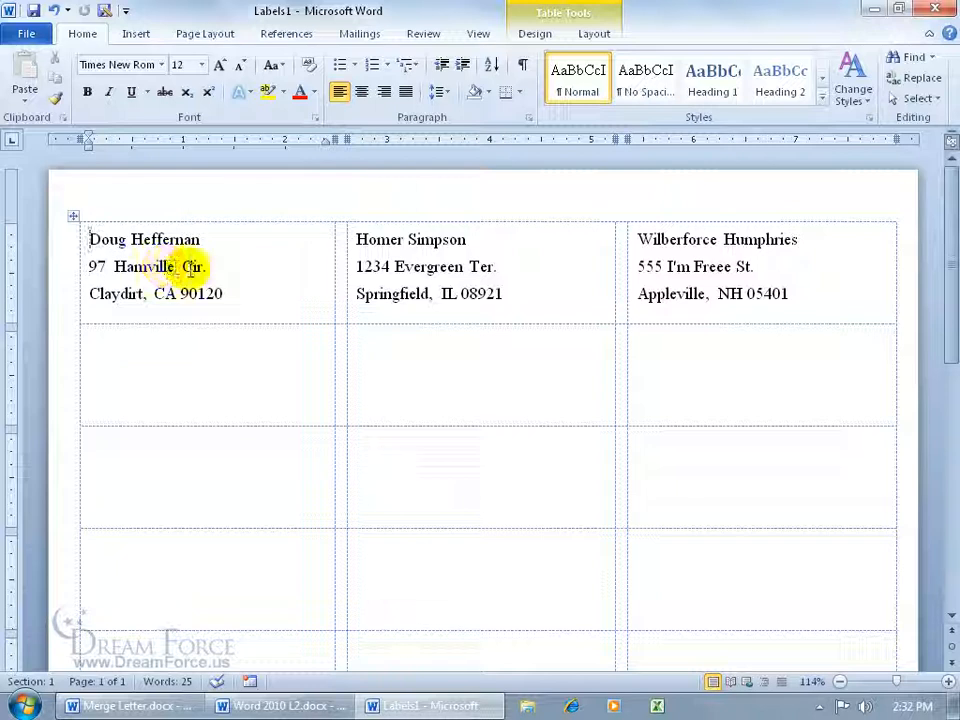
{"action": "left_click_drag", "start_coordinate": [345, 304], "coordinate": [359, 304]}
{"action": "left_click_drag", "start_coordinate": [624, 296], "coordinate": [639, 299]}
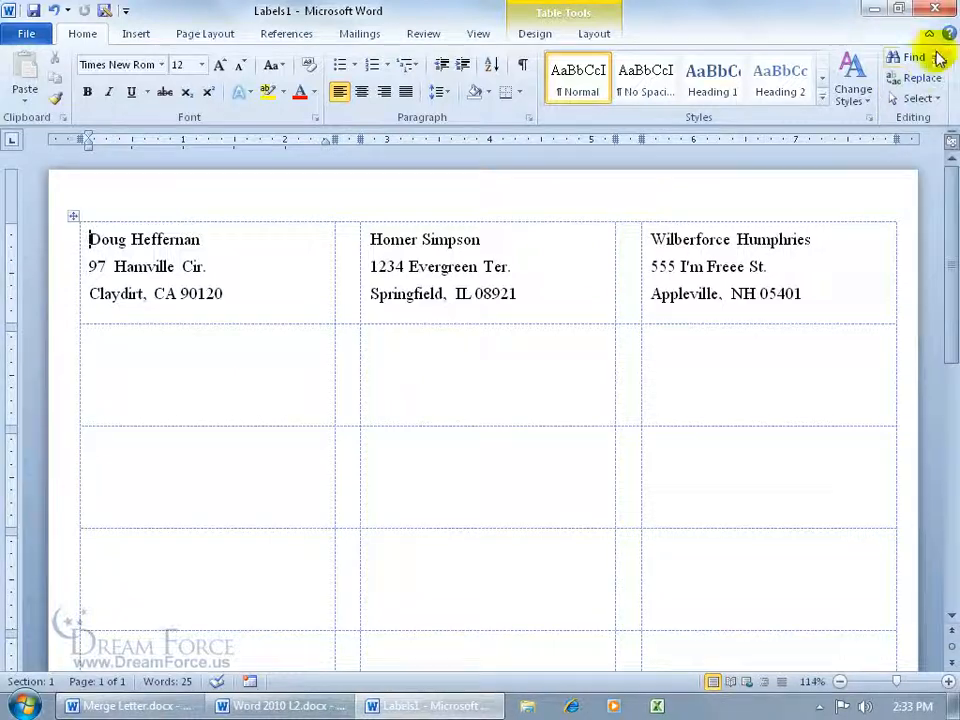
- Close the merged labels document without saving, and close the main merge letter document
{"action": "left_click", "coordinate": [937, 8]}
{"action": "key", "text": "n"}
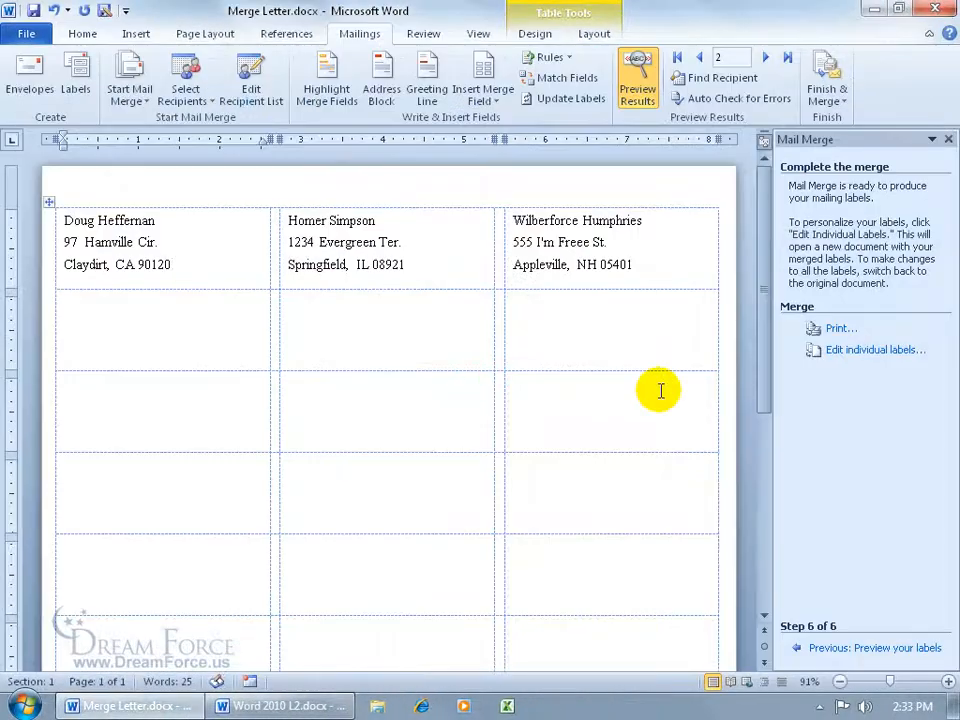
{"action": "left_click", "coordinate": [937, 8]}
{"action": "left_click", "coordinate": [476, 379]}
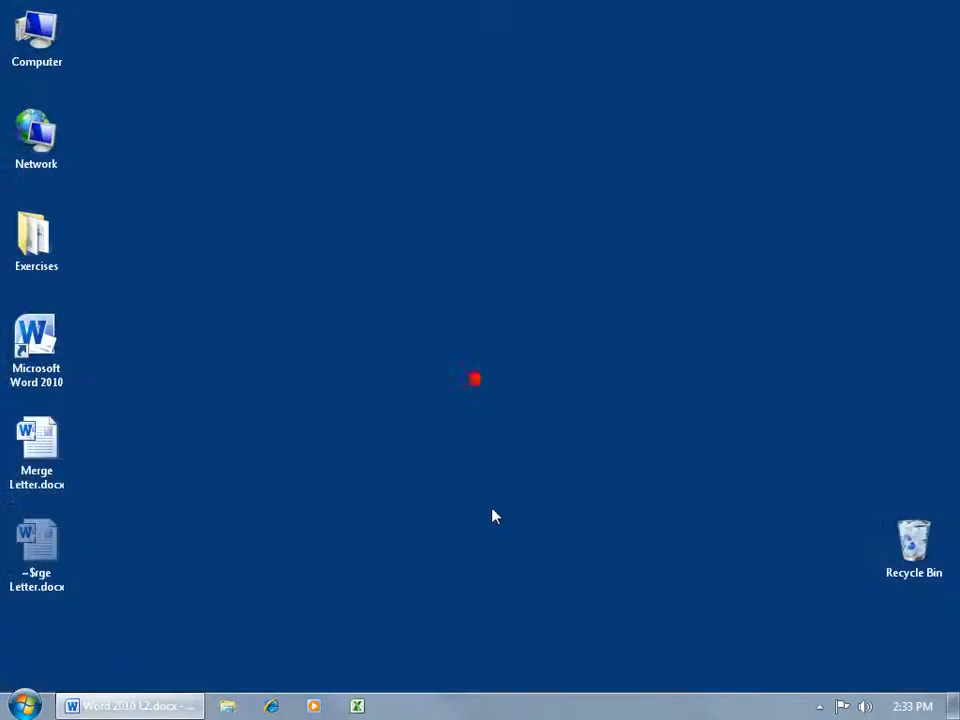
- Reopen Merge Letter.docx from the desktop and accept the prompt to load the mailing list data
{"action": "left_click", "coordinate": [50, 448]}
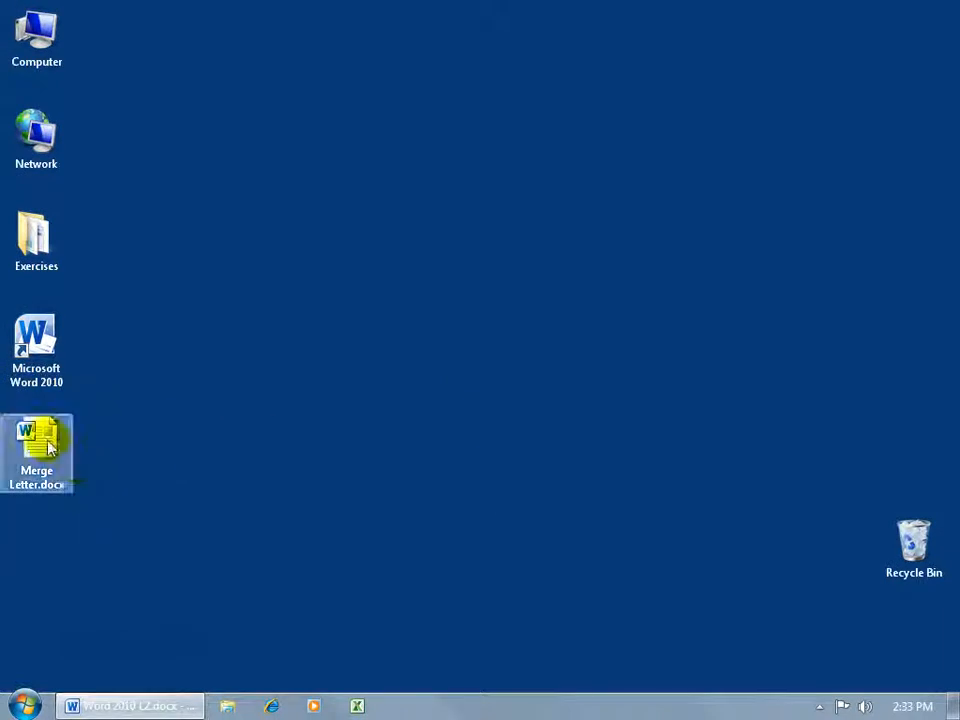
{"action": "double_click", "coordinate": [50, 448]}
{"action": "left_click_drag", "start_coordinate": [410, 322], "coordinate": [467, 336]}
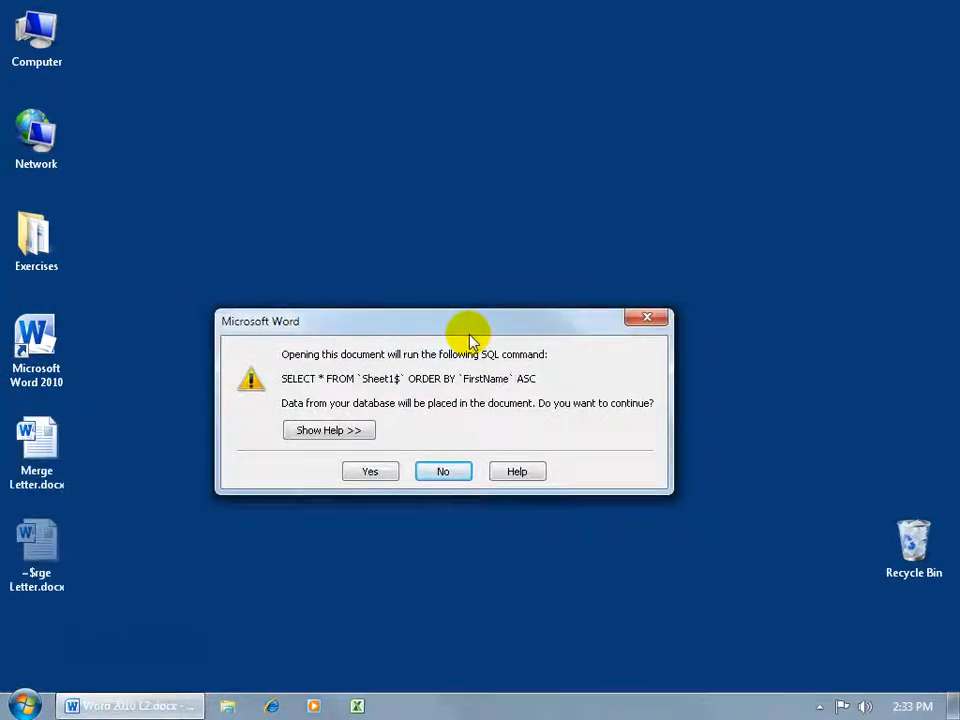
{"action": "left_click", "coordinate": [383, 478]}
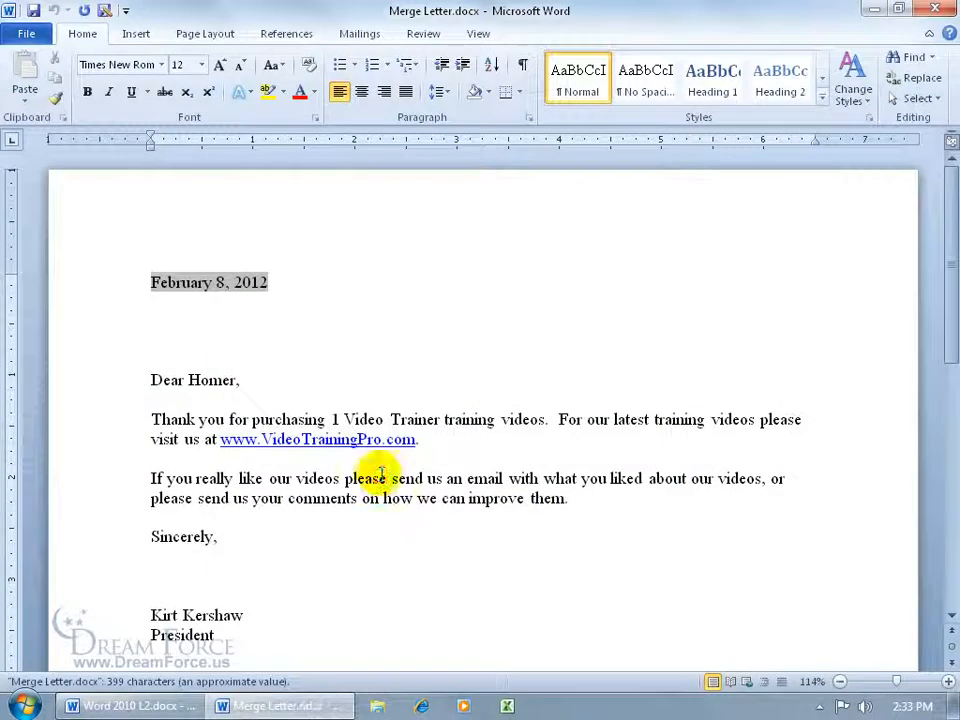
- Start the Step by Step Mail Merge Wizard, return to its first step and choose Directory as the document type
{"action": "left_click", "coordinate": [352, 35]}
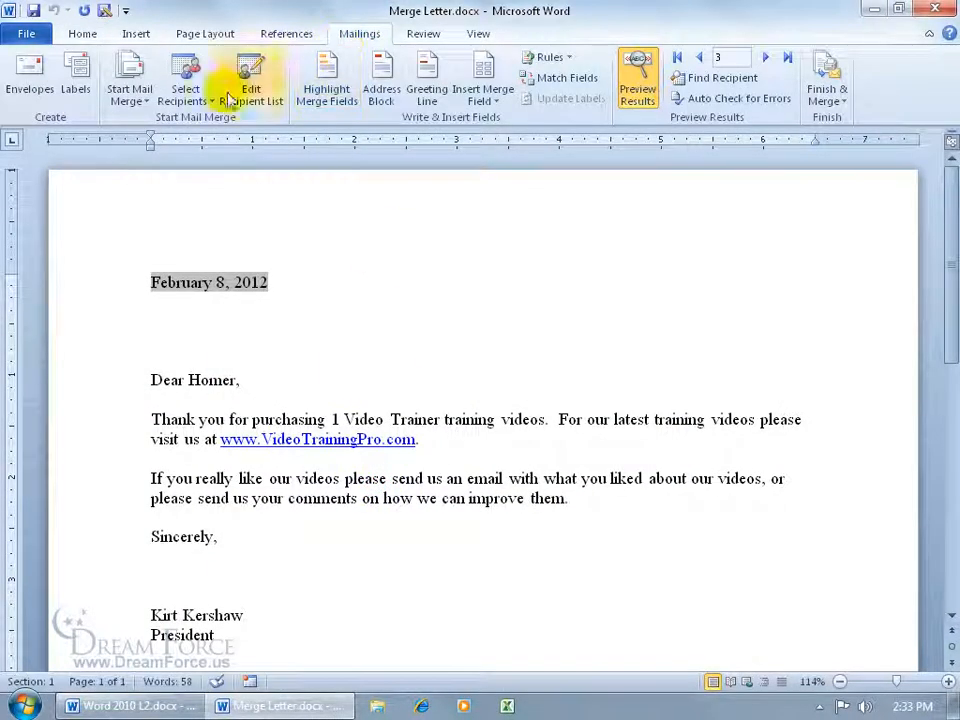
{"action": "left_click", "coordinate": [133, 101]}
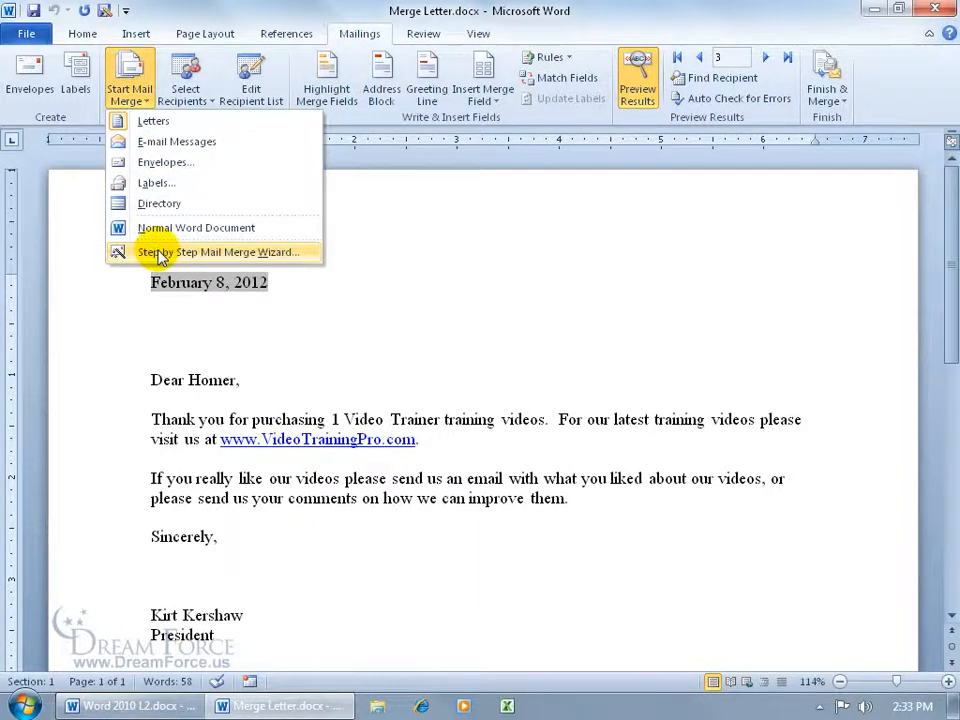
{"action": "left_click", "coordinate": [155, 250]}
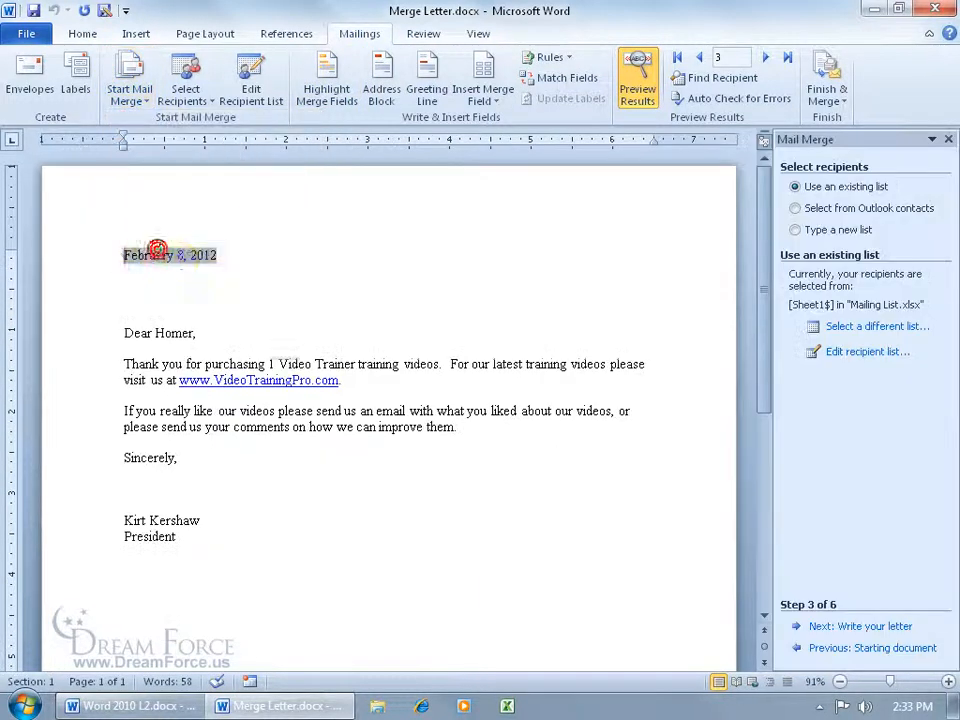
{"action": "left_click", "coordinate": [836, 649]}
{"action": "left_click", "coordinate": [836, 649]}
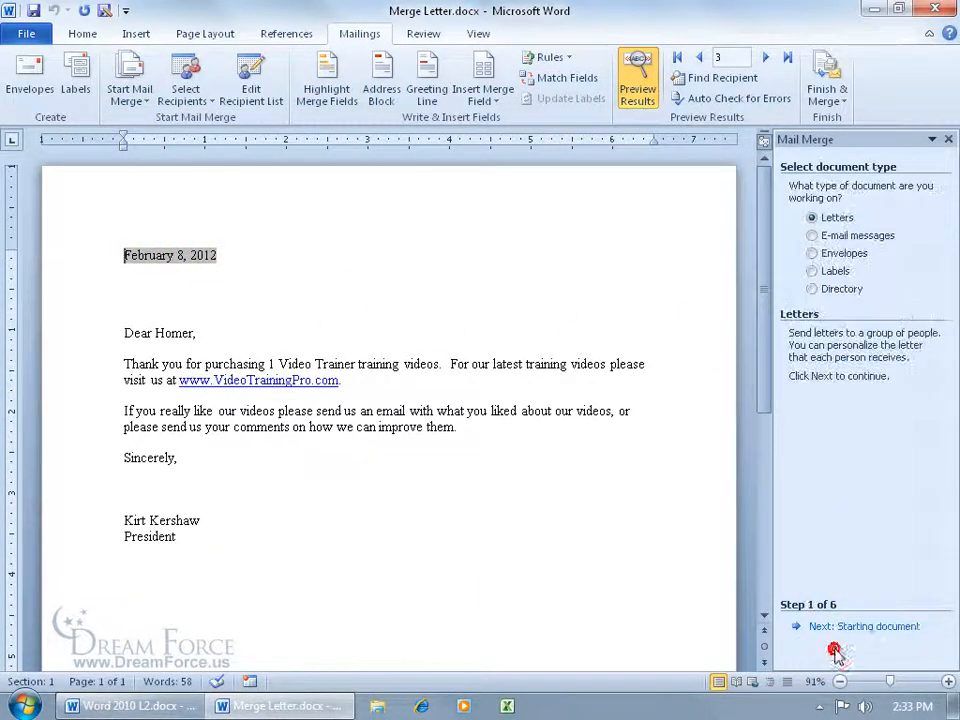
{"action": "left_click", "coordinate": [813, 290]}
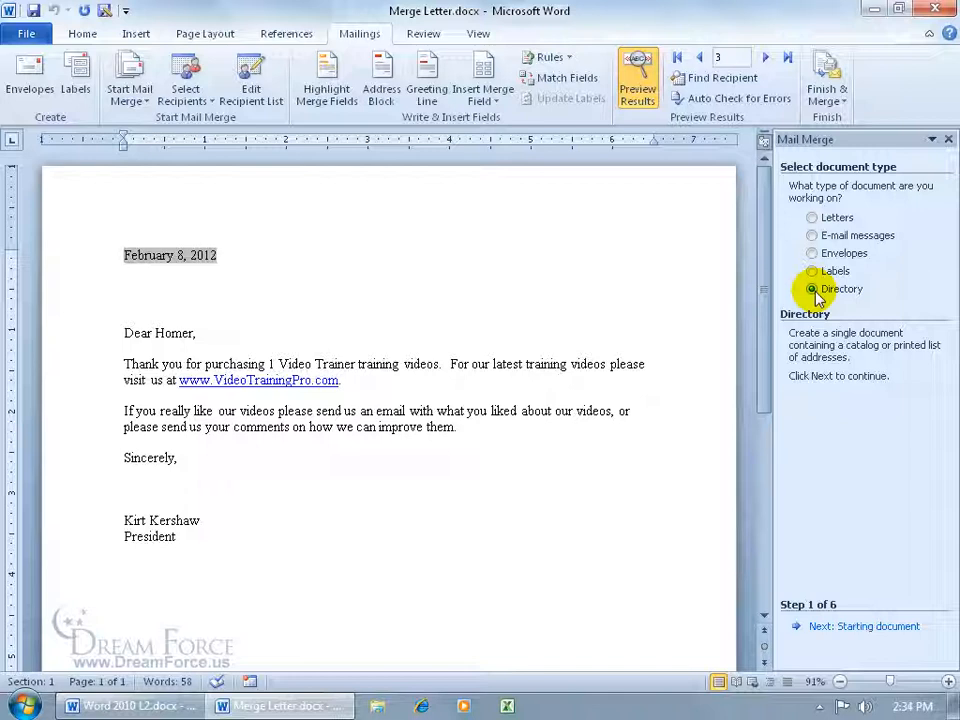
- Advance the wizard using the current document and existing recipient list to arranging the directory
{"action": "left_click", "coordinate": [856, 626]}
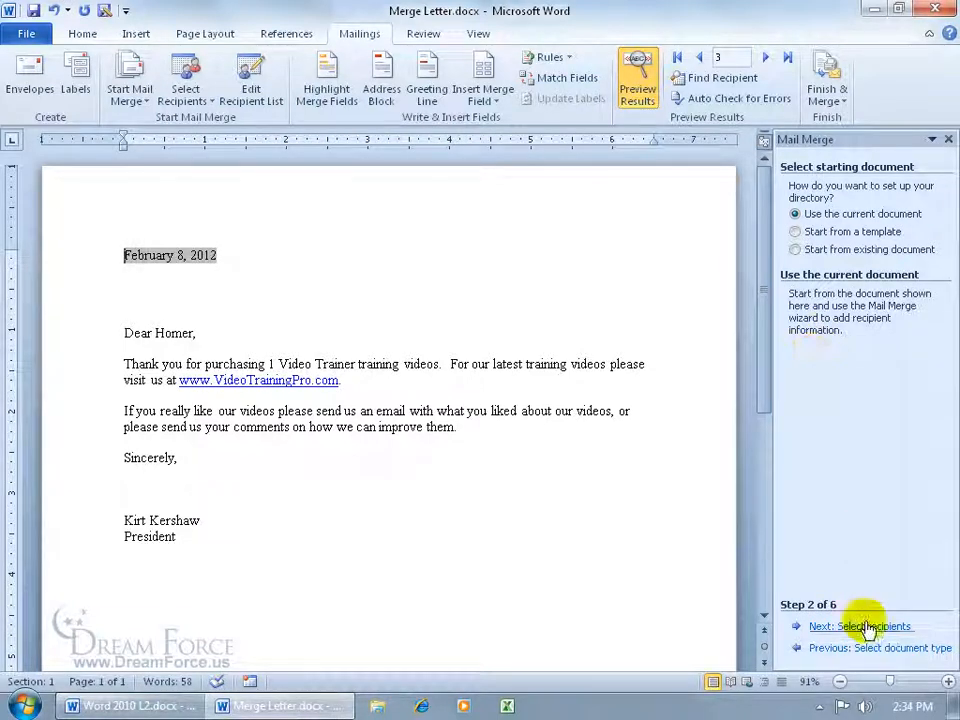
{"action": "left_click", "coordinate": [869, 628]}
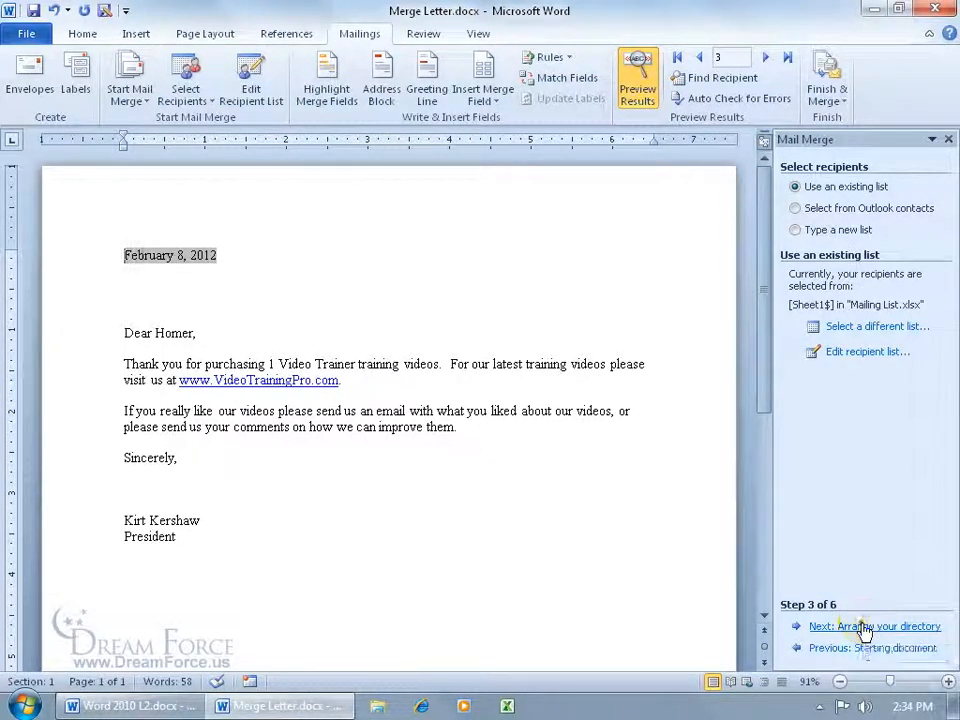
{"action": "left_click", "coordinate": [866, 628]}
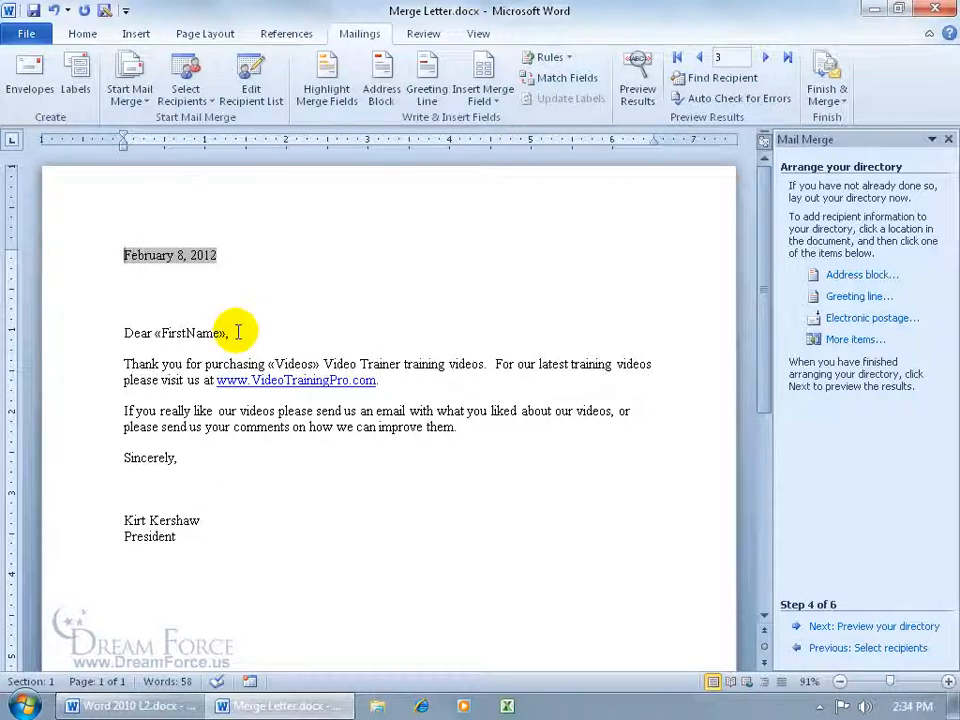
- Delete the letter's body and signature, keeping only the Dear «FirstName», greeting line
{"action": "left_click", "coordinate": [491, 102]}
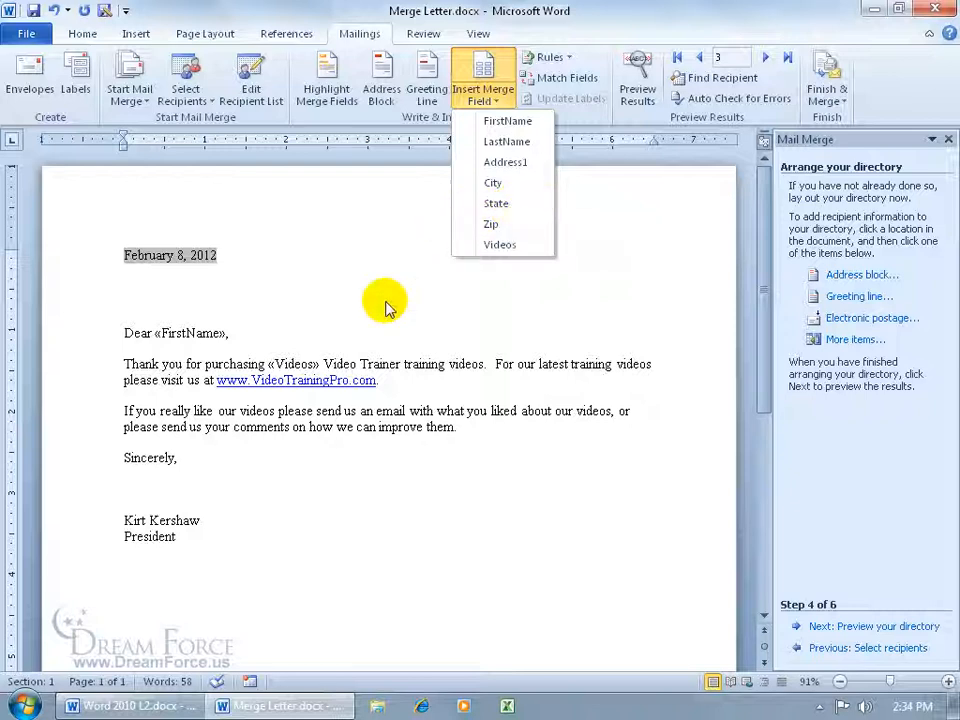
{"action": "left_click", "coordinate": [307, 334]}
{"action": "left_click_drag", "start_coordinate": [214, 536], "coordinate": [122, 360]}
{"action": "key", "text": "Delete"}
{"action": "key", "text": "BackSpace"}
{"action": "type", "text": ","}
{"action": "key", "text": "Return"}
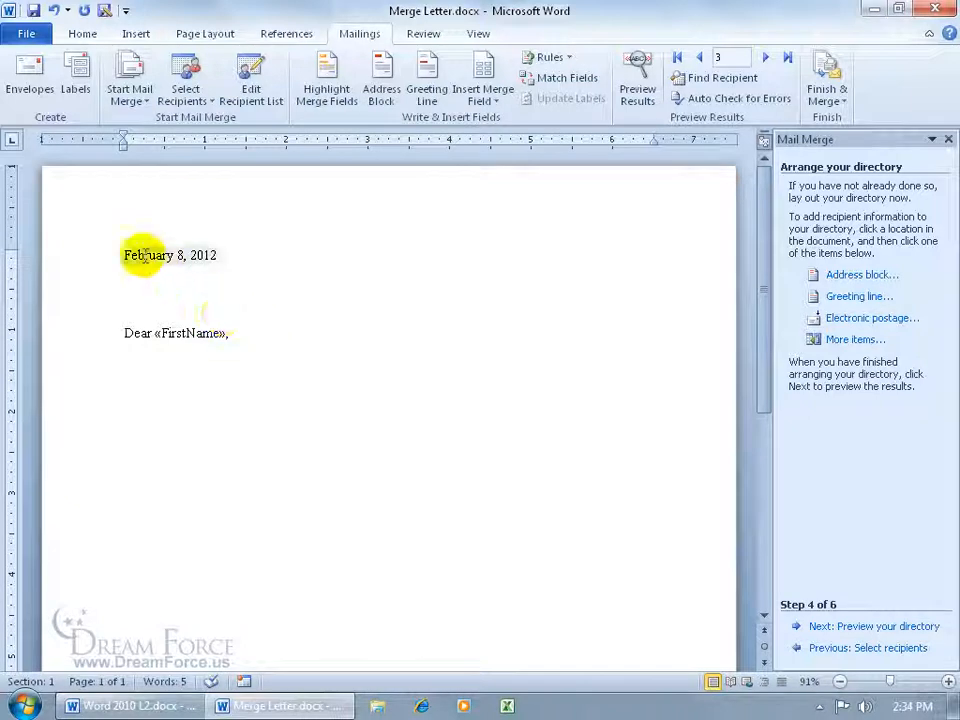
- Delete the date line above the greeting and add a blank paragraph after the greeting
{"action": "left_click", "coordinate": [104, 257]}
{"action": "key", "text": "Delete"}
{"action": "key", "text": "Delete"}
{"action": "key", "text": "Delete"}
{"action": "key", "text": "Delete"}
{"action": "key", "text": "Delete"}
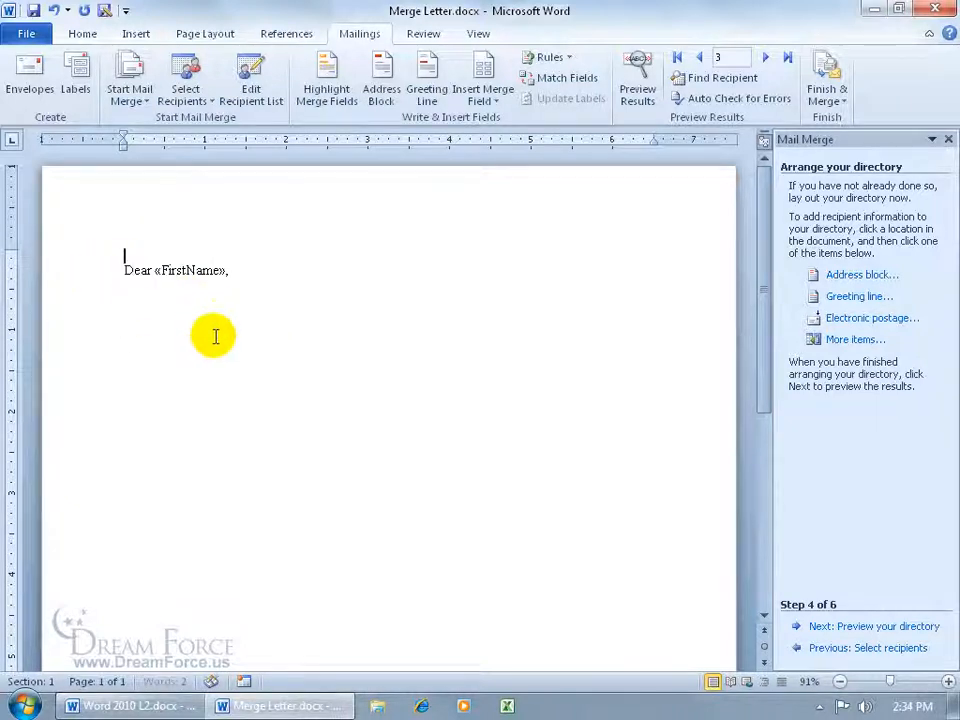
{"action": "left_click", "coordinate": [250, 272]}
{"action": "left_click", "coordinate": [250, 272]}
{"action": "key", "text": "Return"}
{"action": "left_click", "coordinate": [240, 290]}
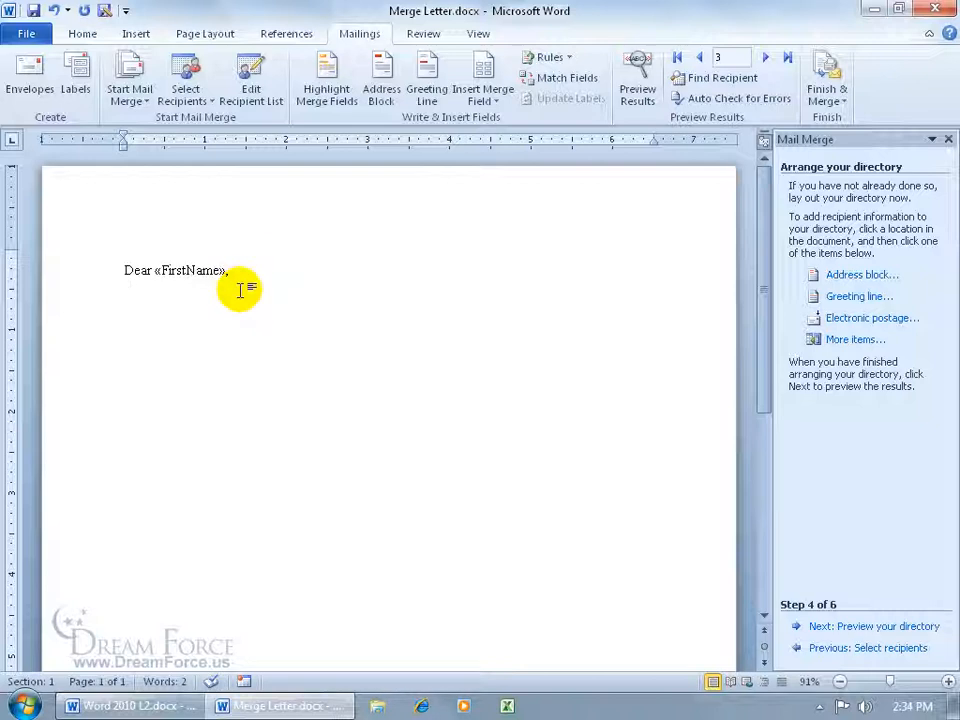
- Preview the directory and merge all records into a new document
{"action": "left_click", "coordinate": [853, 626]}
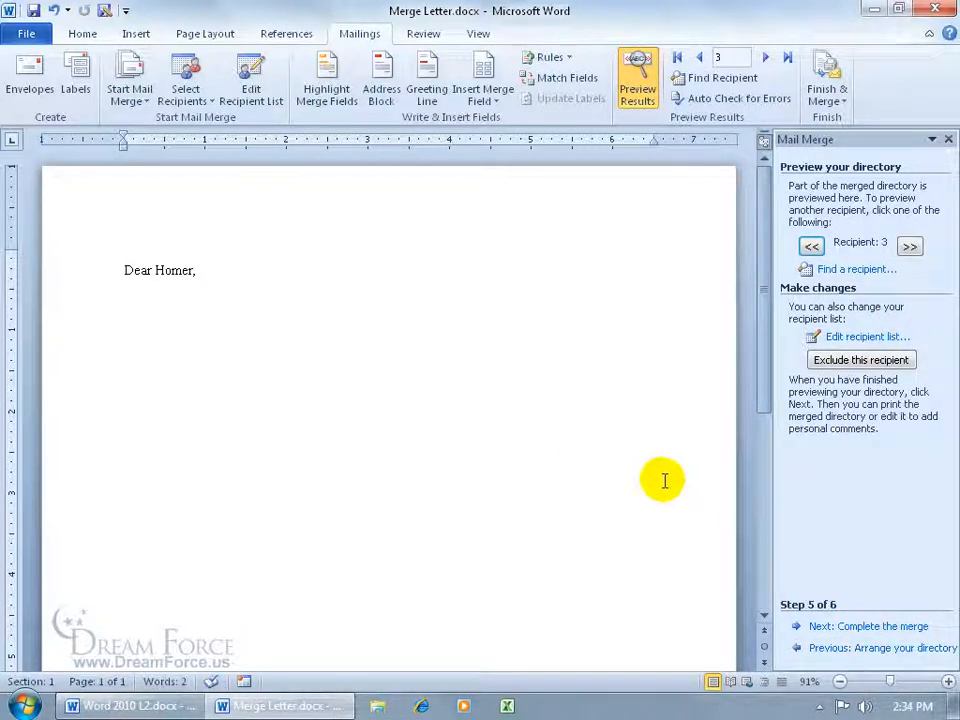
{"action": "left_click", "coordinate": [855, 626]}
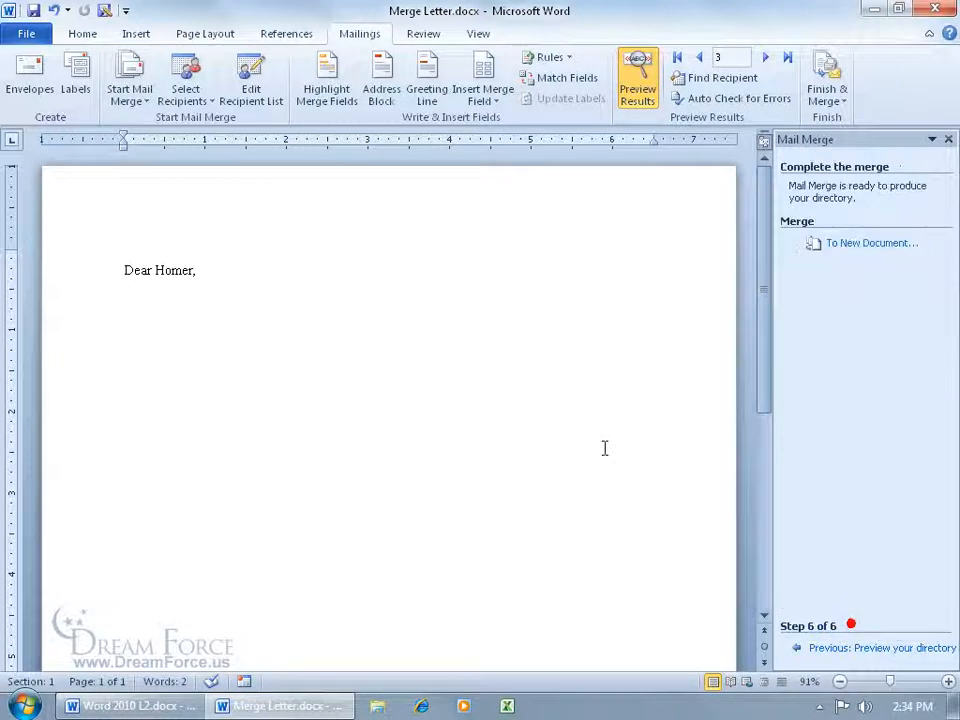
{"action": "left_click", "coordinate": [882, 243]}
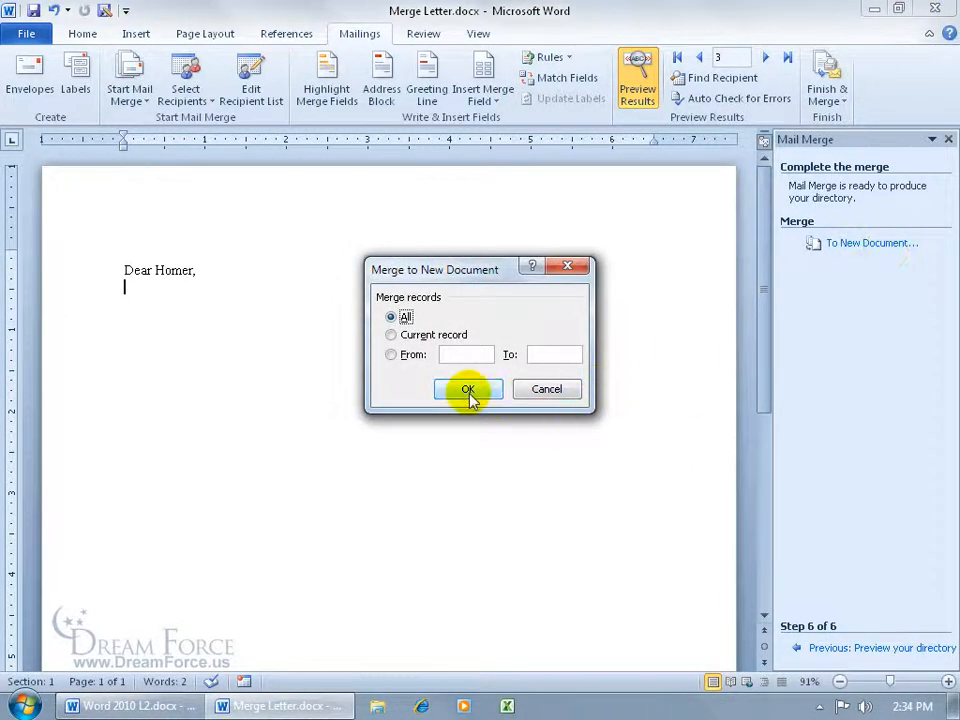
{"action": "left_click", "coordinate": [468, 390]}
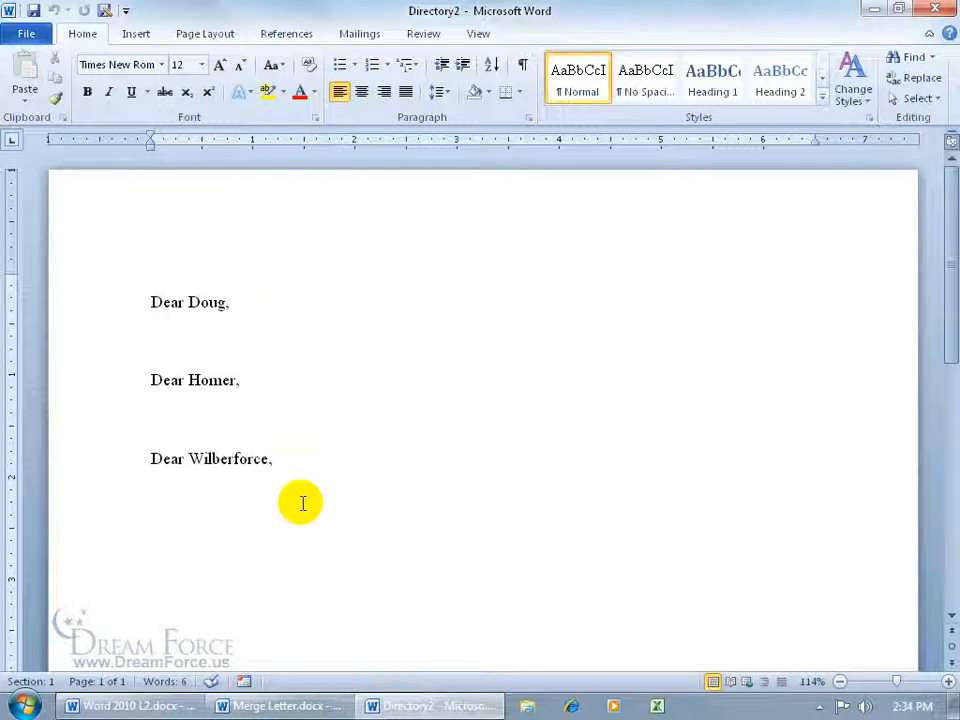
- Close the merged directory document without saving
{"action": "left_click", "coordinate": [937, 10]}
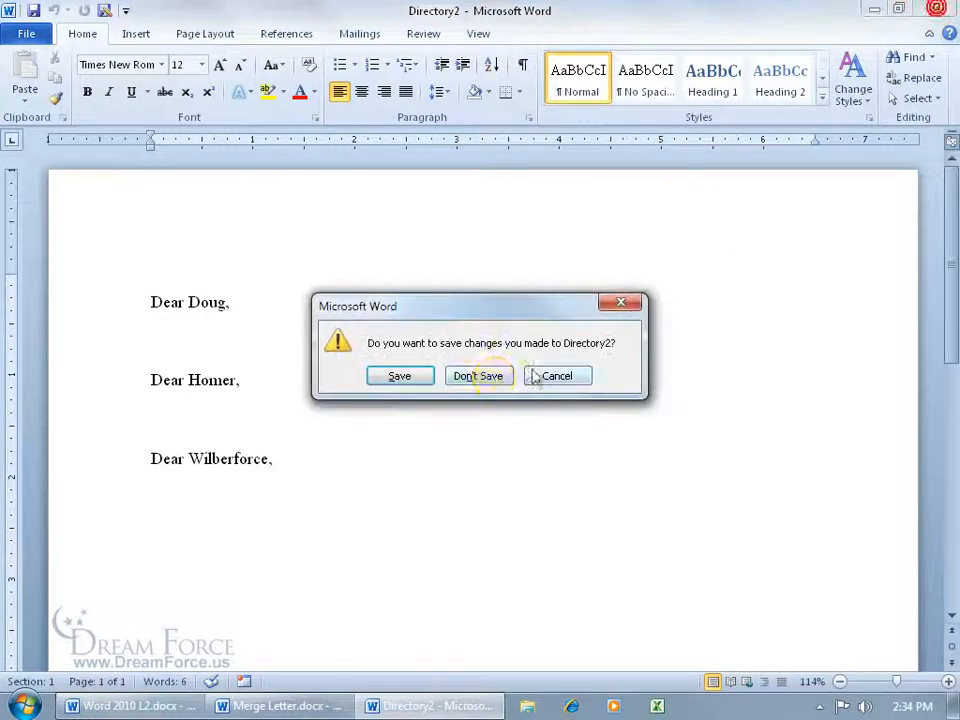
{"action": "left_click", "coordinate": [490, 377]}
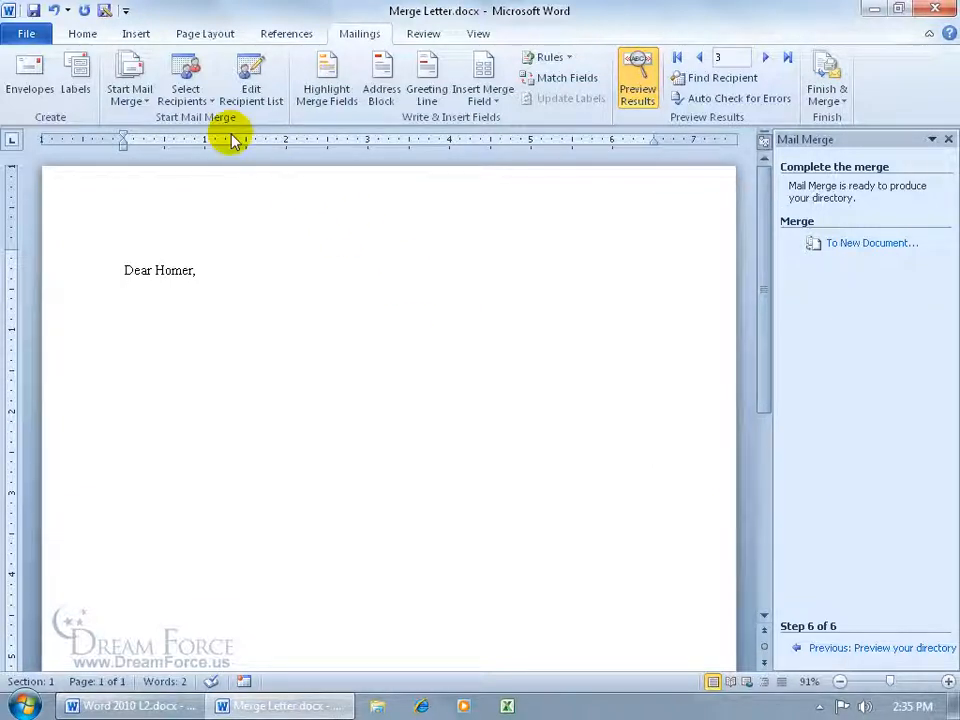
- Switch the document to a labels merge using Avery US Letter 5160 Easy Peel Address Labels, accepting that its contents are replaced
{"action": "left_click", "coordinate": [135, 98]}
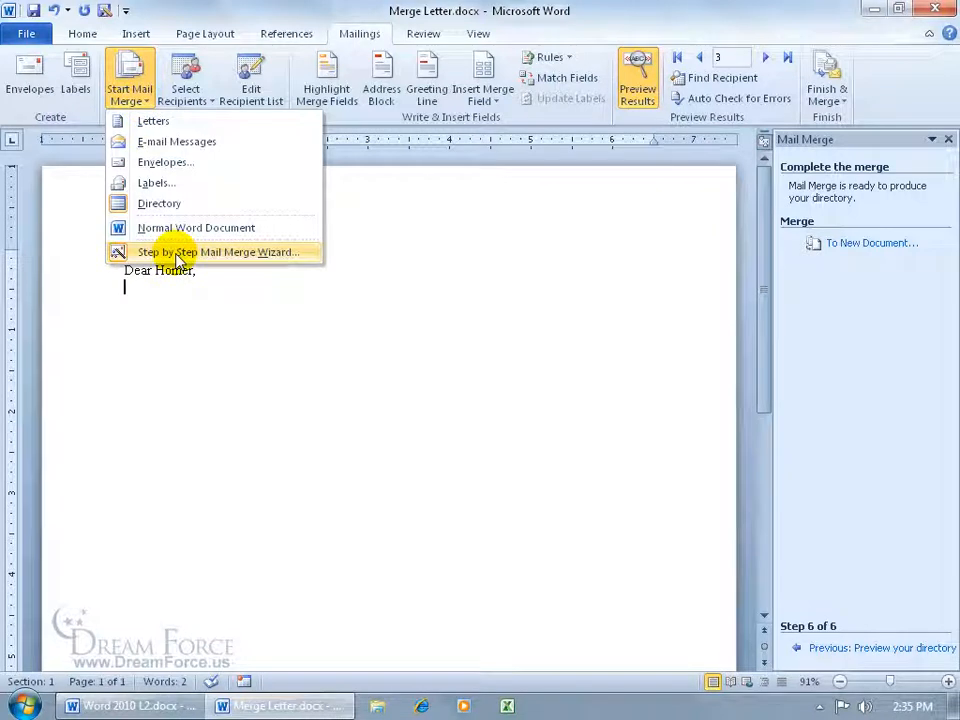
{"action": "left_click", "coordinate": [150, 183]}
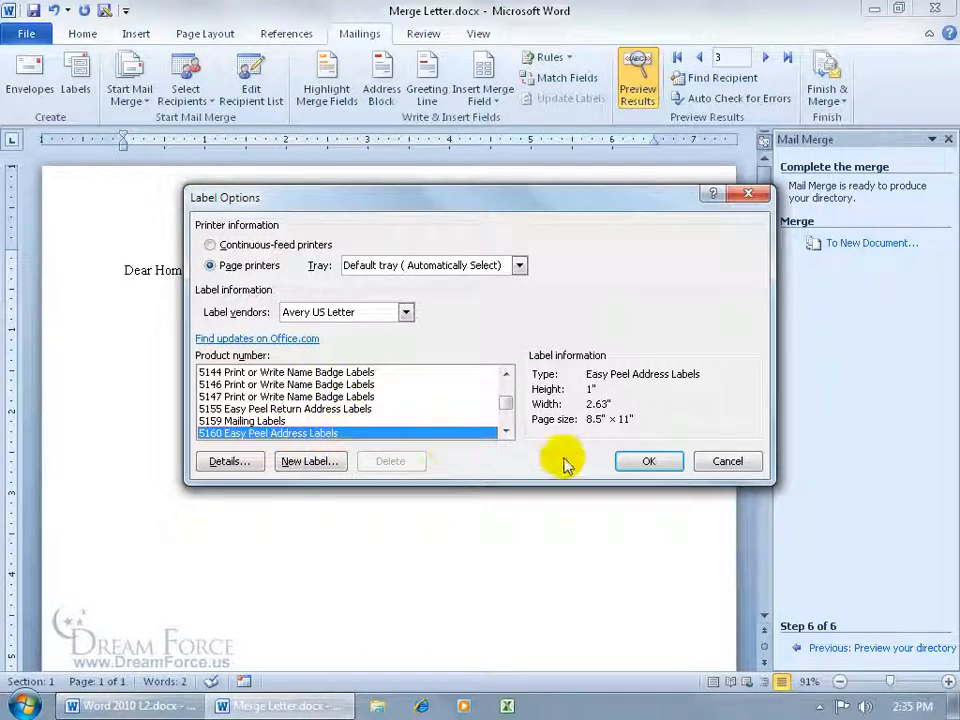
{"action": "left_click", "coordinate": [658, 462]}
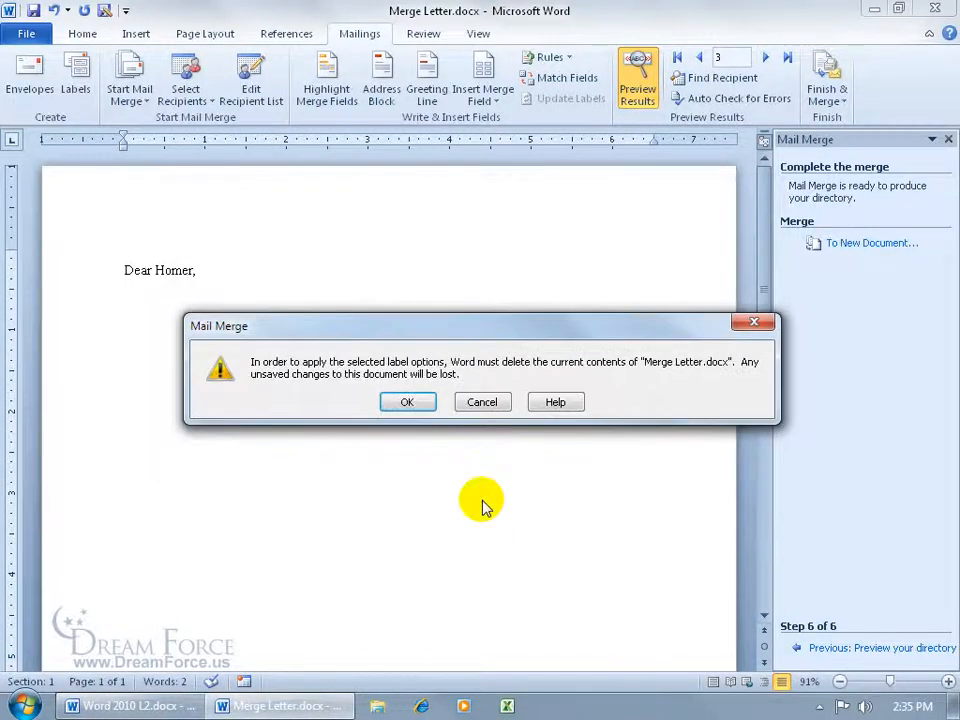
{"action": "left_click", "coordinate": [408, 402]}
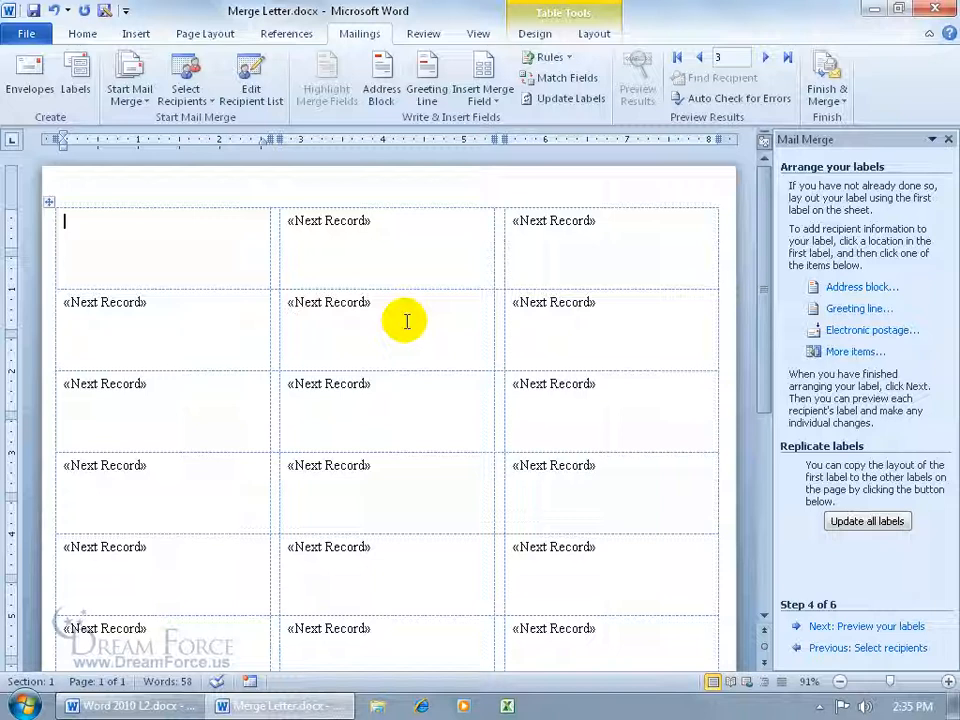
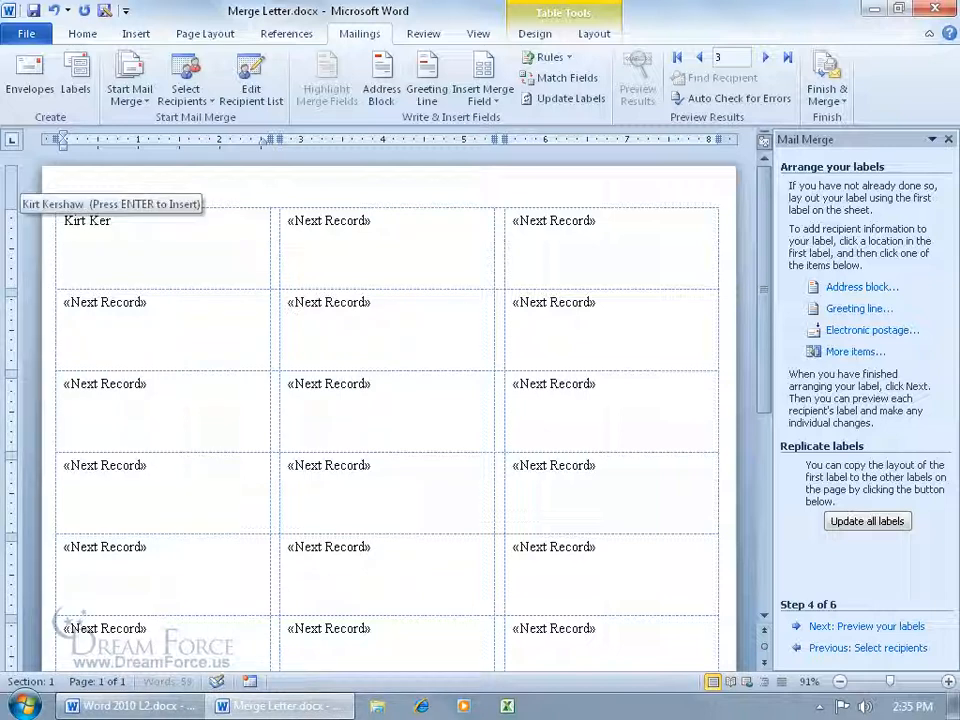
- Type a sender's name and street address into the first label, ending with the line Sandy, UT 84092
{"action": "key", "text": "Return"}
{"action": "key", "text": "Return"}
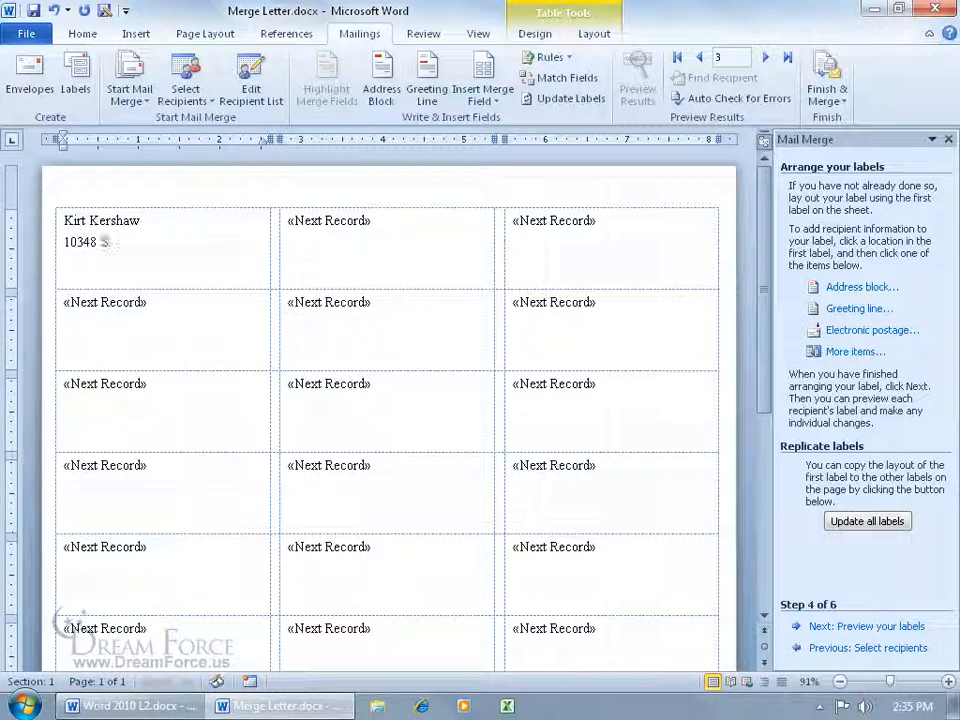
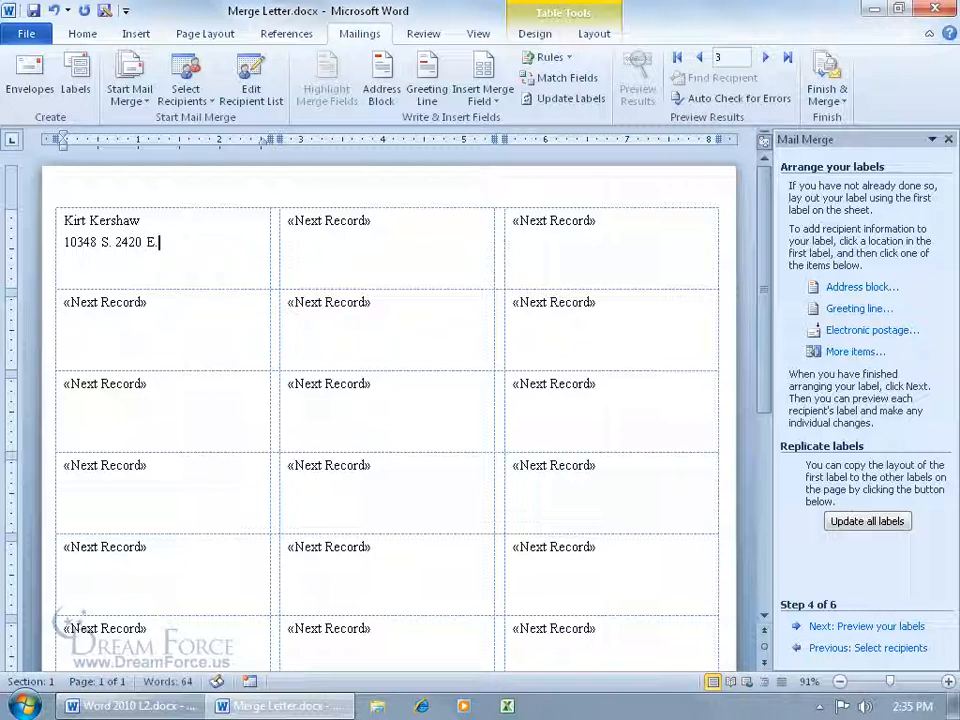
{"action": "key", "text": "Return"}
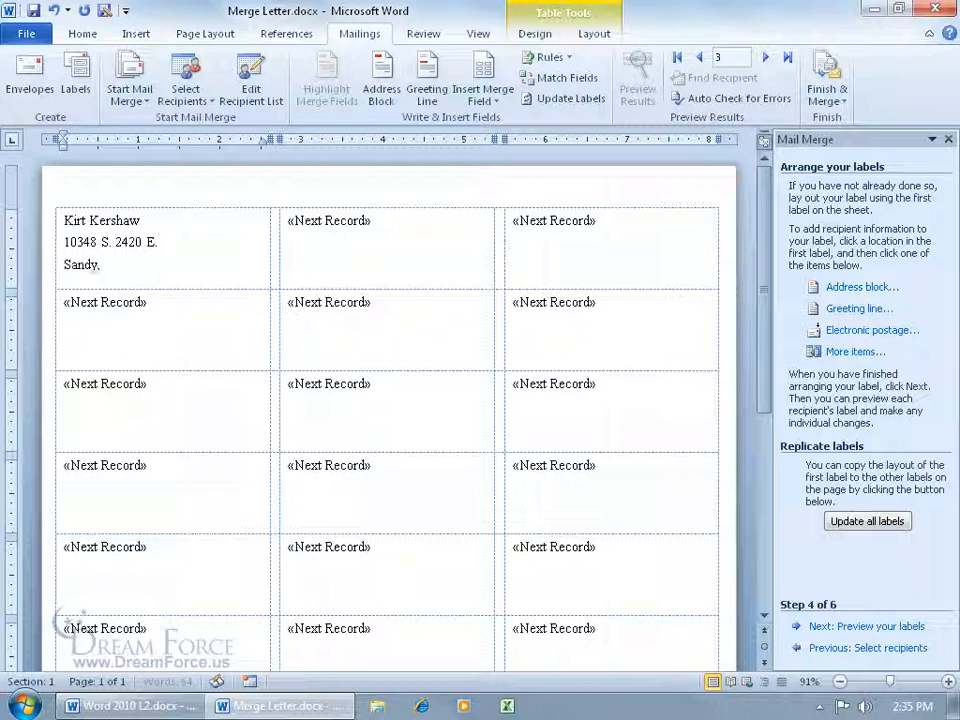
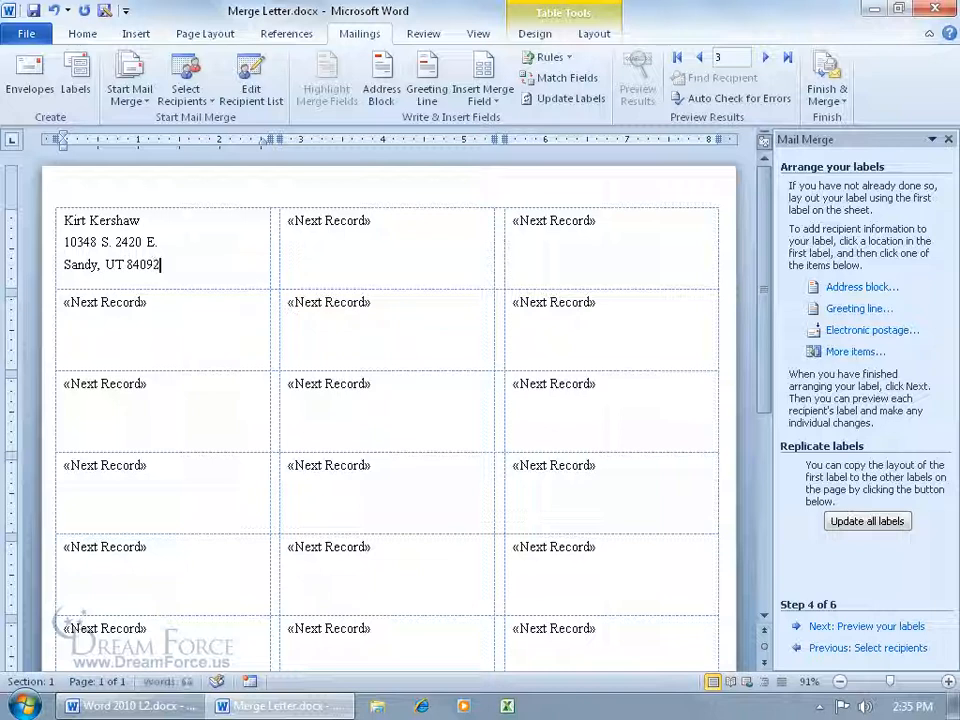
- Copy the first label's layout to all labels and preview the merged labels
{"action": "left_click", "coordinate": [896, 528]}
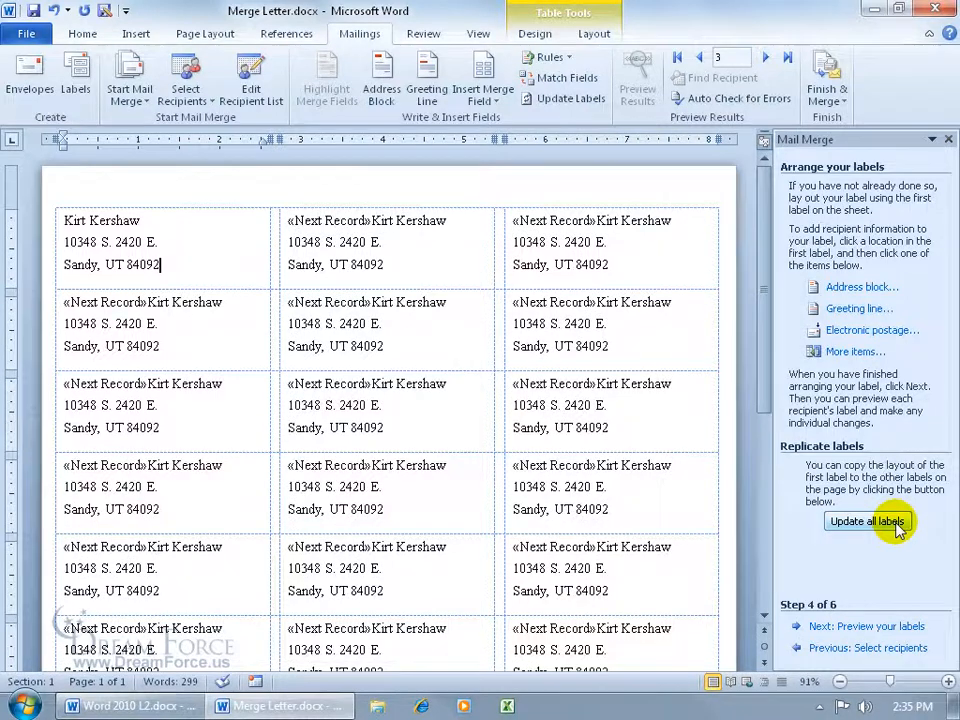
{"action": "left_click", "coordinate": [875, 626]}
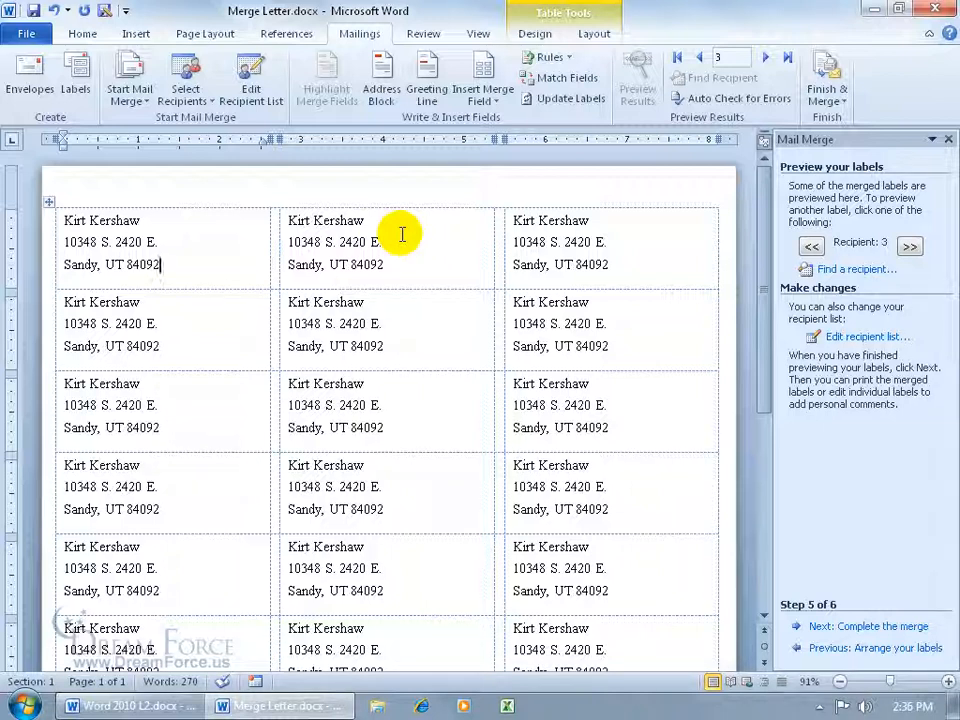
{"action": "left_click", "coordinate": [60, 224]}
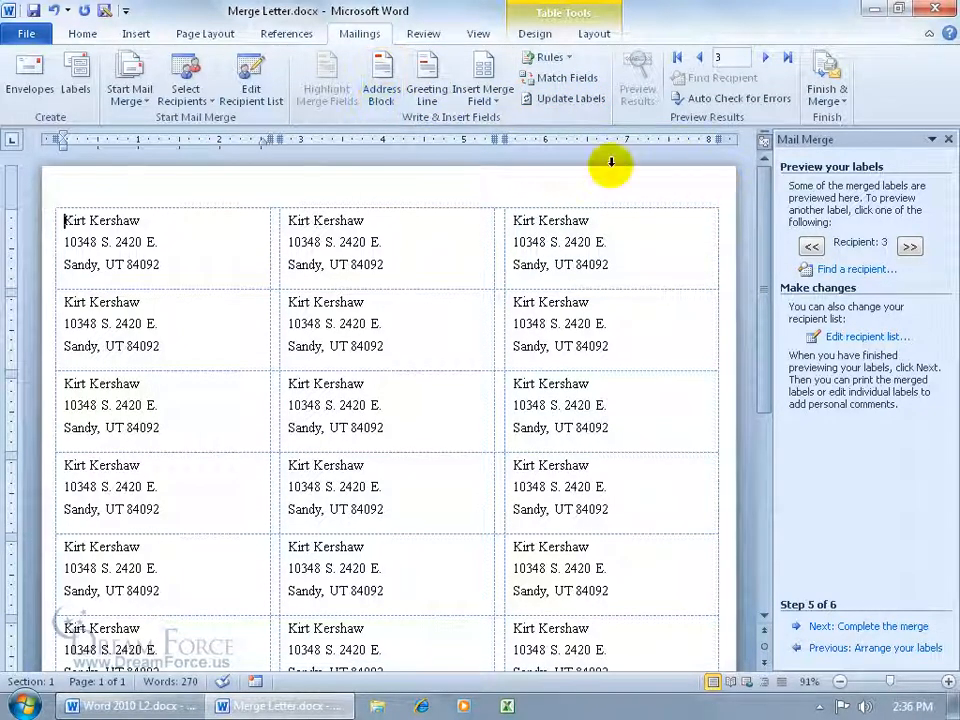
- Close the Mail Merge pane without finishing the merge
{"action": "left_click", "coordinate": [820, 110]}
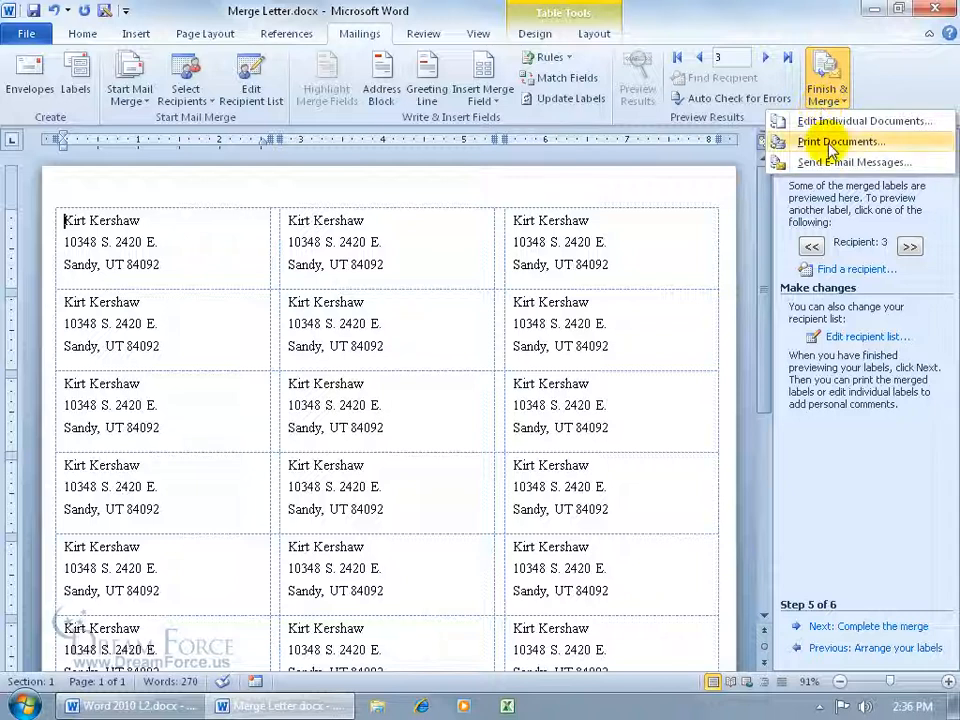
{"action": "left_click", "coordinate": [888, 78]}
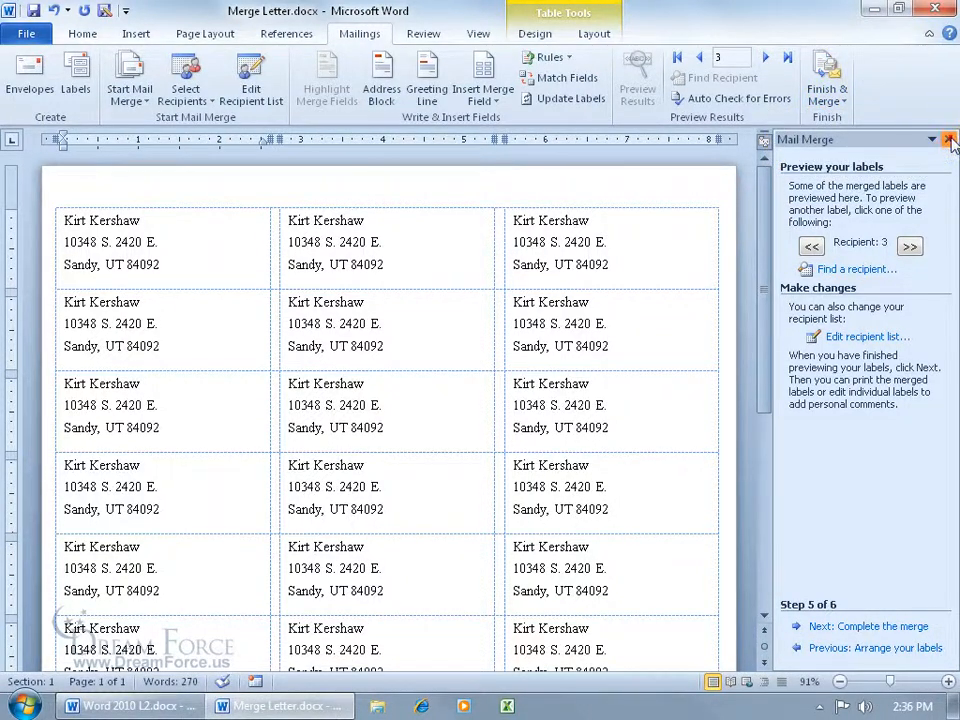
{"action": "left_click", "coordinate": [947, 139]}
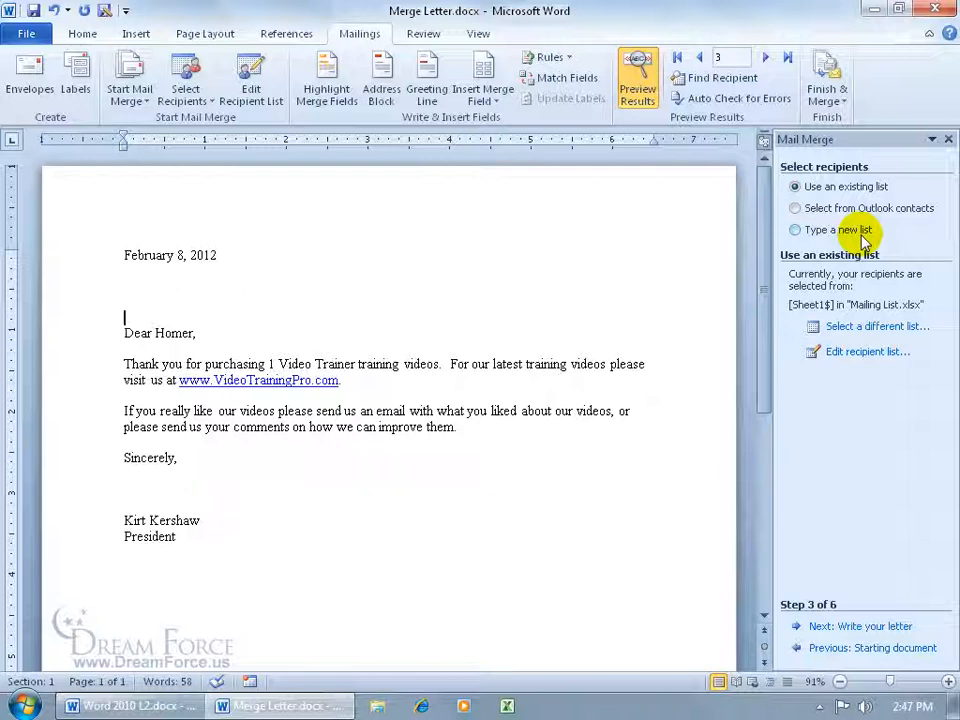
- Create a new blank document
{"action": "left_click", "coordinate": [26, 34]}
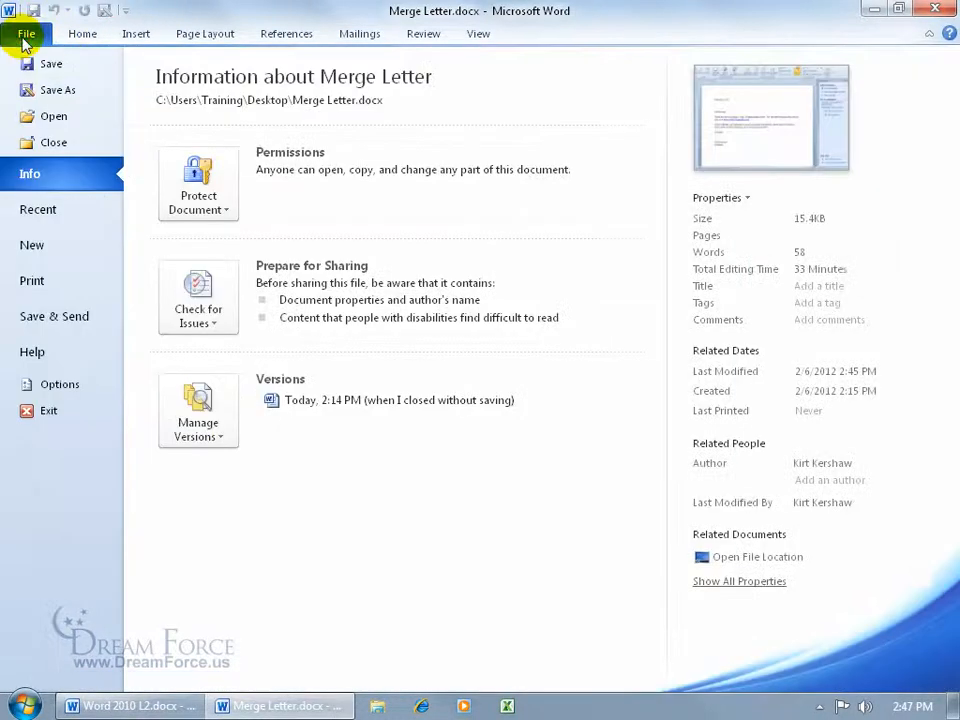
{"action": "left_click", "coordinate": [55, 247]}
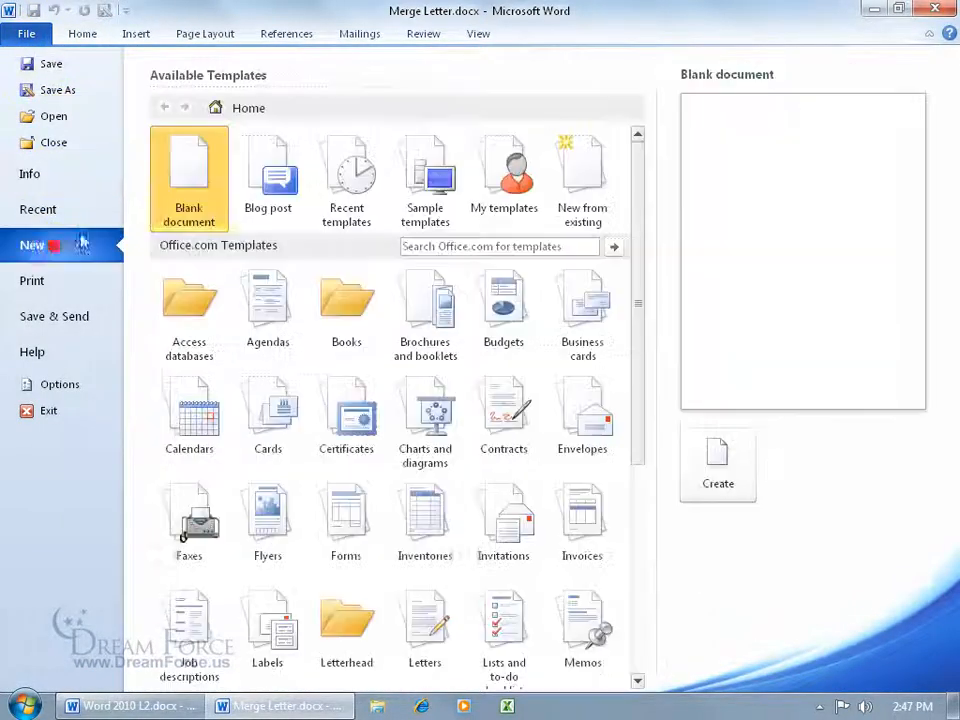
{"action": "double_click", "coordinate": [188, 178]}
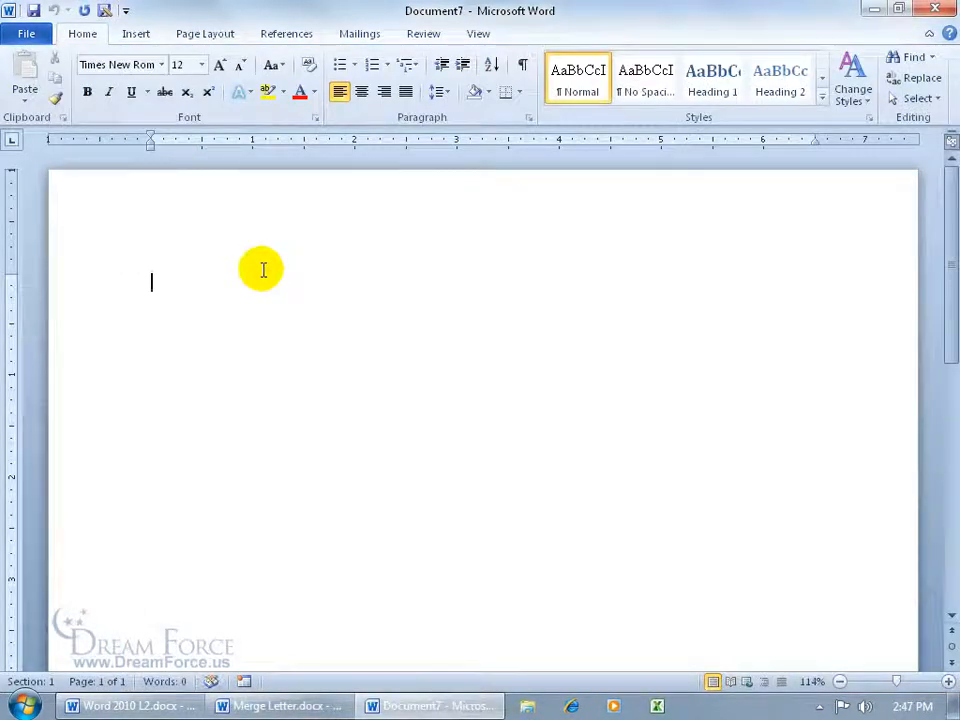
- Insert a table with four columns and two rows
{"action": "left_click", "coordinate": [137, 33]}
{"action": "left_click", "coordinate": [117, 86]}
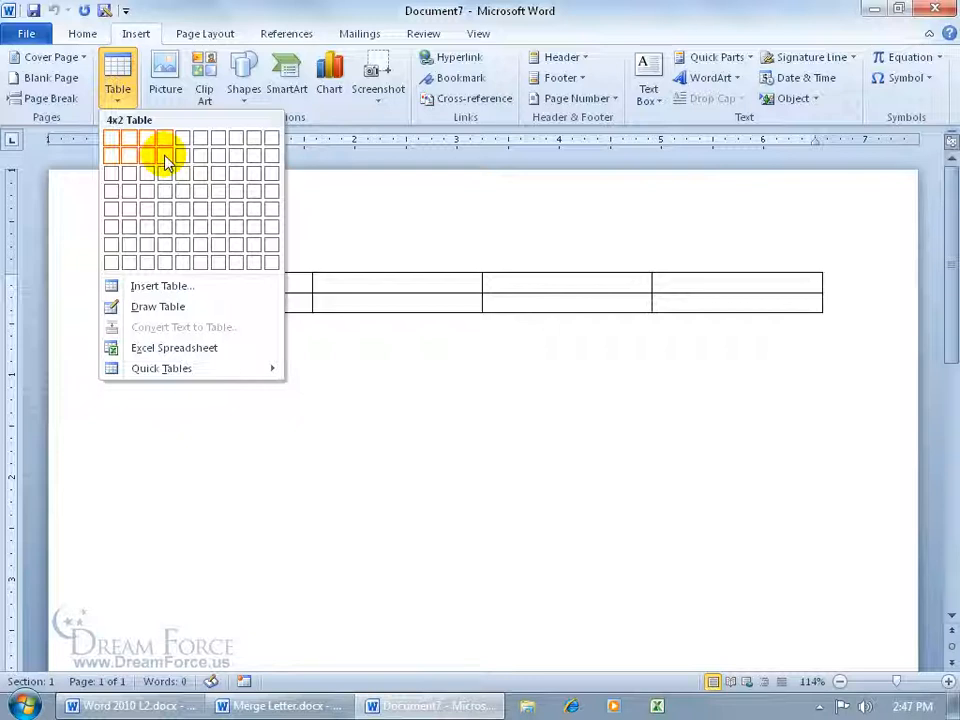
{"action": "left_click", "coordinate": [165, 158]}
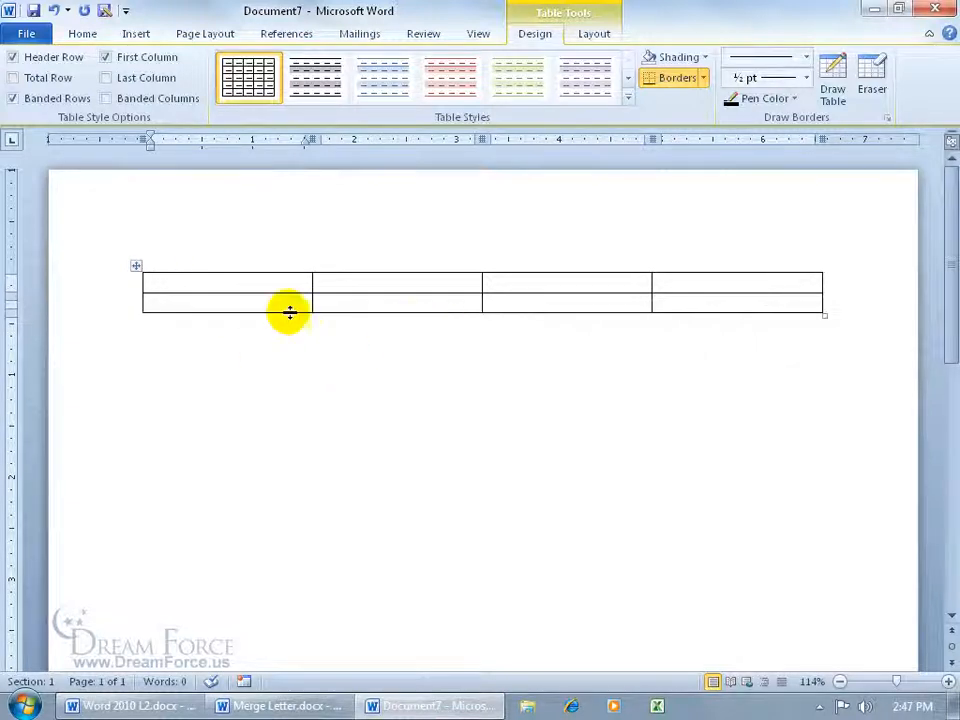
- Enter the header row First, Last, Phone and Ext in the table
{"action": "left_click", "coordinate": [226, 283]}
{"action": "type", "text": "First"}
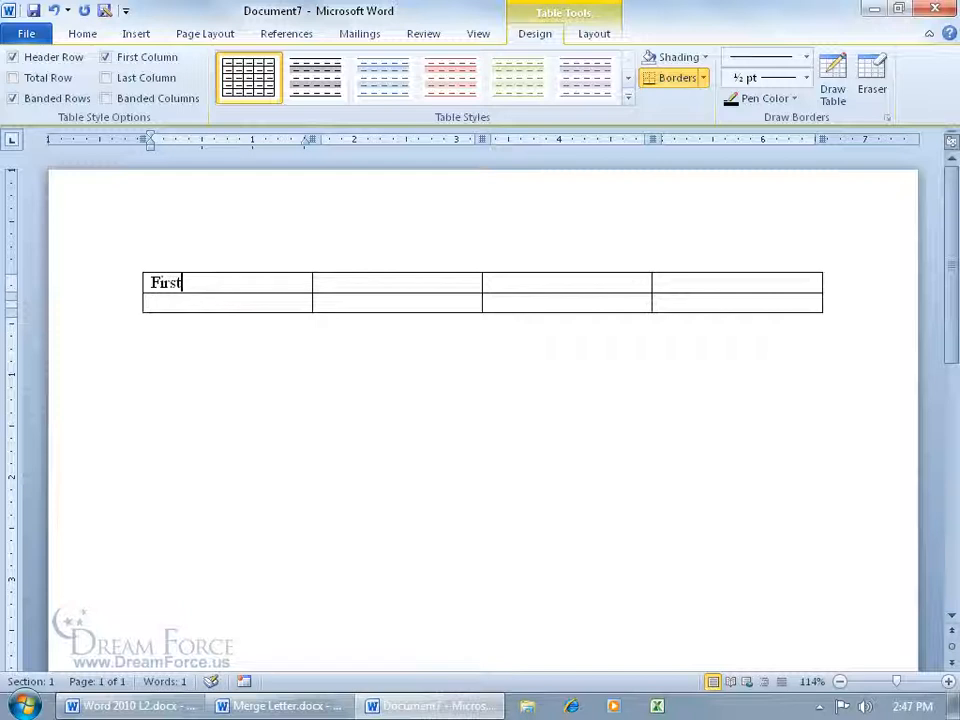
{"action": "key", "text": "Tab"}
{"action": "type", "text": "Last"}
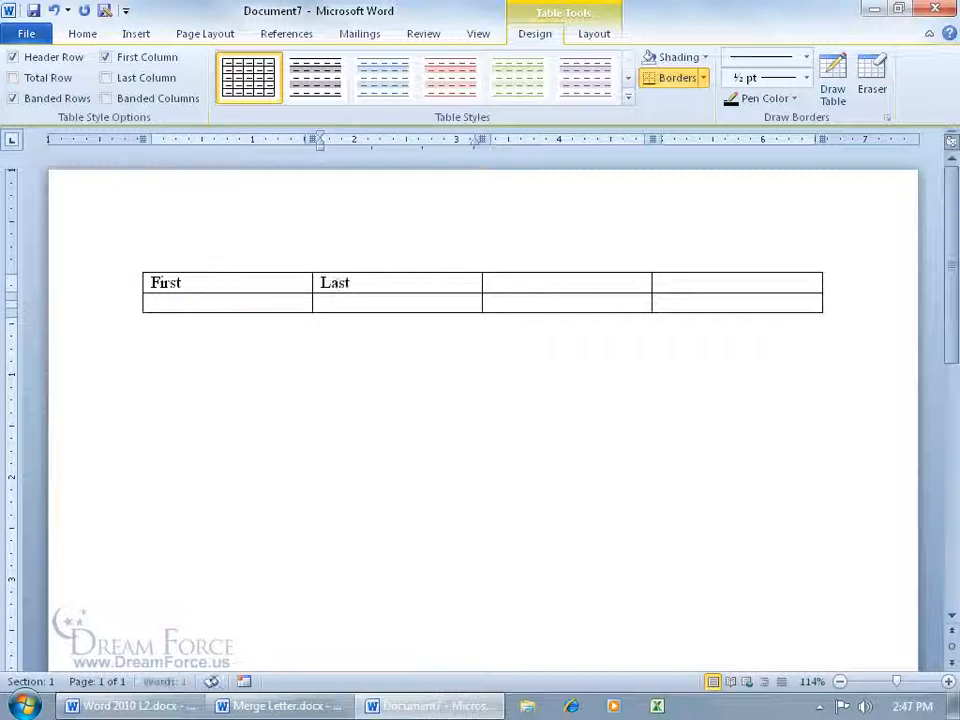
{"action": "key", "text": "Tab"}
{"action": "key", "text": "Tab"}
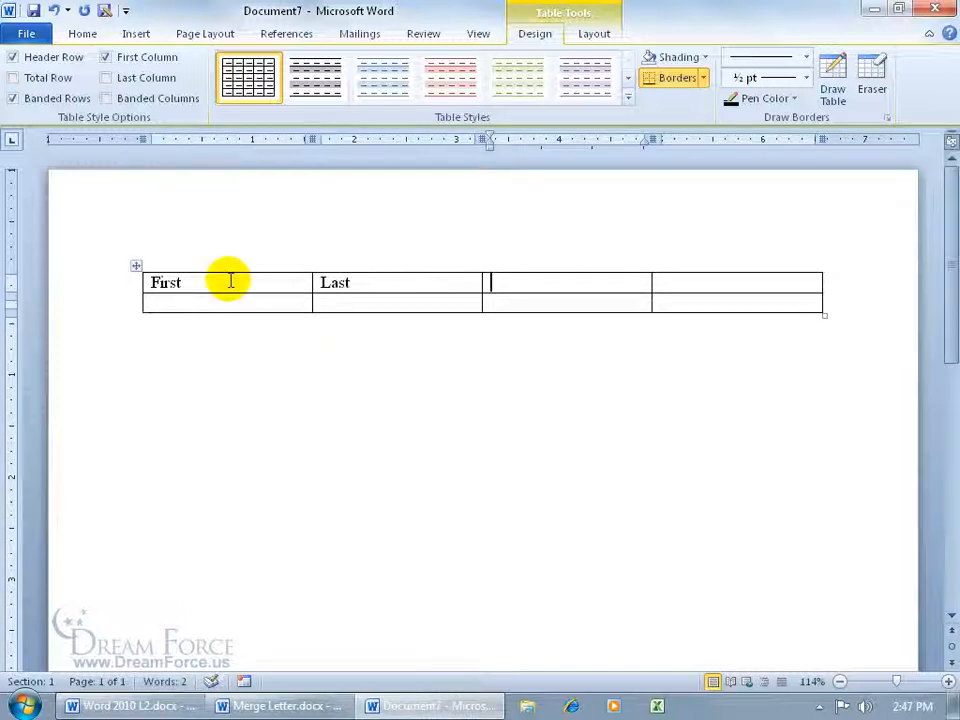
{"action": "type", "text": "Phone"}
{"action": "key", "text": "Tab"}
{"action": "type", "text": "Ext"}
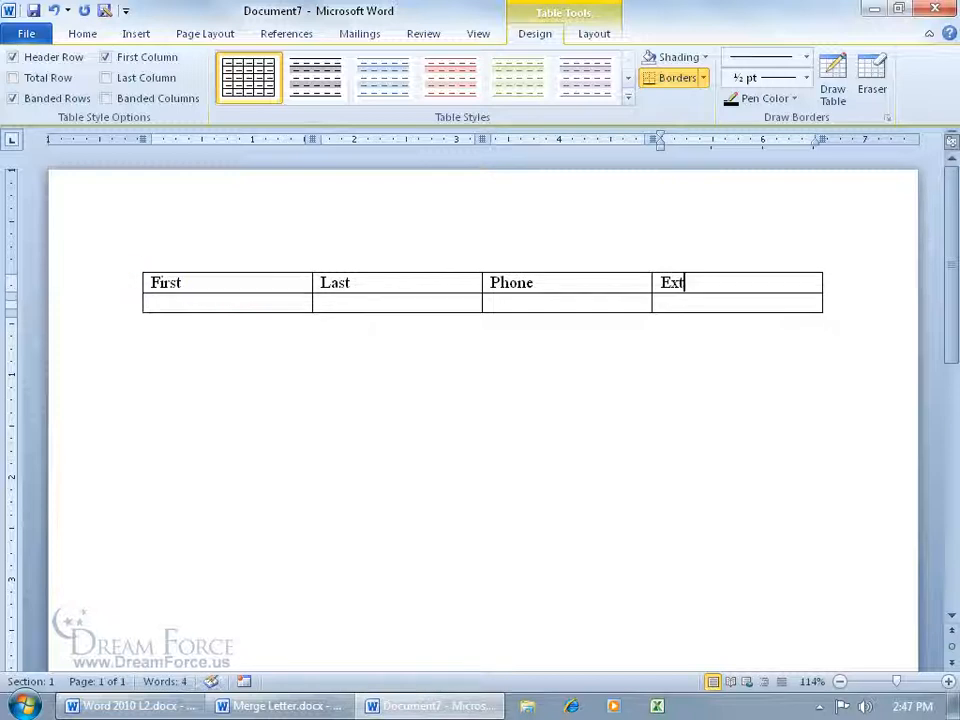
{"action": "key", "text": "Tab"}
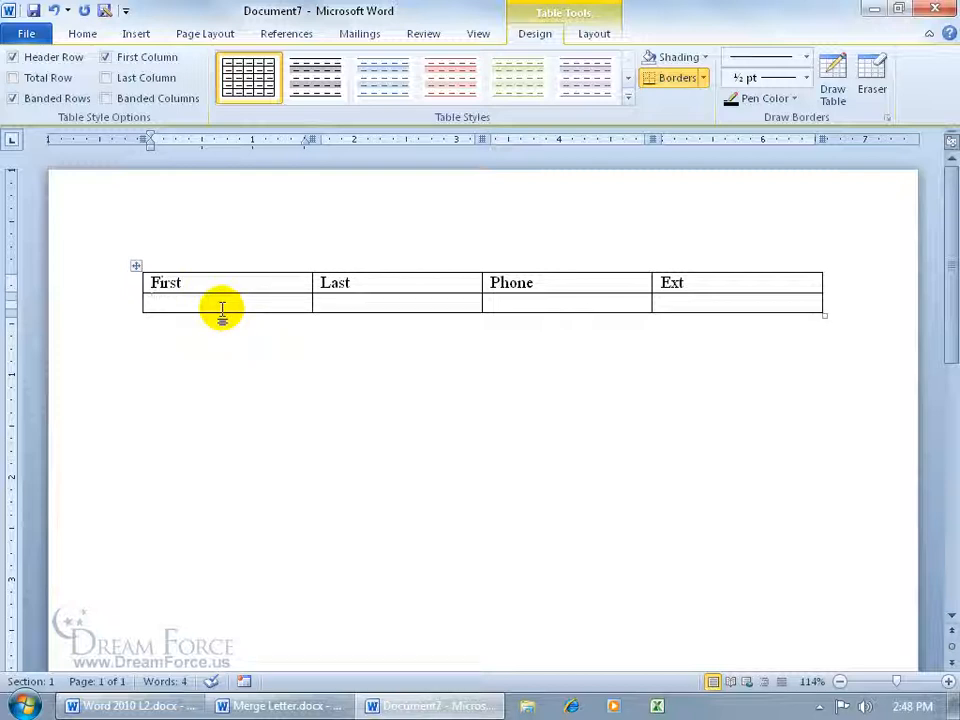
- Fill the second row with a contact's first name, last name, phone number and extension
{"action": "key", "text": "Tab"}
{"action": "key", "text": "Tab"}
{"action": "type", "text": "555-1245"}
{"action": "key", "text": "Tab"}
{"action": "type", "text": "123"}
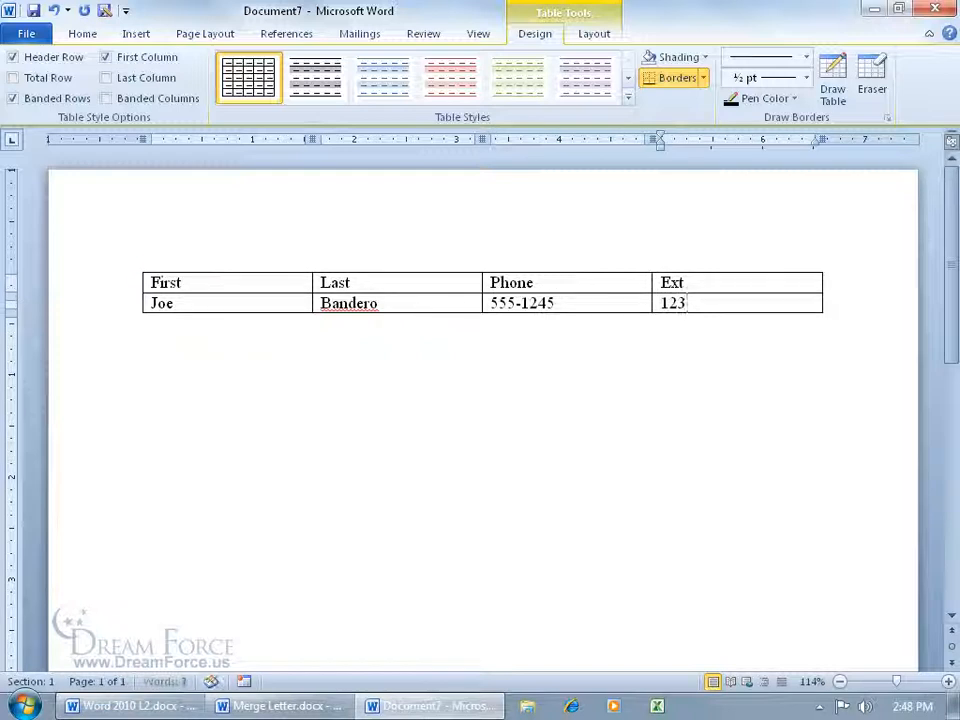
- Add a third row with another contact's first name, last name, phone number and extension, correcting the last name's spelling
{"action": "key", "text": "Tab"}
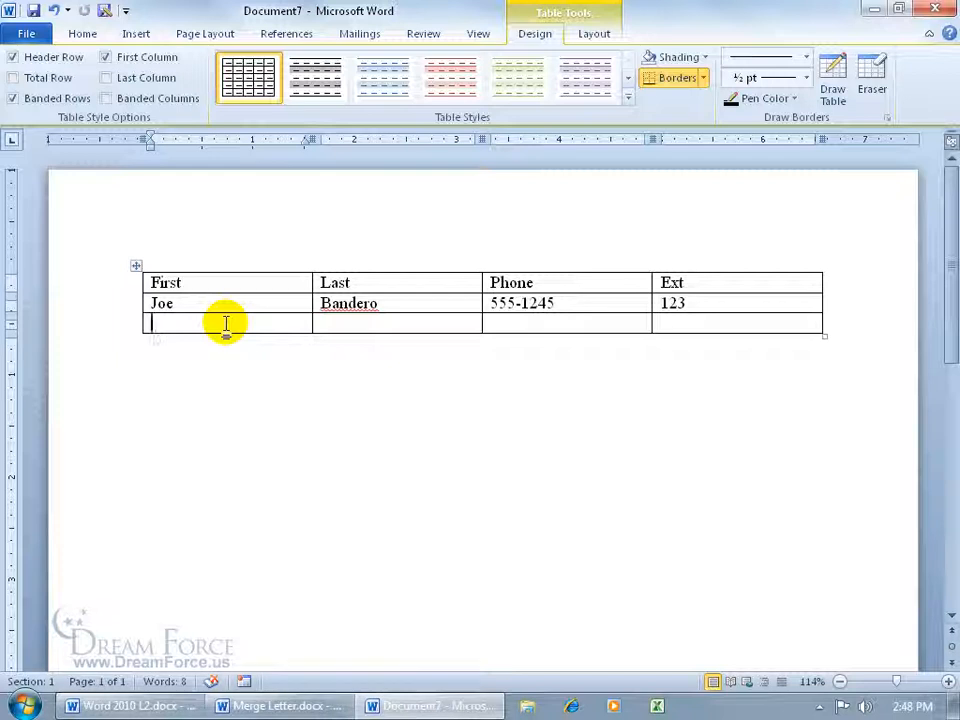
{"action": "key", "text": "Tab"}
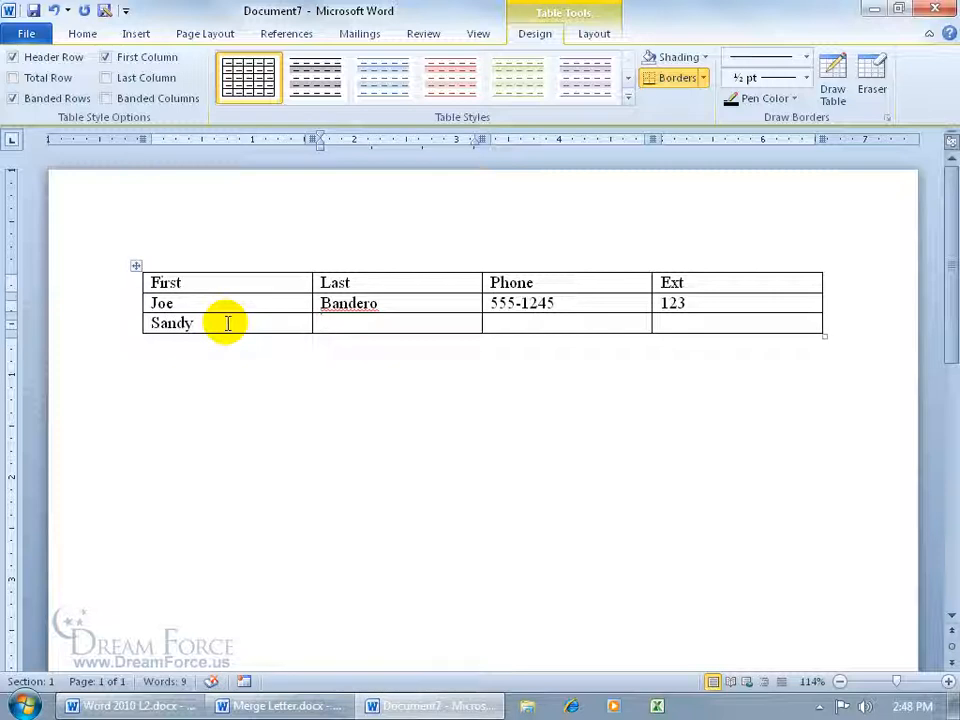
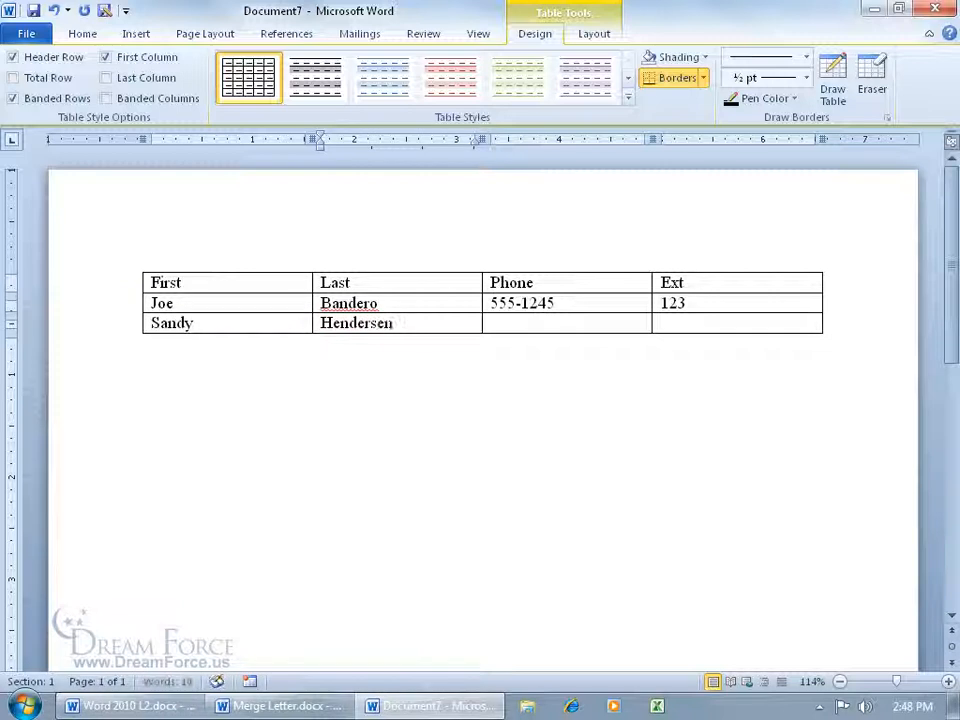
{"action": "key", "text": "Tab"}
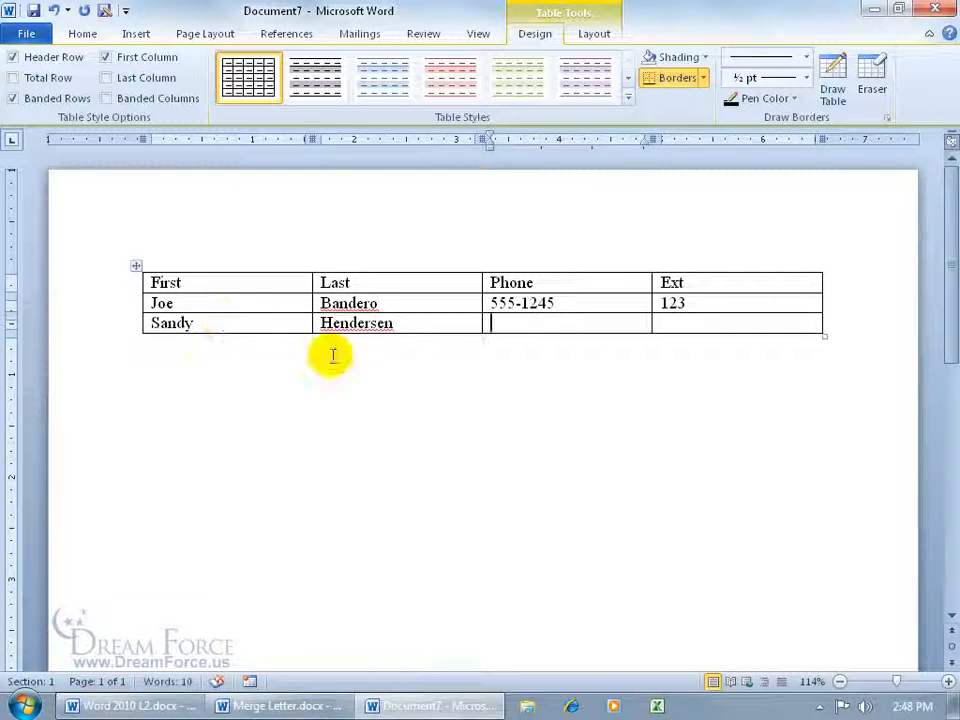
{"action": "left_click", "coordinate": [384, 324]}
{"action": "key", "text": "BackSpace"}
{"action": "type", "text": "o"}
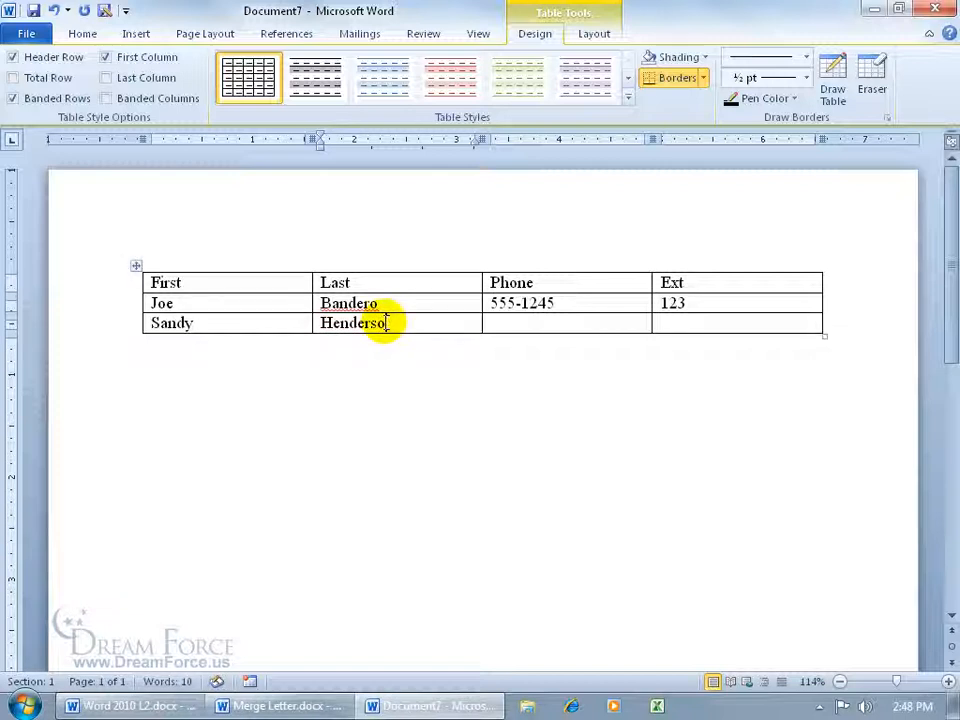
{"action": "key", "text": "Tab"}
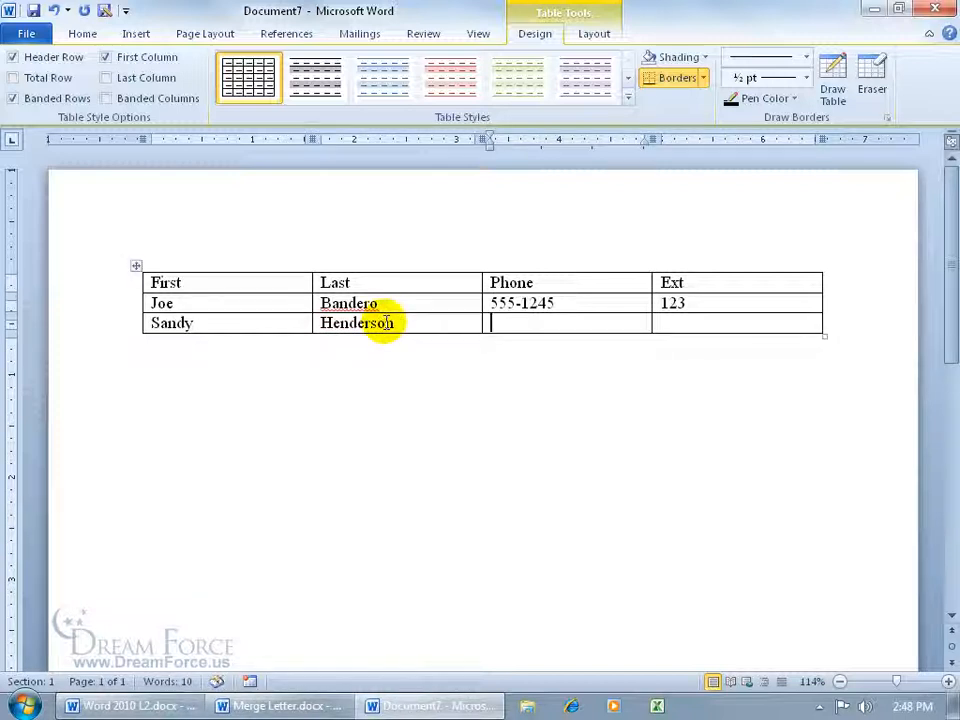
{"action": "type", "text": "555-1244"}
{"action": "key", "text": "Tab"}
{"action": "type", "text": "546"}
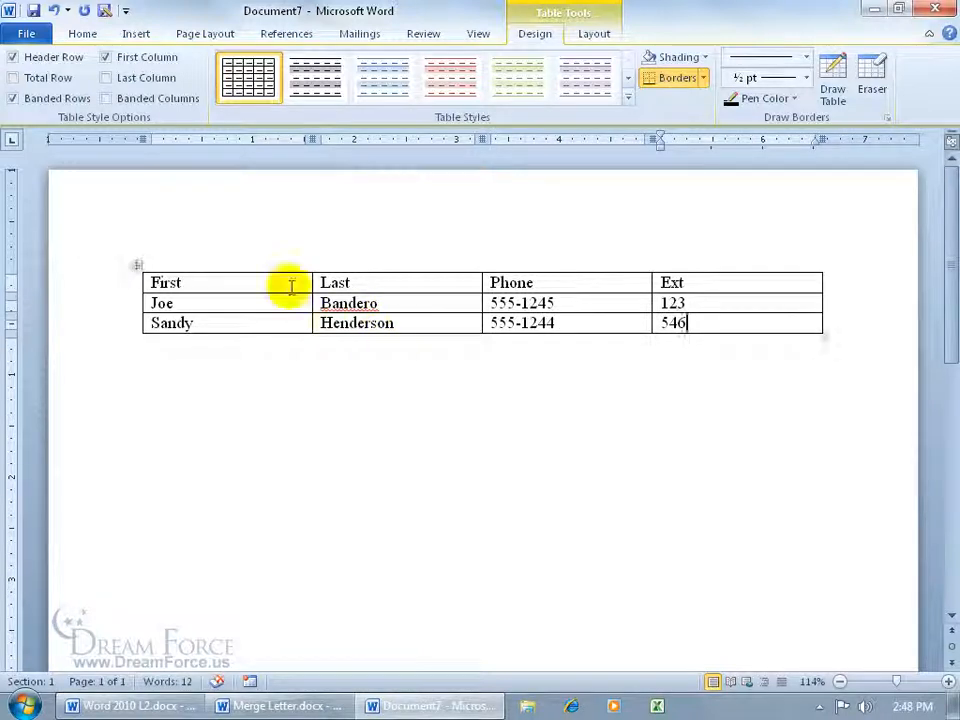
- Save the table document to the Desktop as Spiffy Database
{"action": "left_click", "coordinate": [33, 10]}
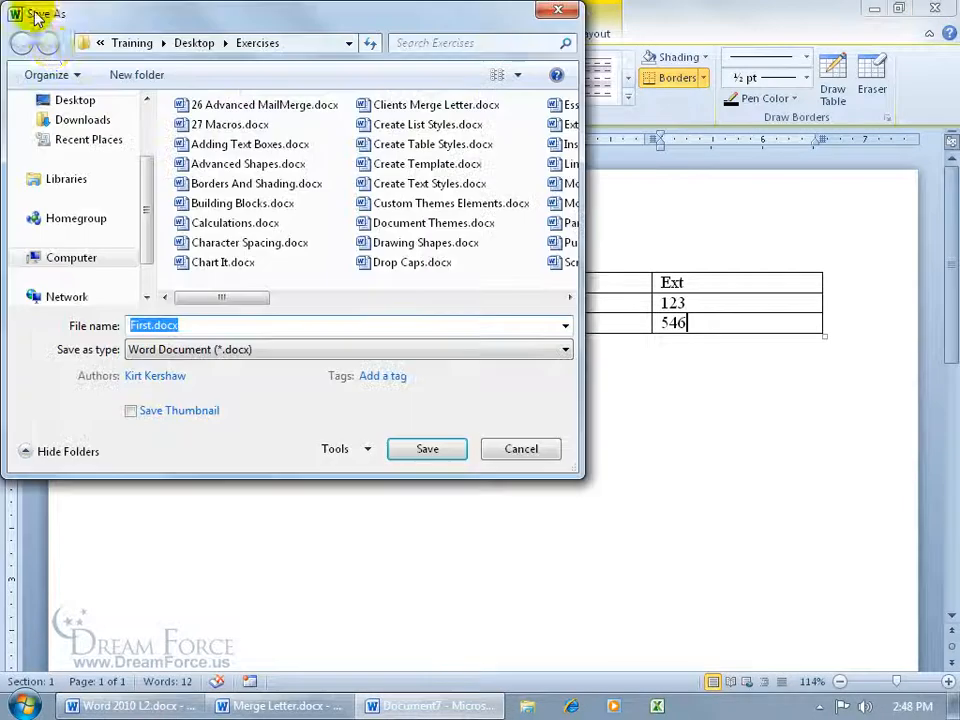
{"action": "left_click", "coordinate": [76, 99]}
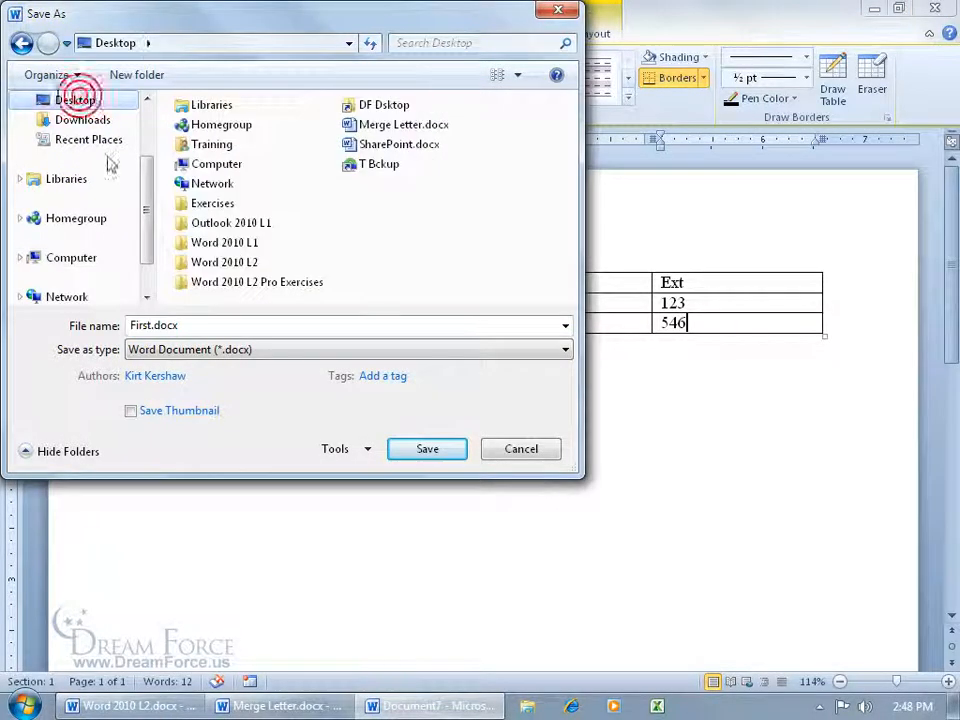
{"action": "left_click", "coordinate": [236, 326]}
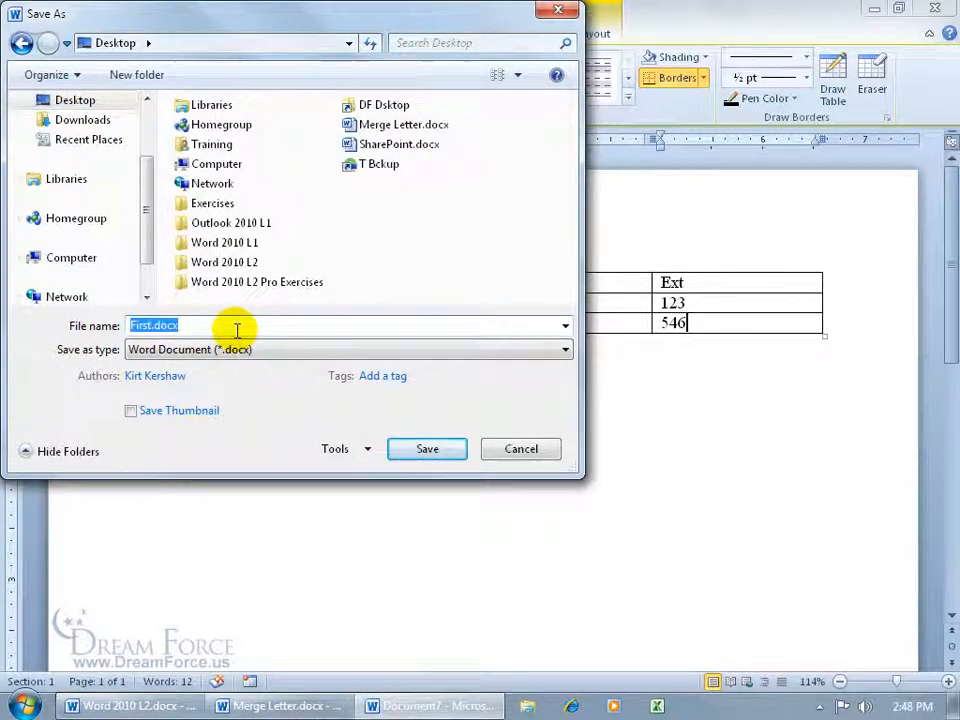
{"action": "type", "text": "Spiffy D"}
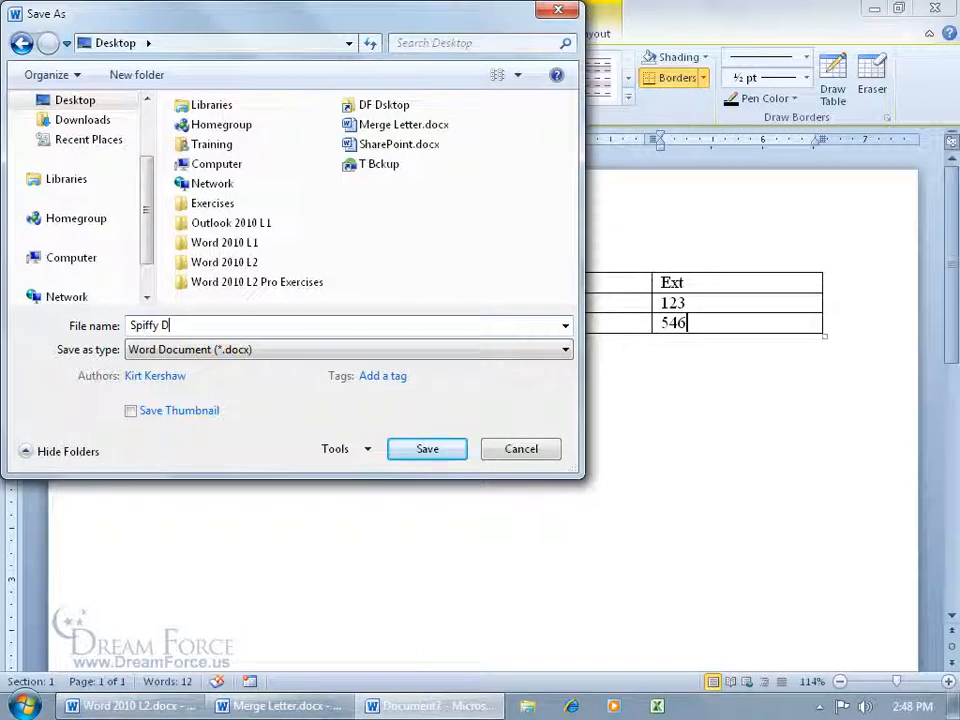
{"action": "type", "text": "atabase"}
{"action": "left_click", "coordinate": [427, 449]}
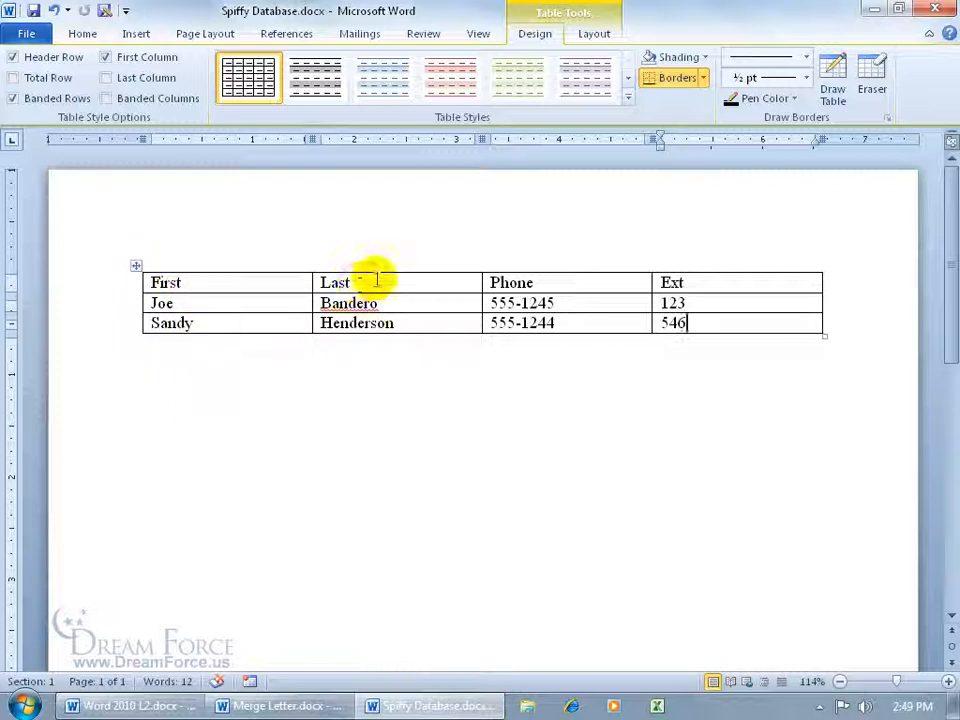
- Close the table document and switch the merge letter's recipients to Spiffy Database.docx, removing the invalid FirstName and Videos fields
{"action": "left_click", "coordinate": [935, 11]}
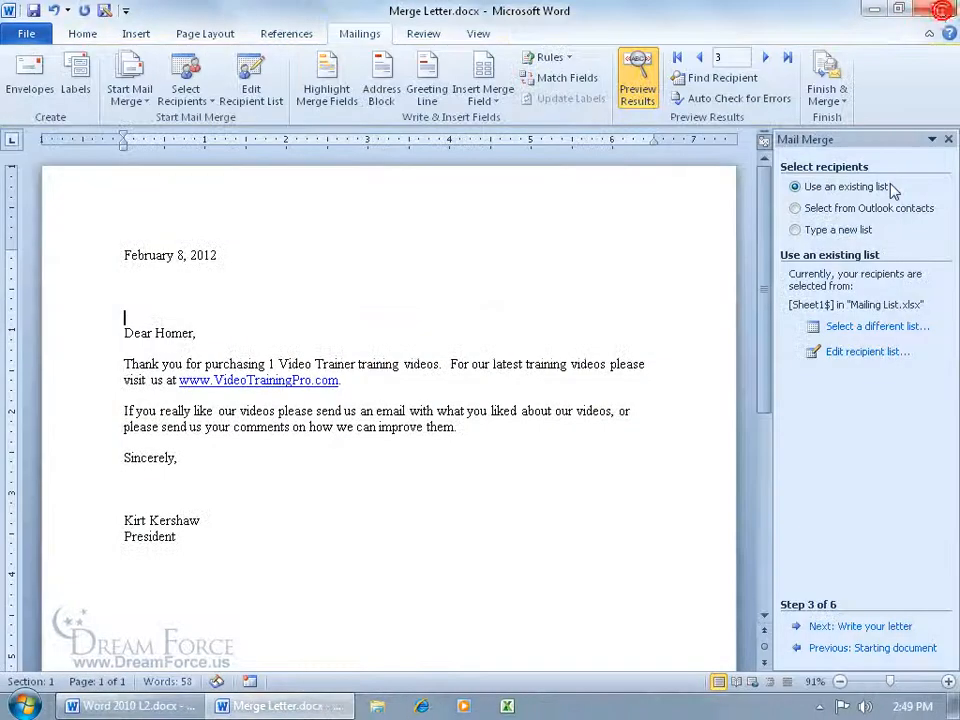
{"action": "left_click", "coordinate": [876, 326]}
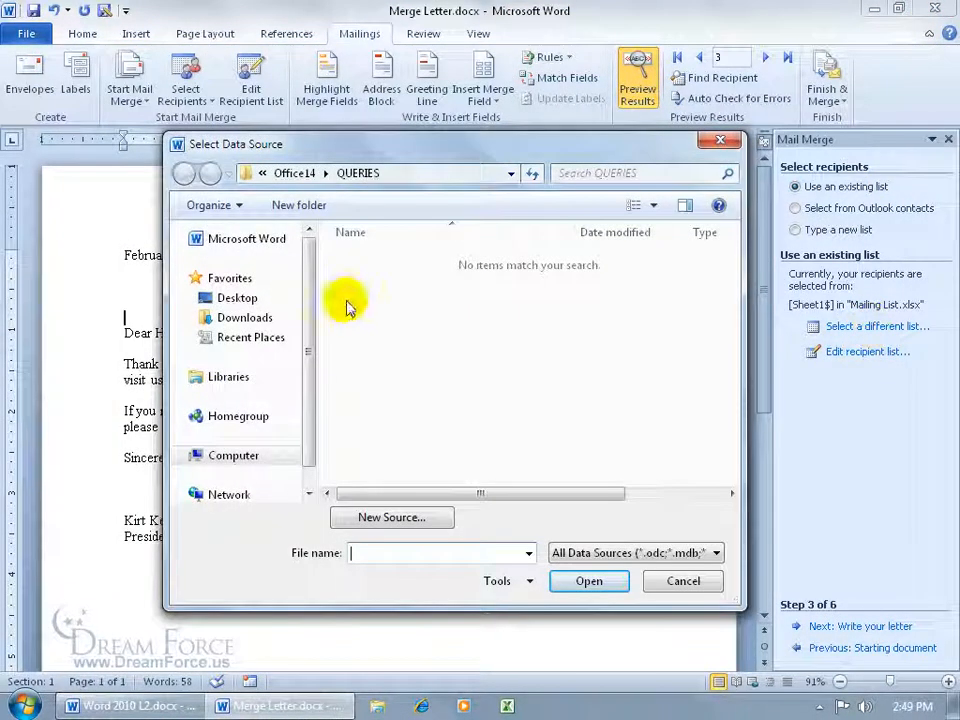
{"action": "left_click", "coordinate": [235, 297]}
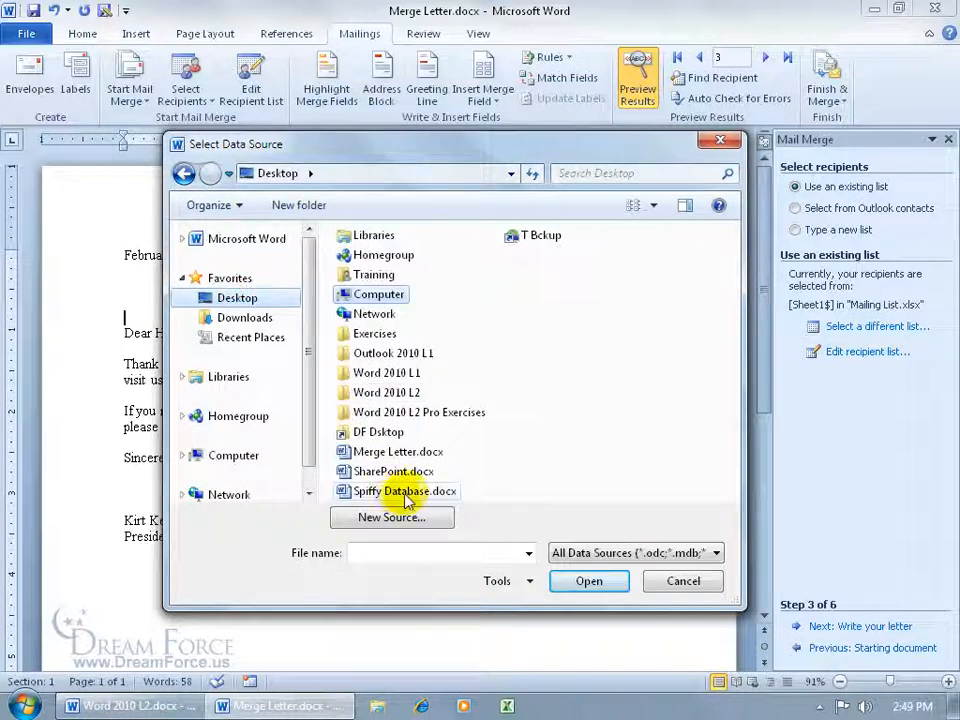
{"action": "double_click", "coordinate": [405, 491]}
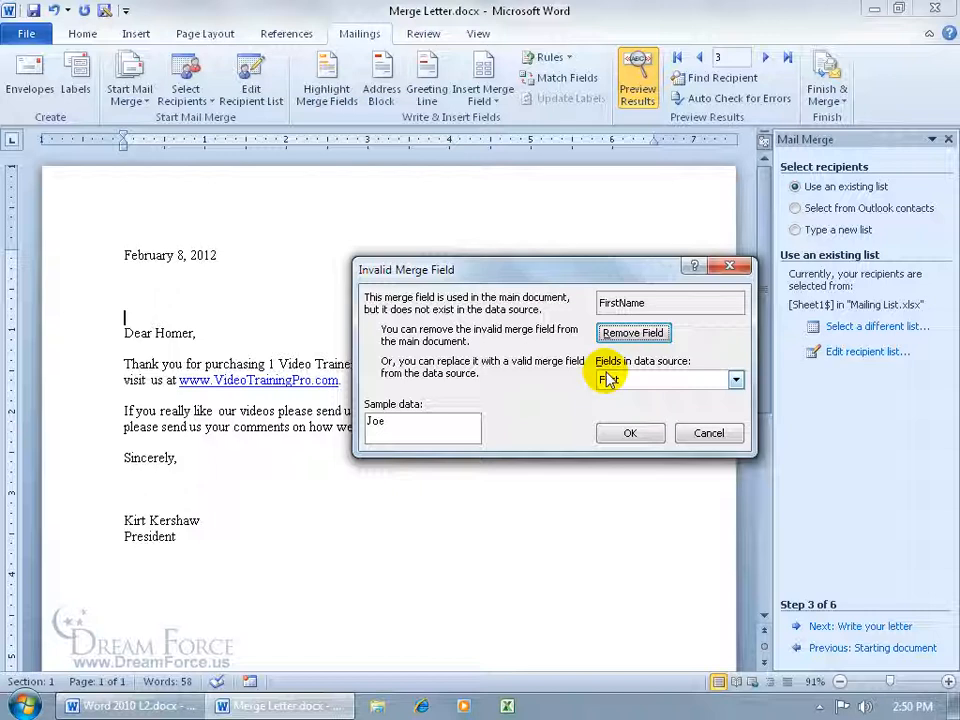
{"action": "left_click", "coordinate": [634, 338]}
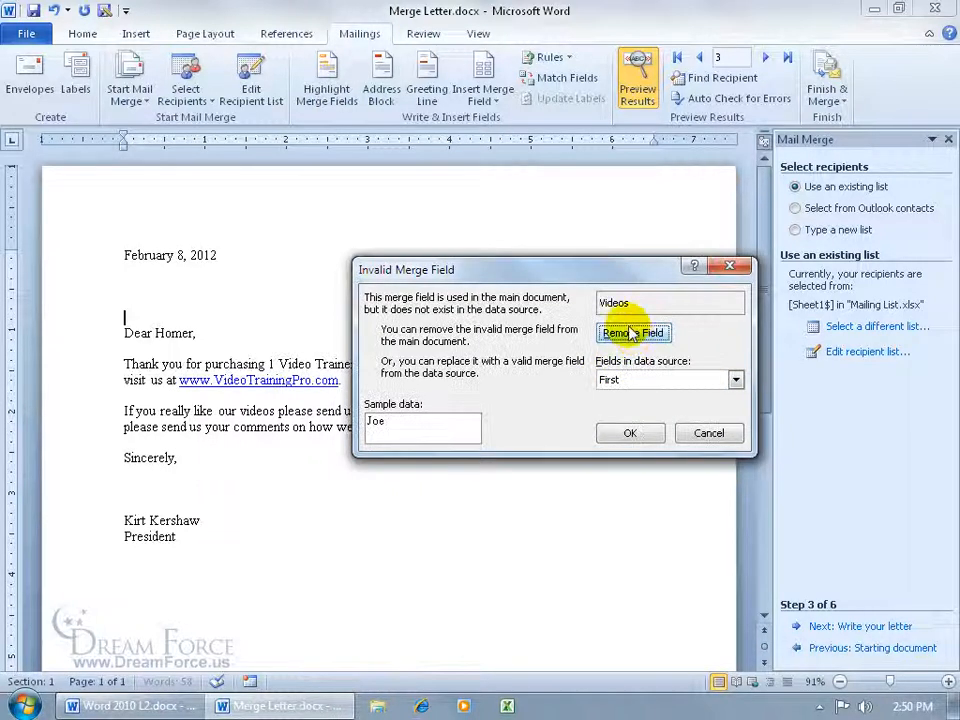
{"action": "left_click", "coordinate": [634, 336]}
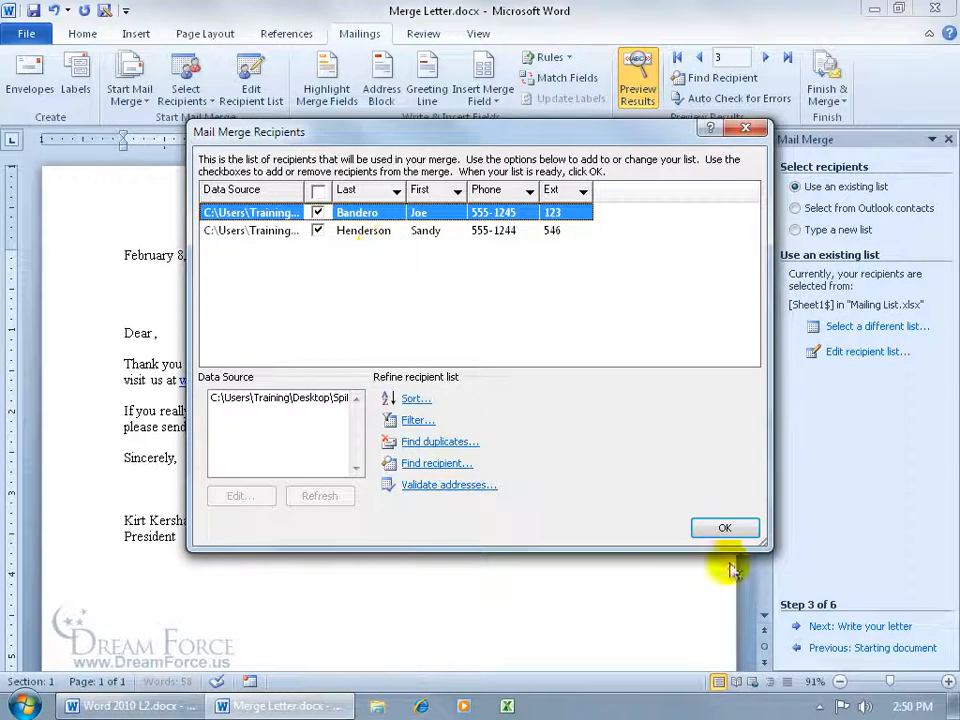
{"action": "left_click", "coordinate": [724, 527]}
- Insert the First and Last merge fields after "Dear" in the greeting line
{"action": "left_click", "coordinate": [154, 331]}
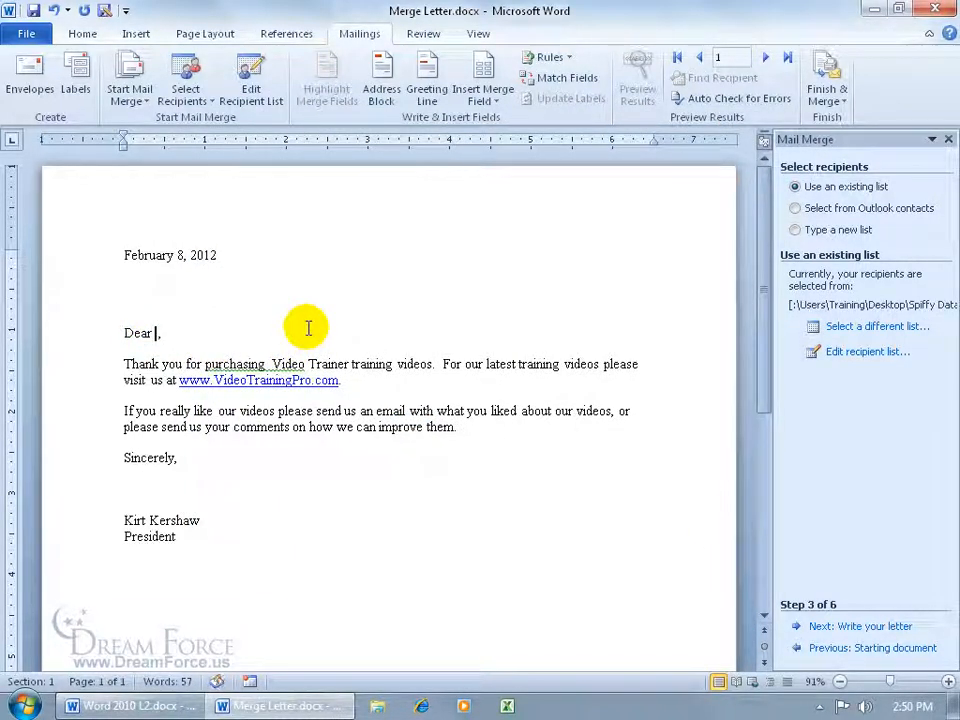
{"action": "left_click", "coordinate": [484, 99]}
{"action": "left_click", "coordinate": [493, 121]}
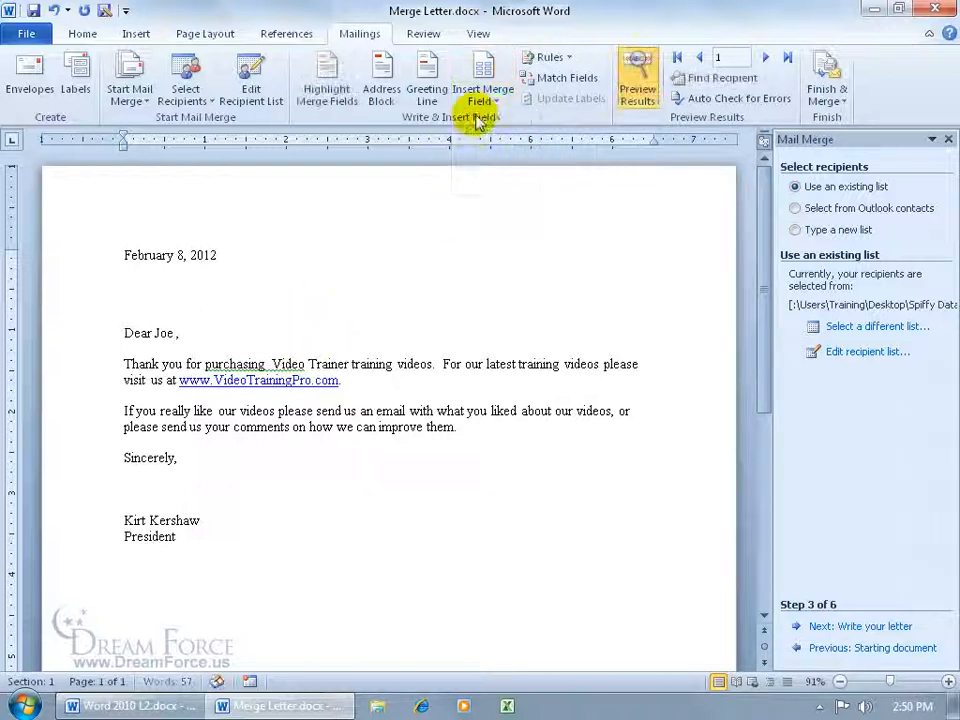
{"action": "left_click", "coordinate": [478, 96]}
{"action": "left_click", "coordinate": [494, 140]}
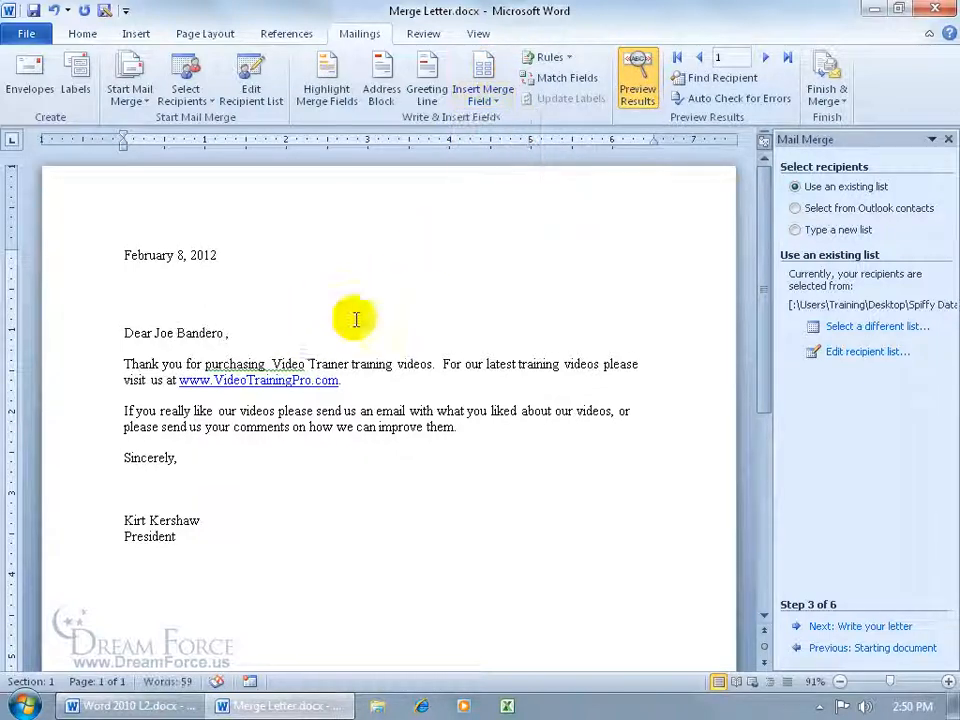
- Insert the Phone merge field below "Sincerely," and preview the next and previous recipients
{"action": "left_click", "coordinate": [485, 100]}
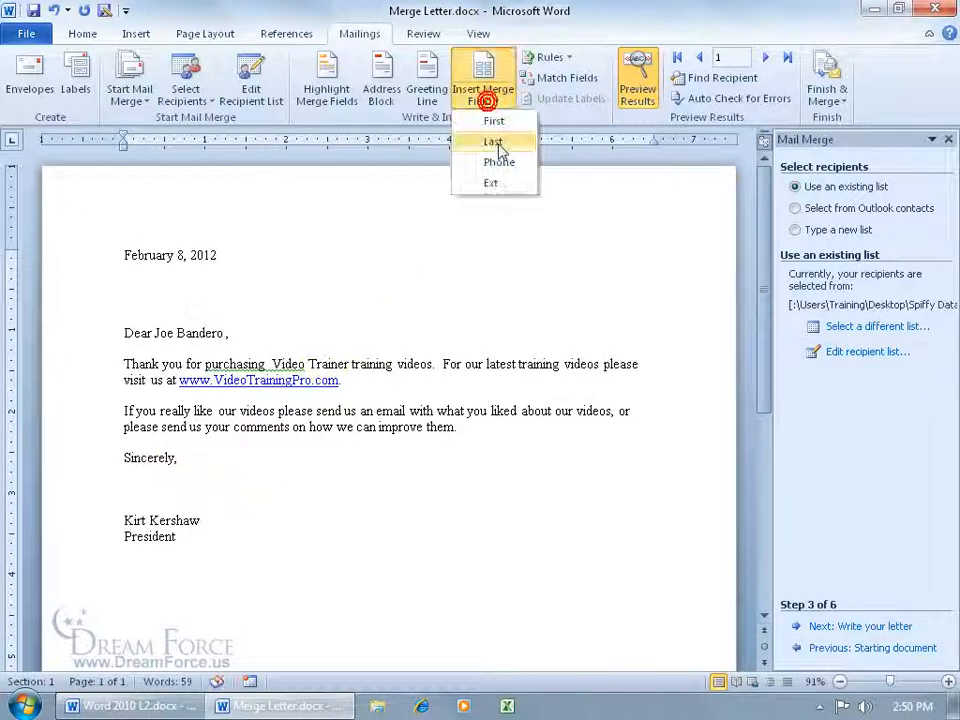
{"action": "left_click", "coordinate": [494, 160]}
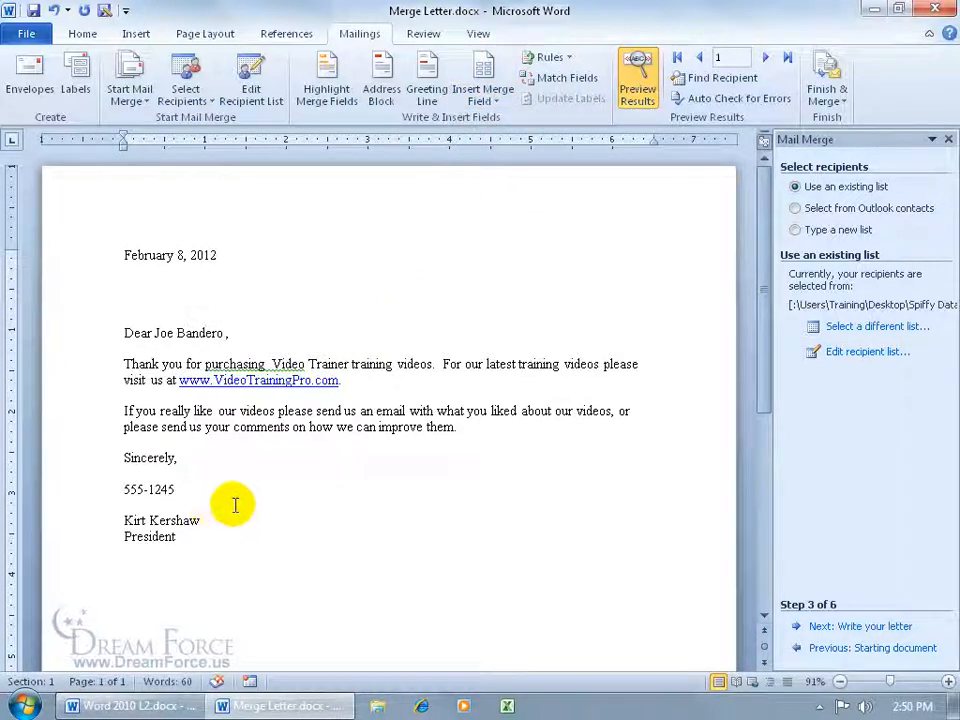
{"action": "left_click", "coordinate": [764, 57]}
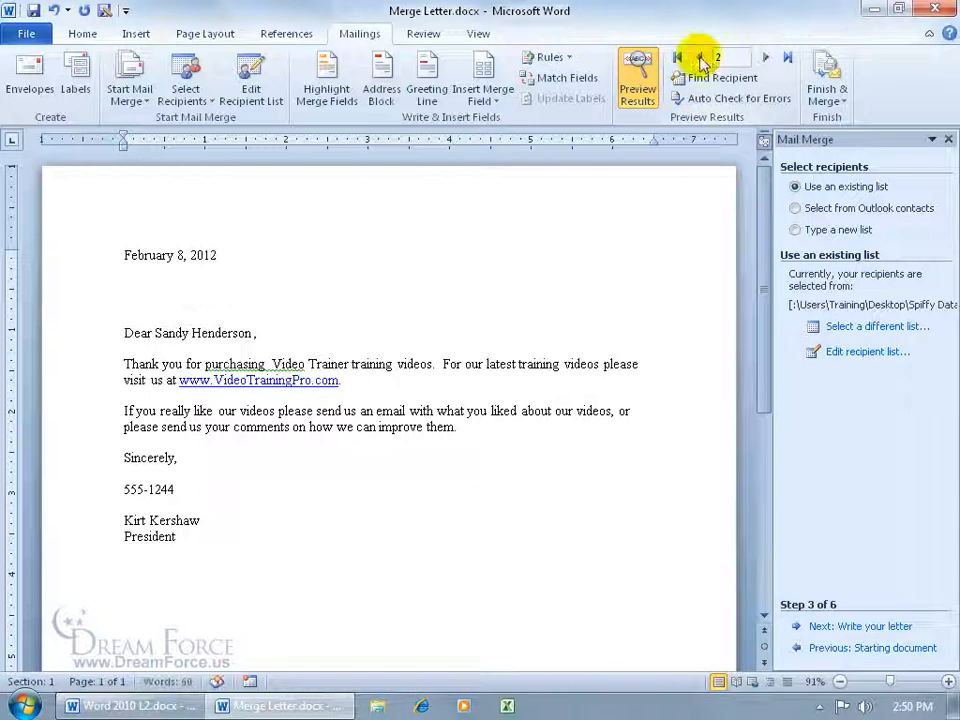
{"action": "left_click", "coordinate": [700, 58]}
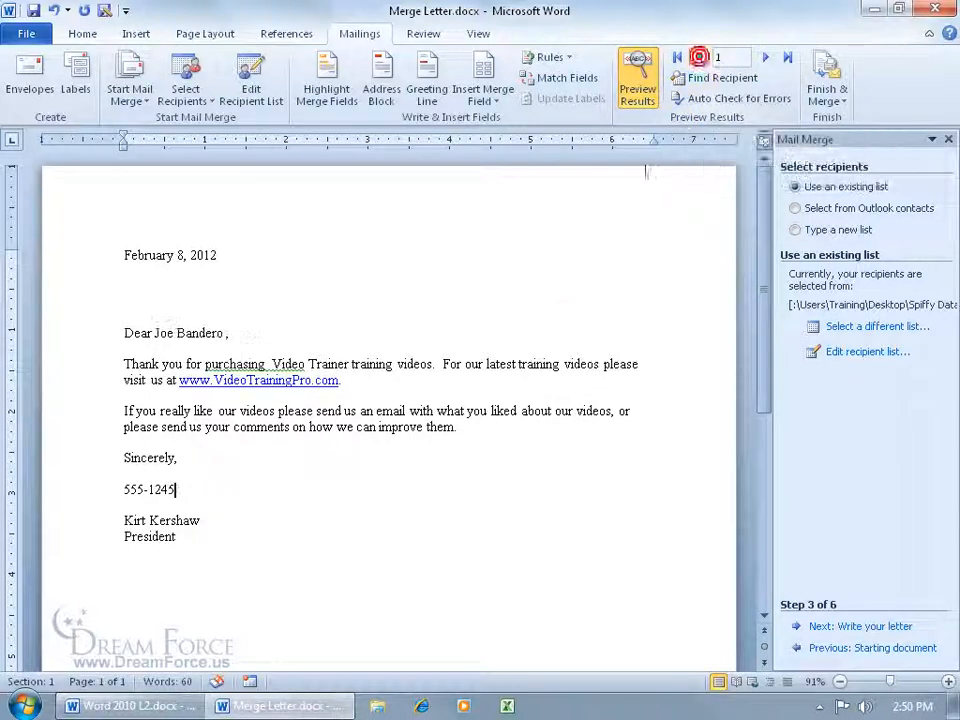